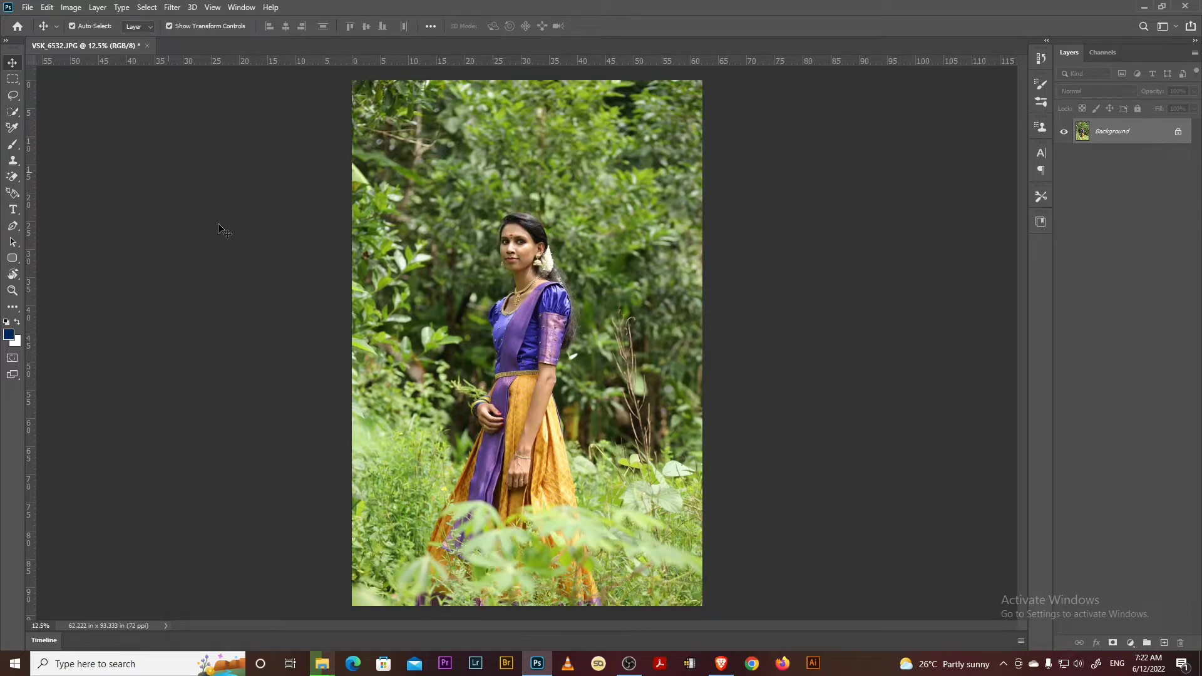
click(171, 9)
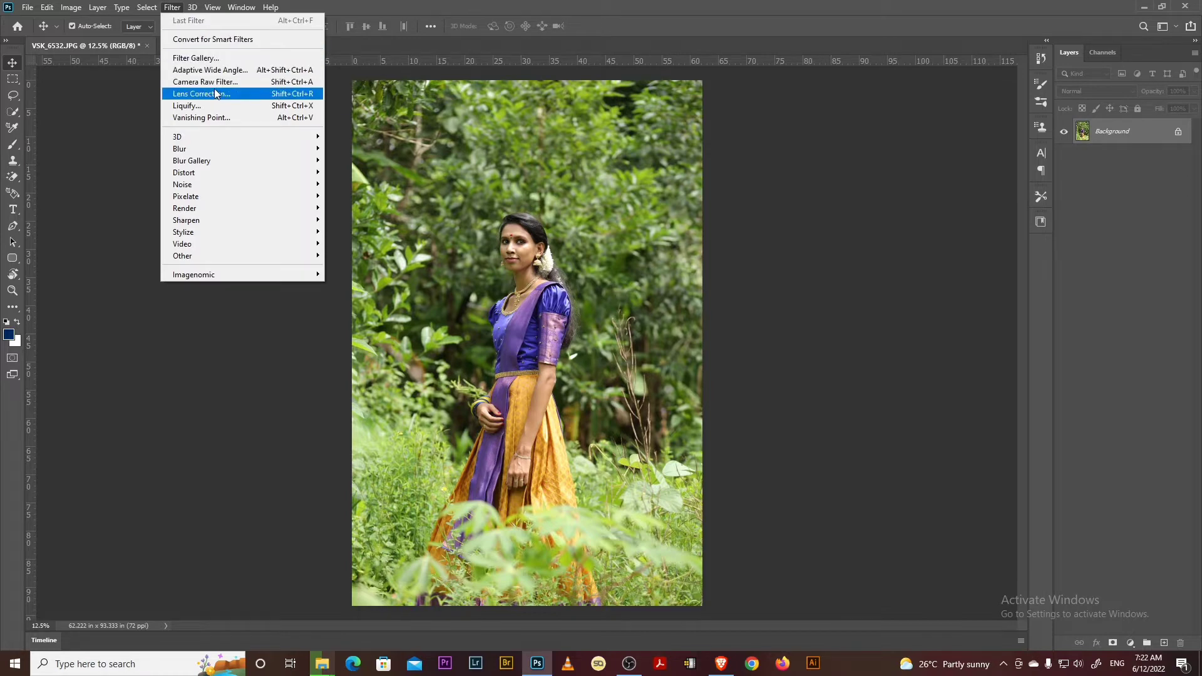
click(255, 87)
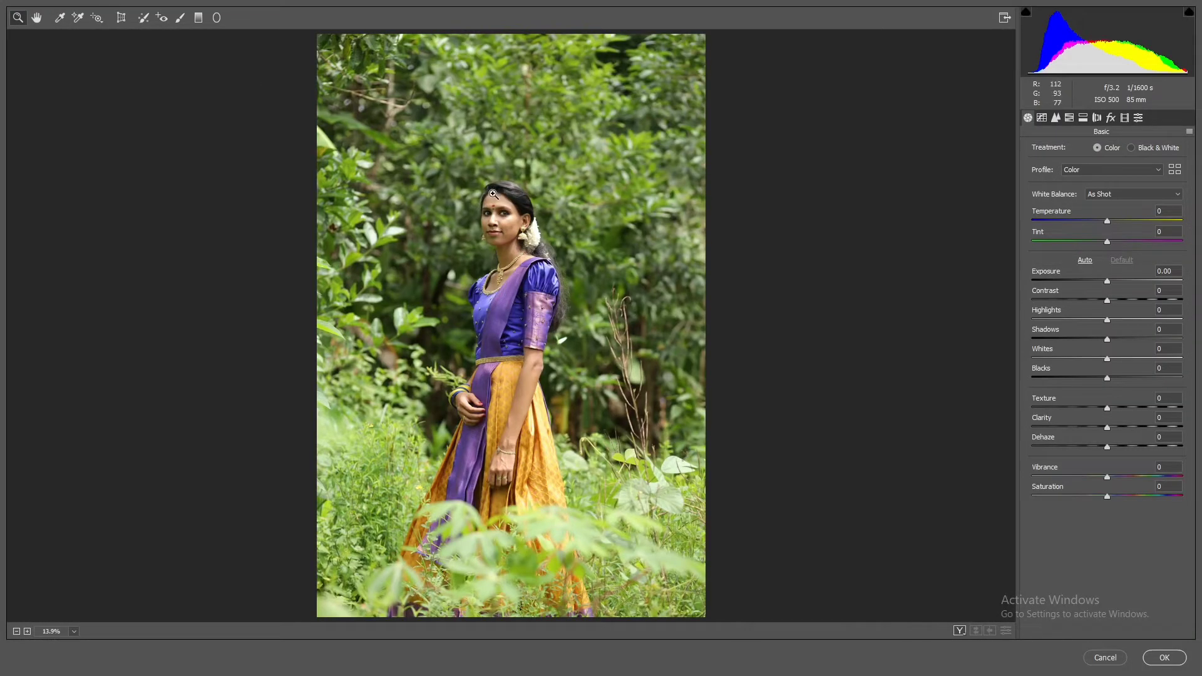
click(1113, 657)
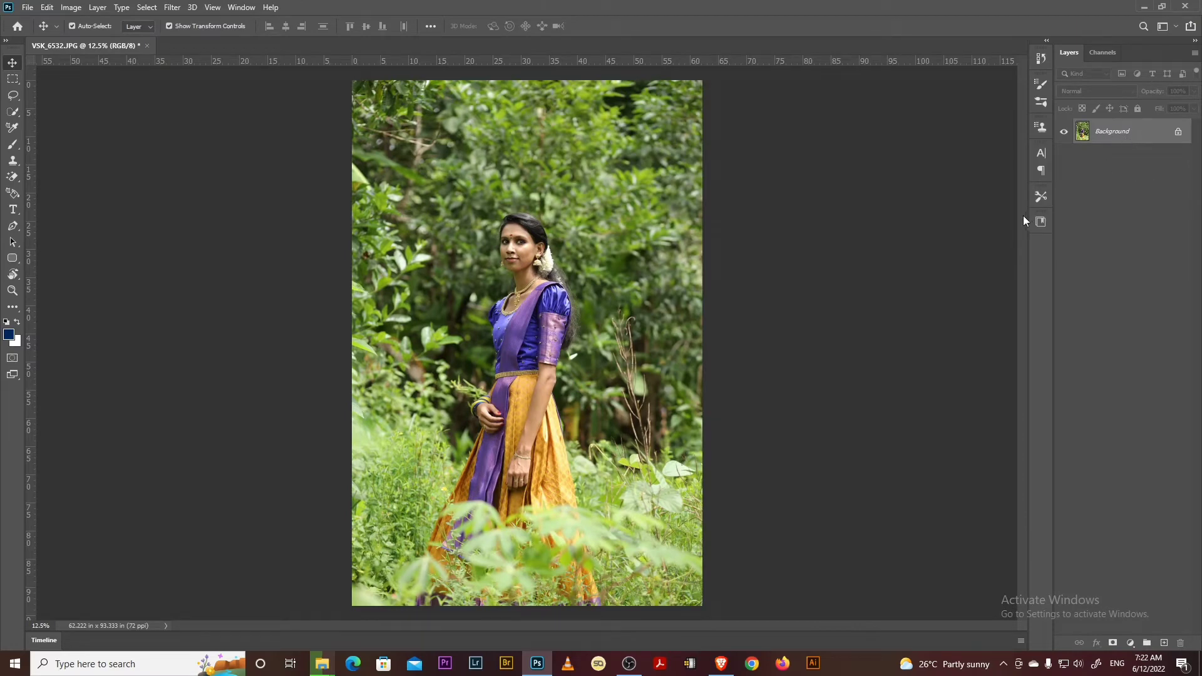
Duplicate the Background layer and open the Camera Raw Filter on the copy.
key(ctrl+j)
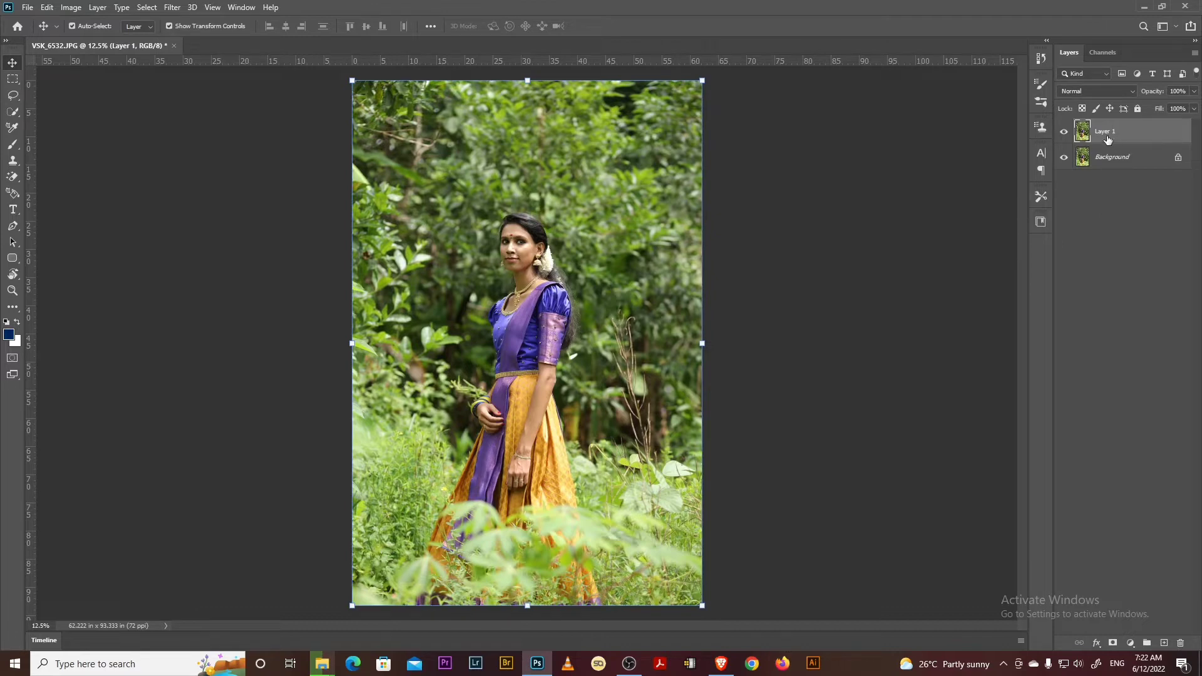
click(173, 8)
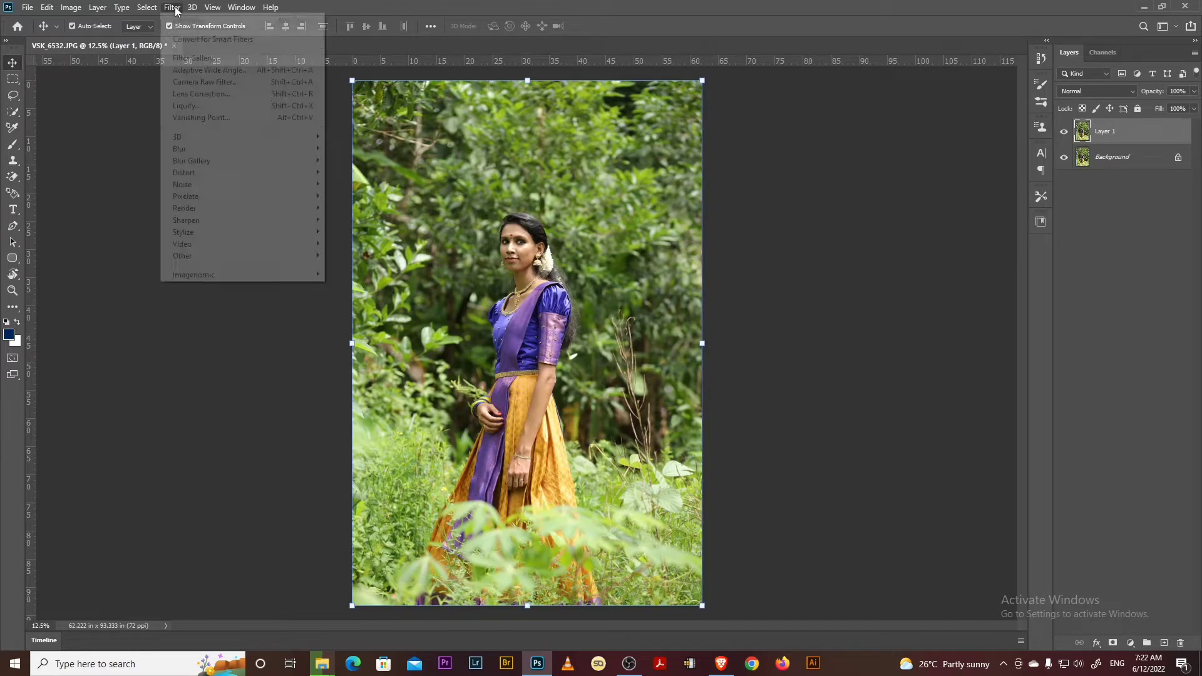
click(176, 85)
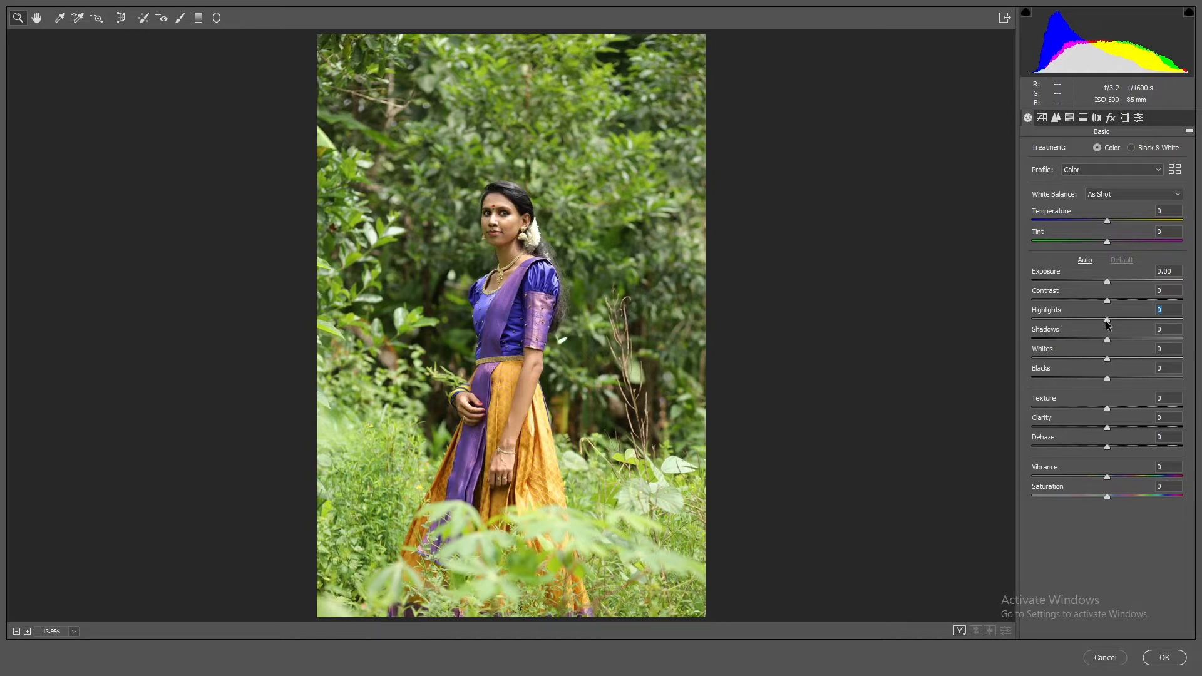
Set Highlights to -60 and Shadows to +62 in the Camera Raw Filter, and apply it to Layer 1.
drag(1108, 324, 1054, 326)
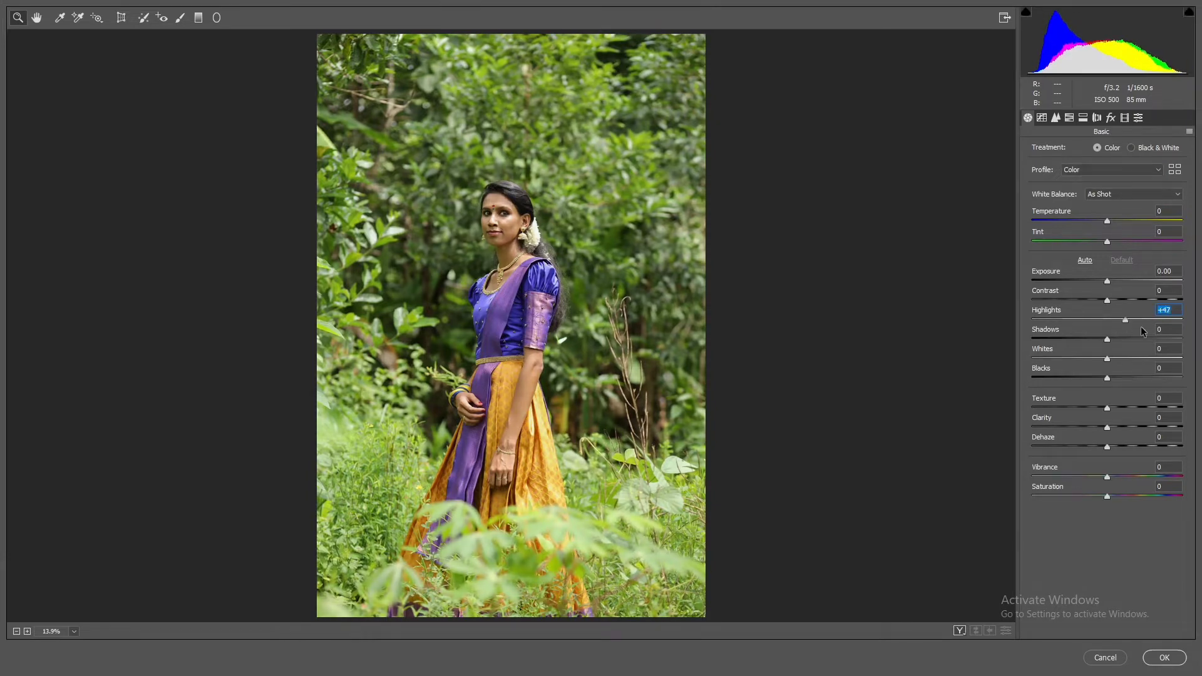
drag(1141, 326, 1061, 337)
drag(461, 166, 567, 505)
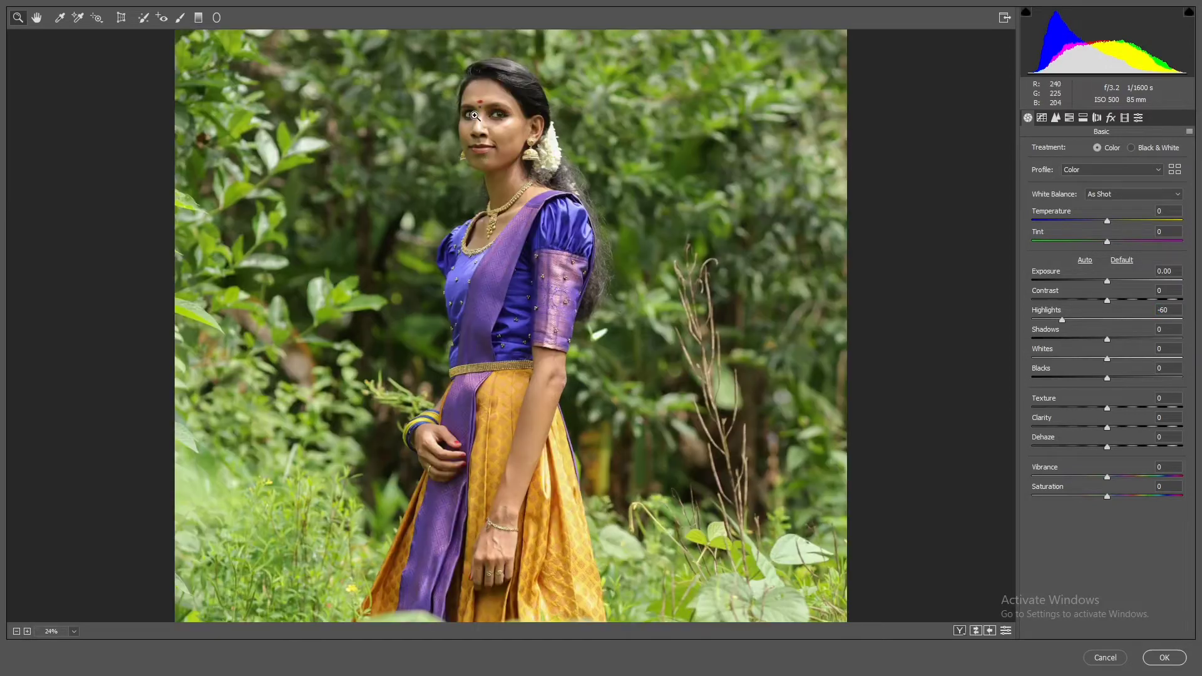
drag(1107, 340, 1155, 341)
click(1114, 343)
drag(1114, 343, 1147, 338)
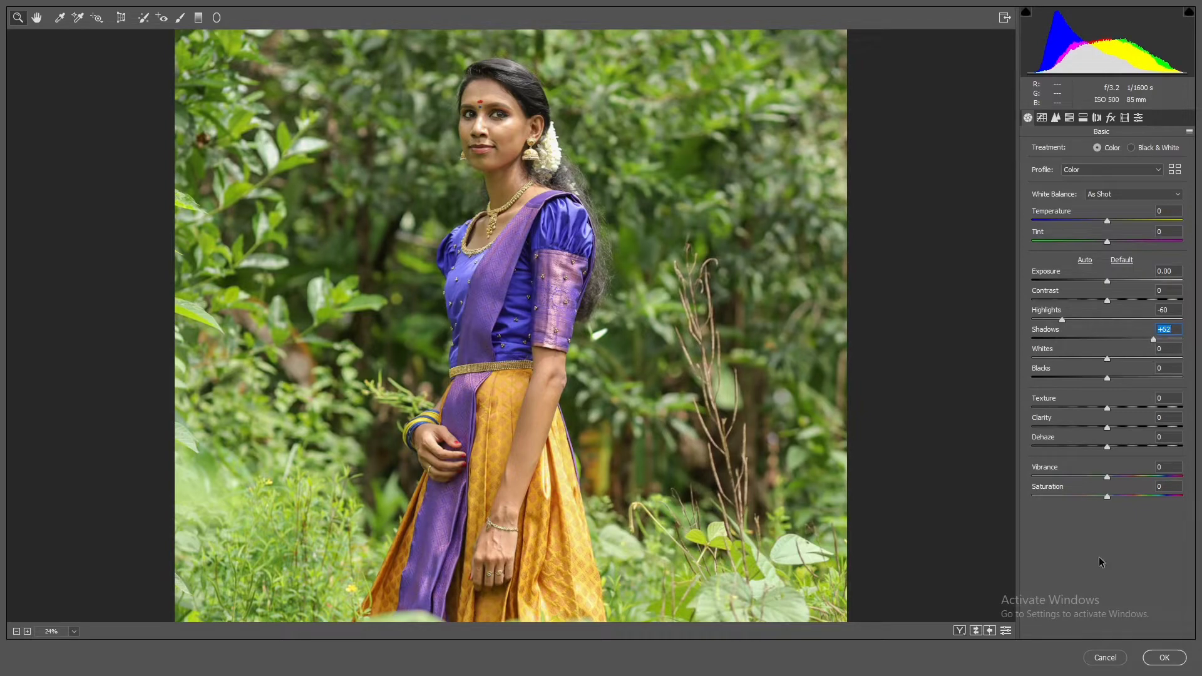
click(1166, 659)
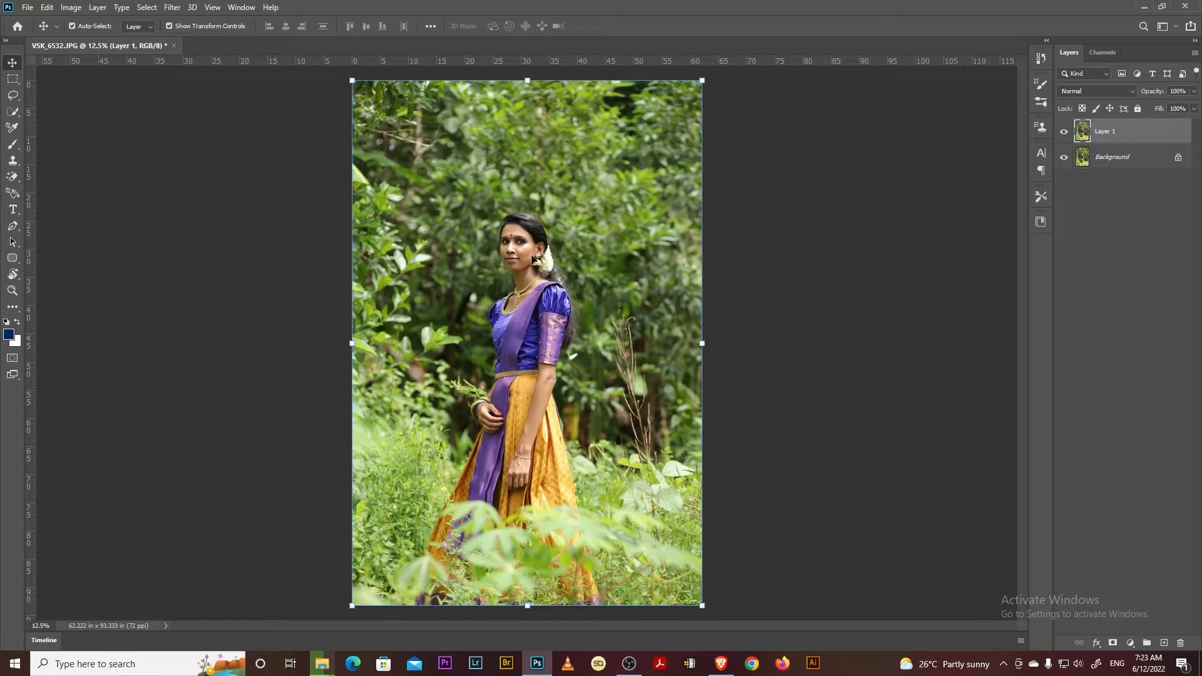
Compare Layer 1 with the original photo, and add a black layer mask that hides all of its adjustments.
click(1064, 133)
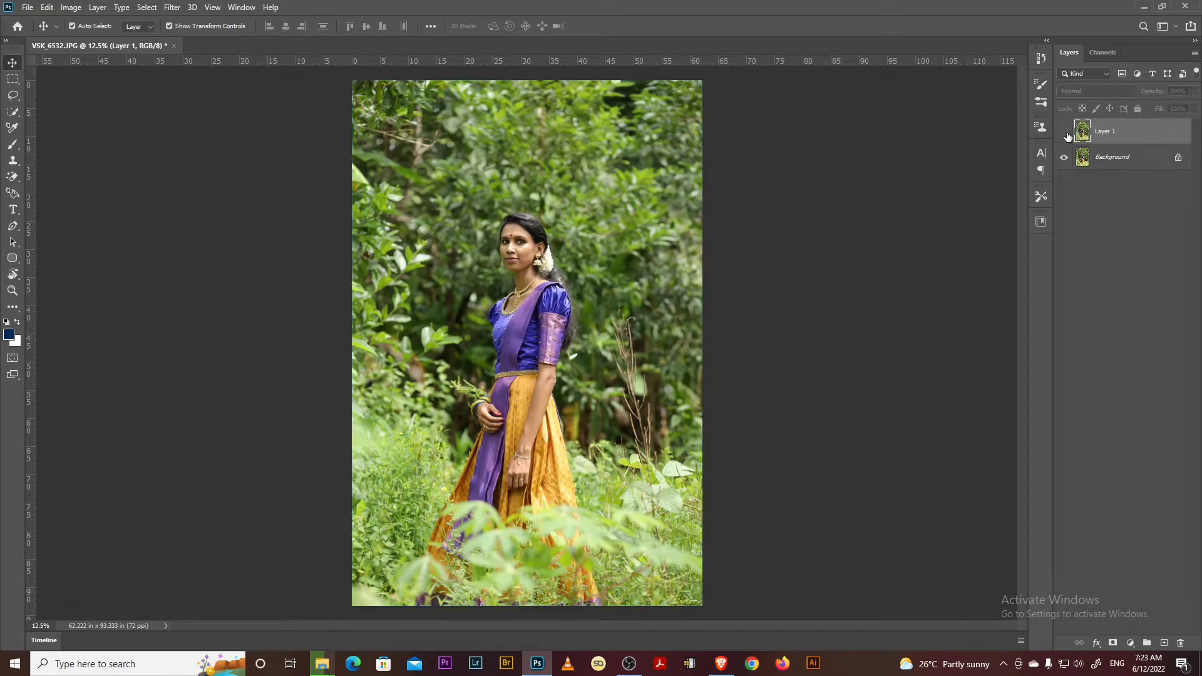
click(1064, 132)
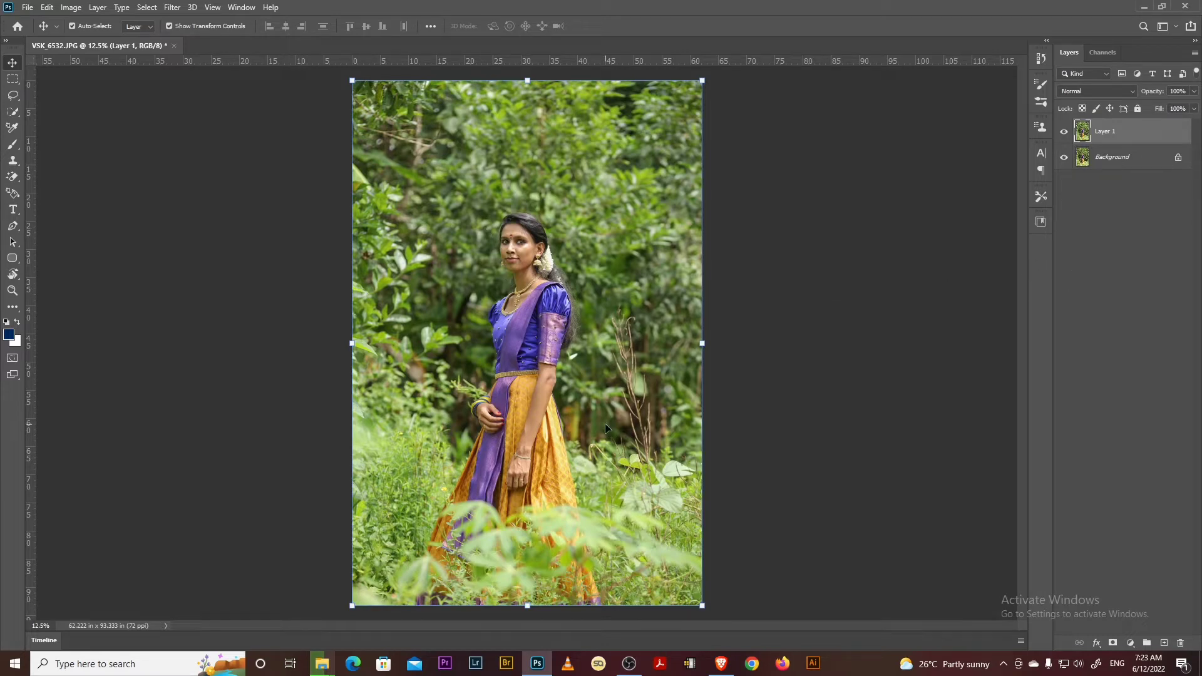
alt+click(1112, 644)
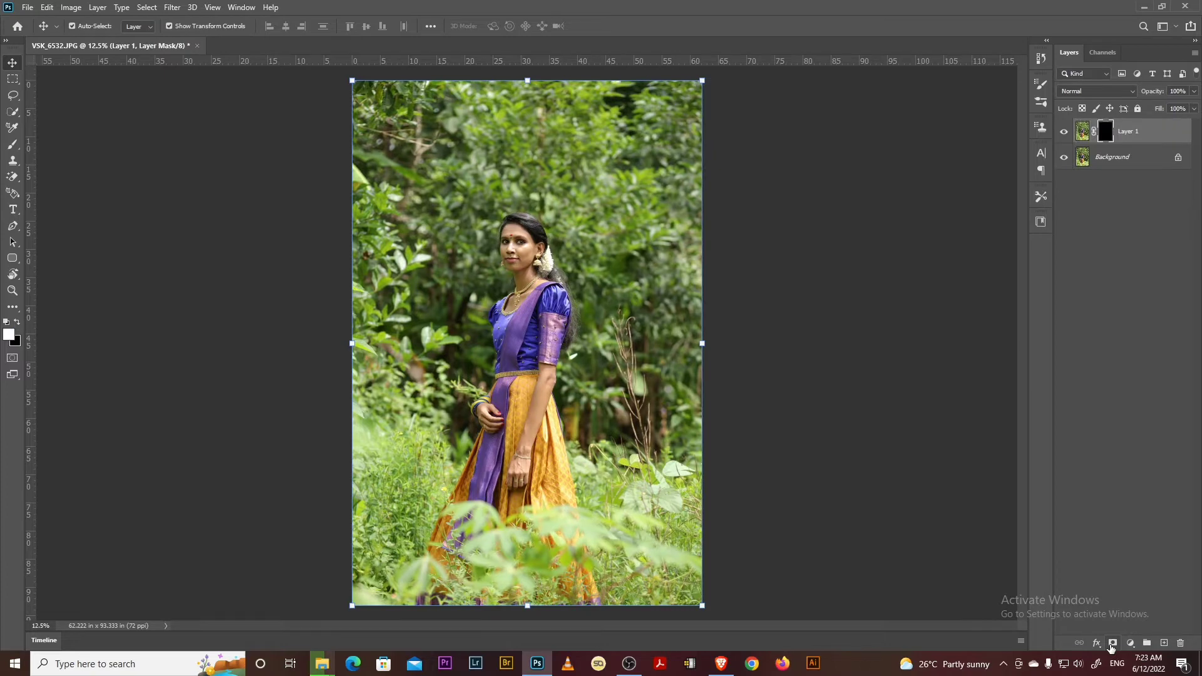
Activate the Brush tool and enlarge the soft brush tip to 300 px for working on the mask.
key(ctrl+plus)
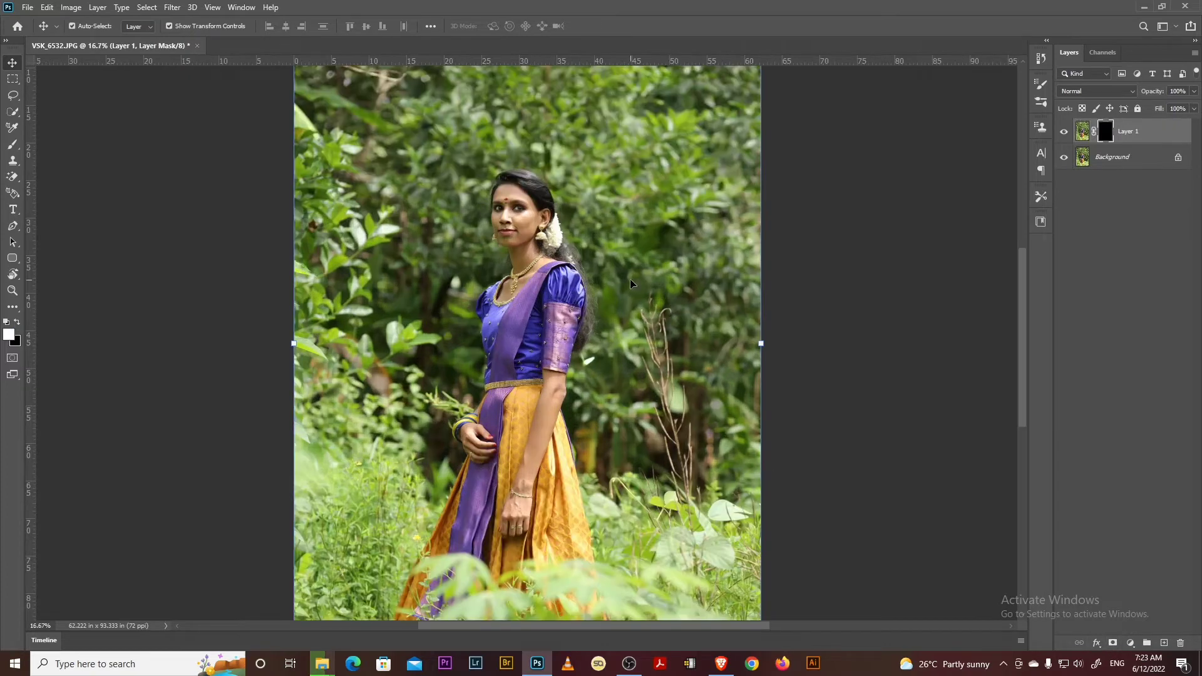
click(11, 149)
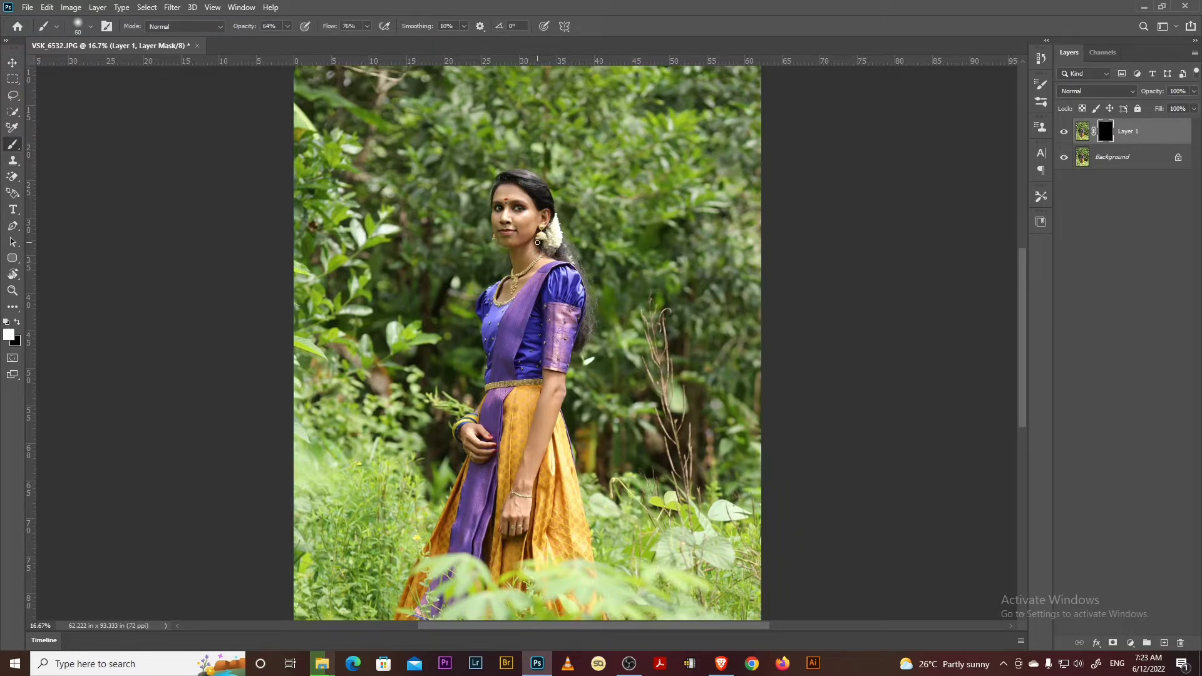
key(bracketright)
key(bracketright)
key(bracketright)
key(bracketright)
key(bracketright)
key(bracketright)
key(bracketright)
key(bracketright)
key(bracketright)
key(bracketright)
click(57, 26)
click(90, 28)
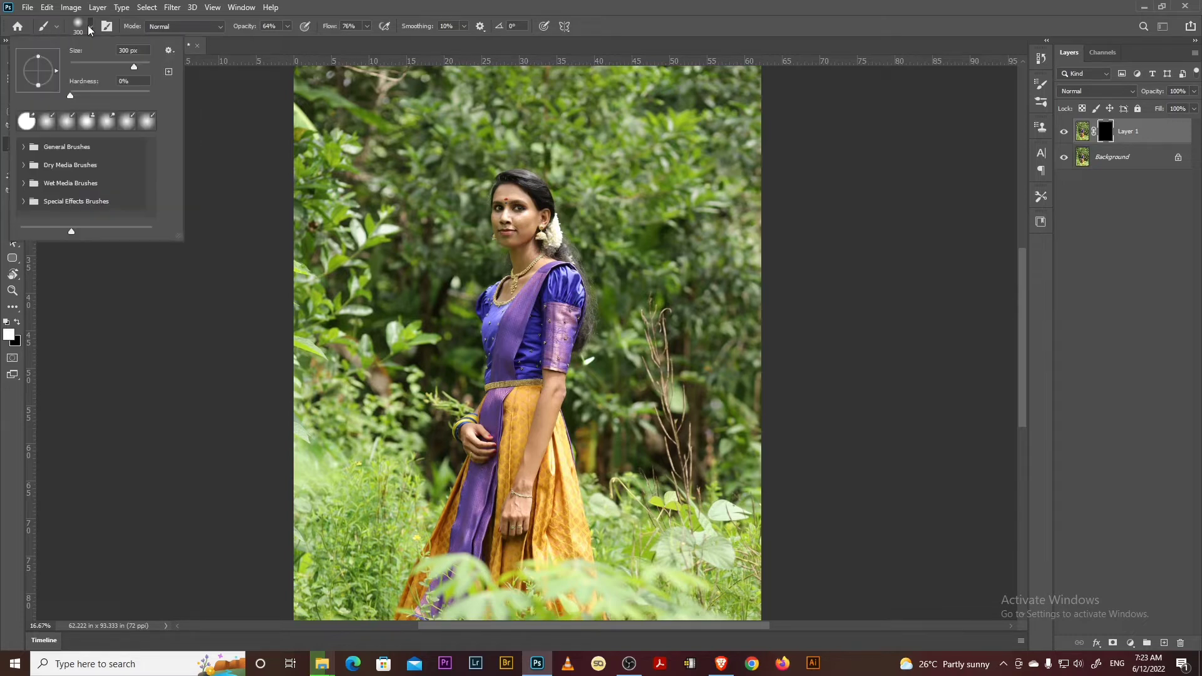
click(110, 64)
click(130, 64)
key(Escape)
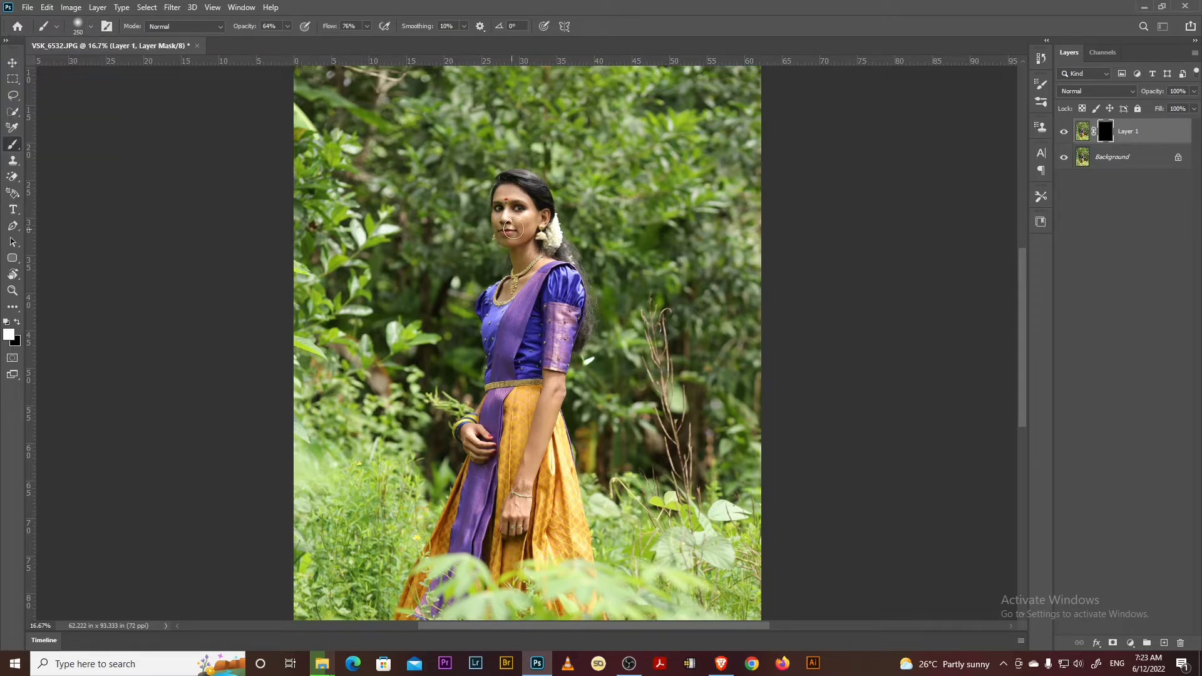
Set the brush to 26% opacity and 175 px, and paint white over the woman's face on Layer 1's mask.
click(287, 26)
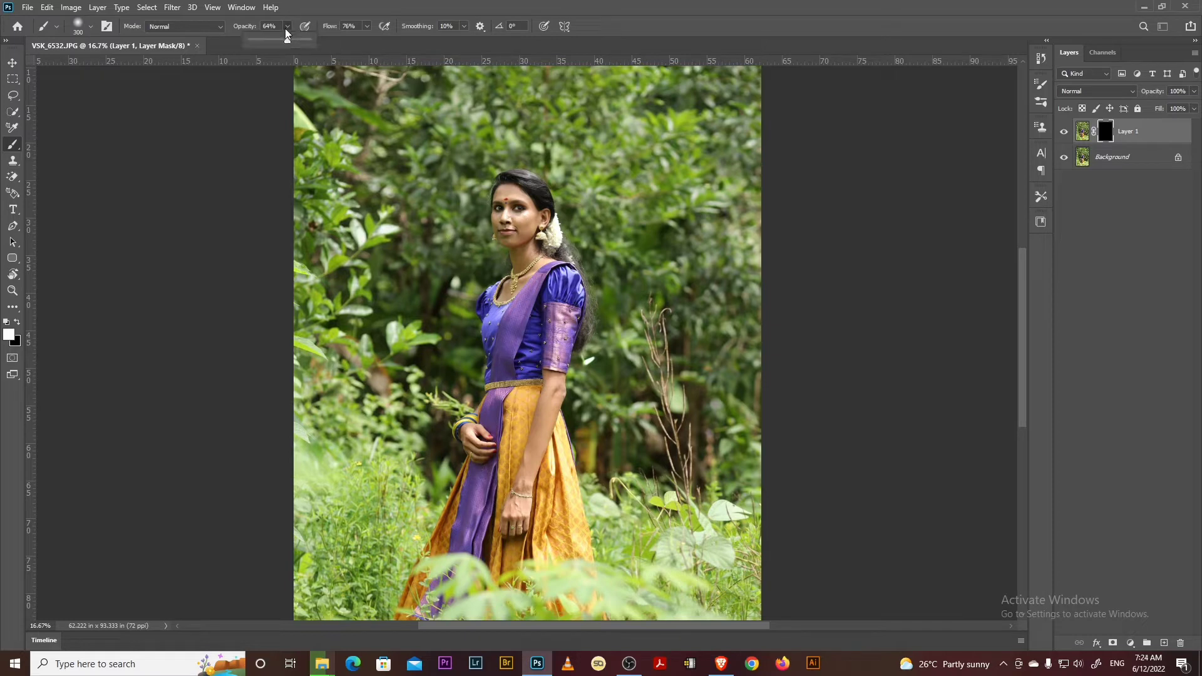
drag(289, 40, 266, 43)
key(bracketleft)
key(bracketleft)
key(bracketleft)
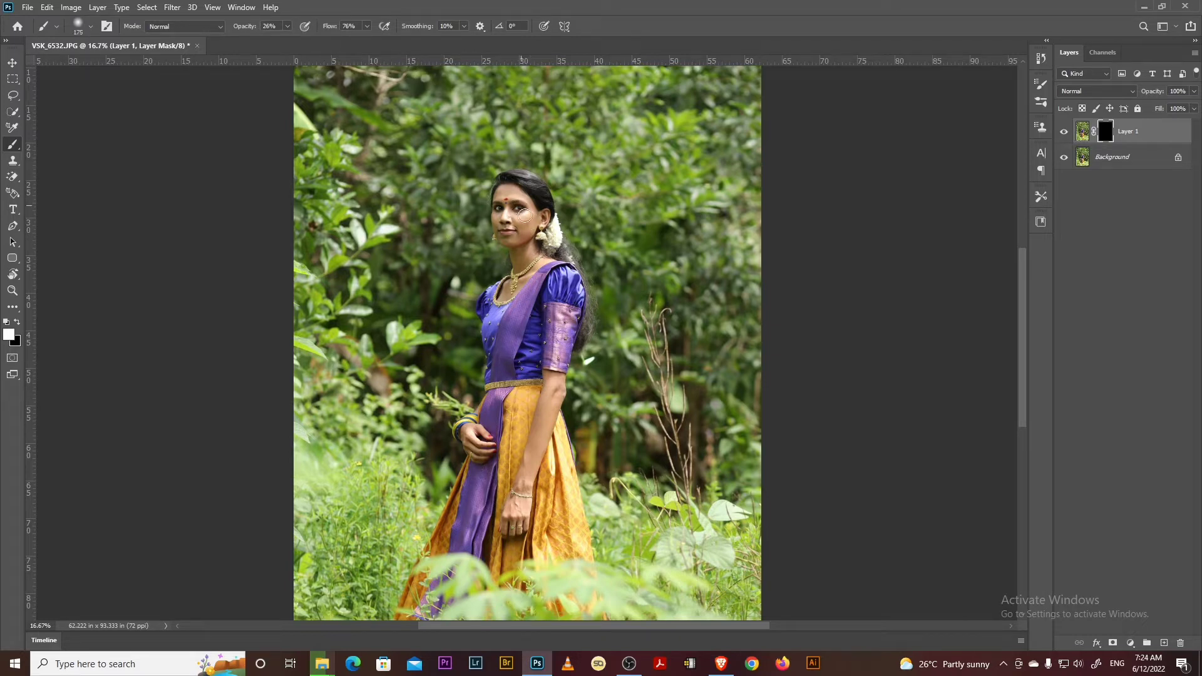
mouse_move(525, 215)
mouse_down()
mouse_move(504, 191)
mouse_move(507, 223)
mouse_up()
Compare the woman's face with and without Layer 1's correction, both close up and in the full image.
key(ctrl+plus)
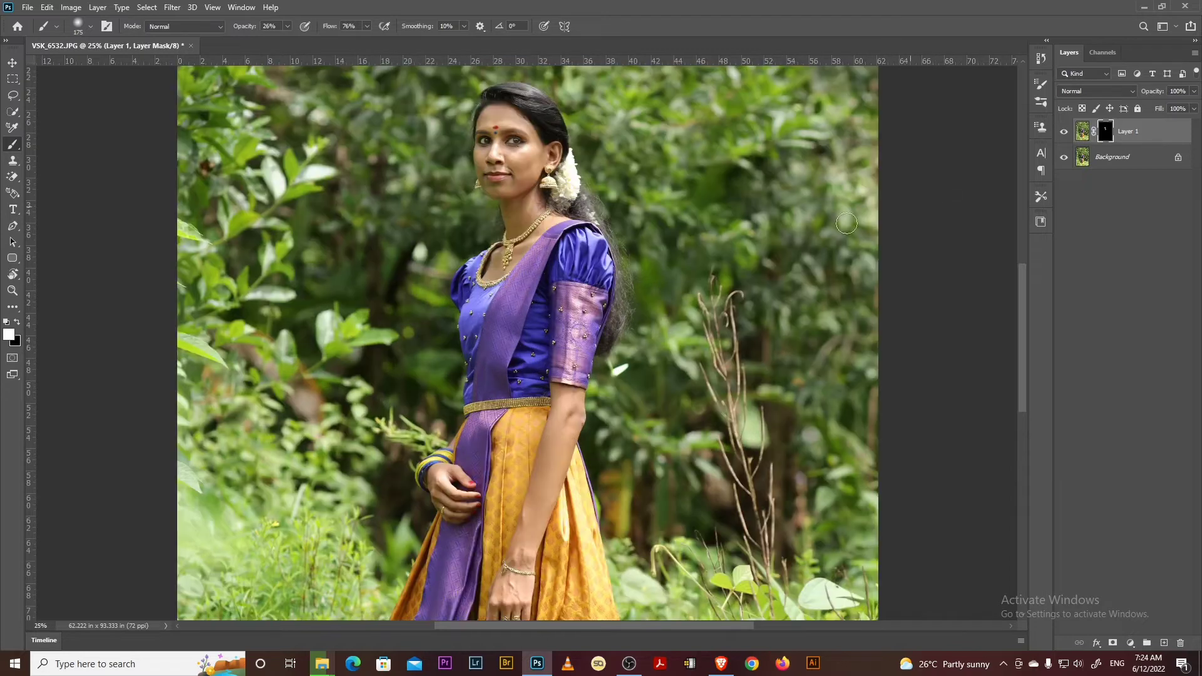
key(ctrl+plus)
scroll(661, 261, up, 1)
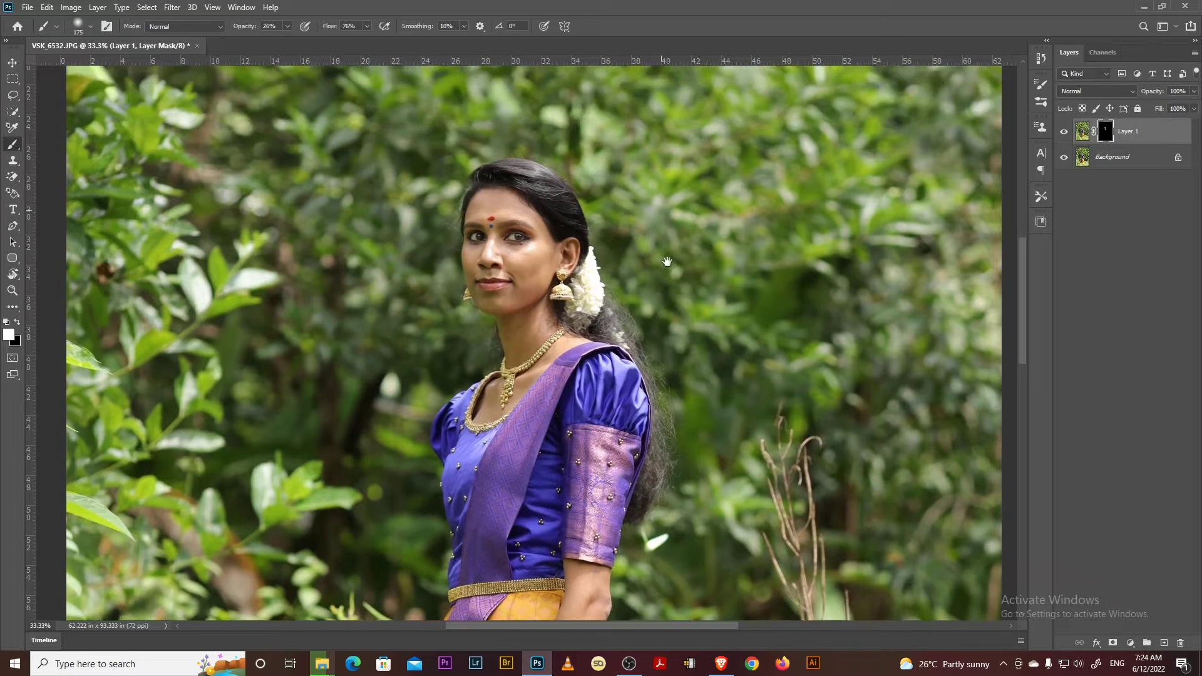
click(1065, 132)
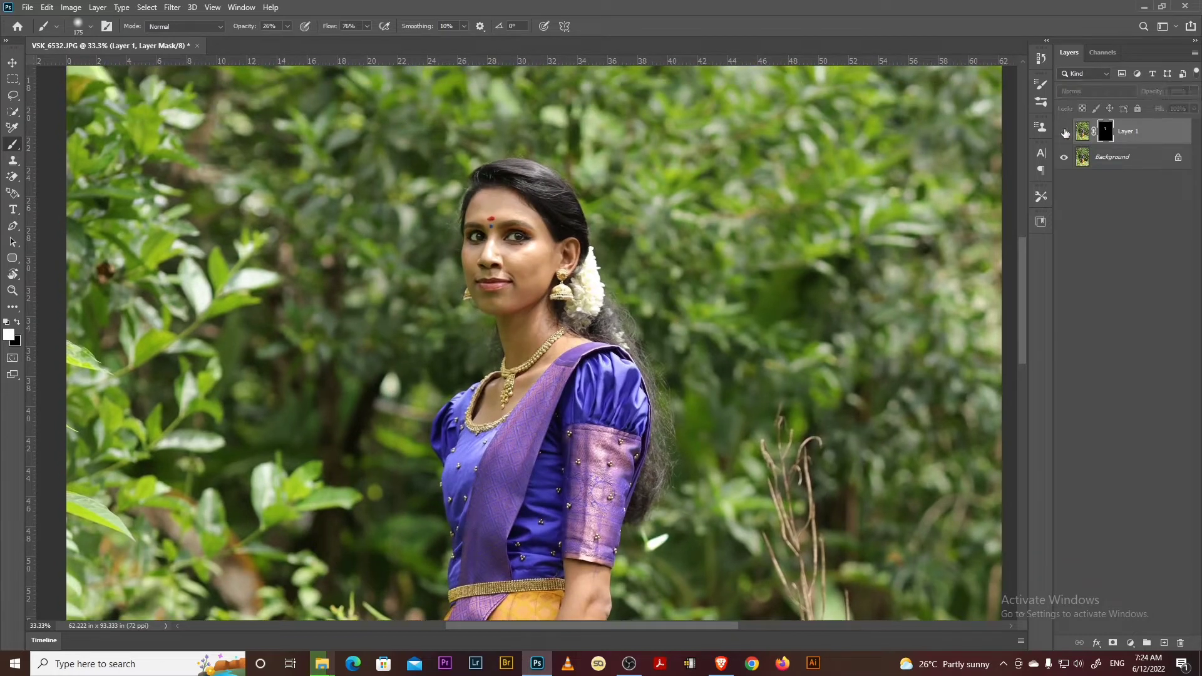
click(1065, 132)
click(1065, 132)
click(1065, 132)
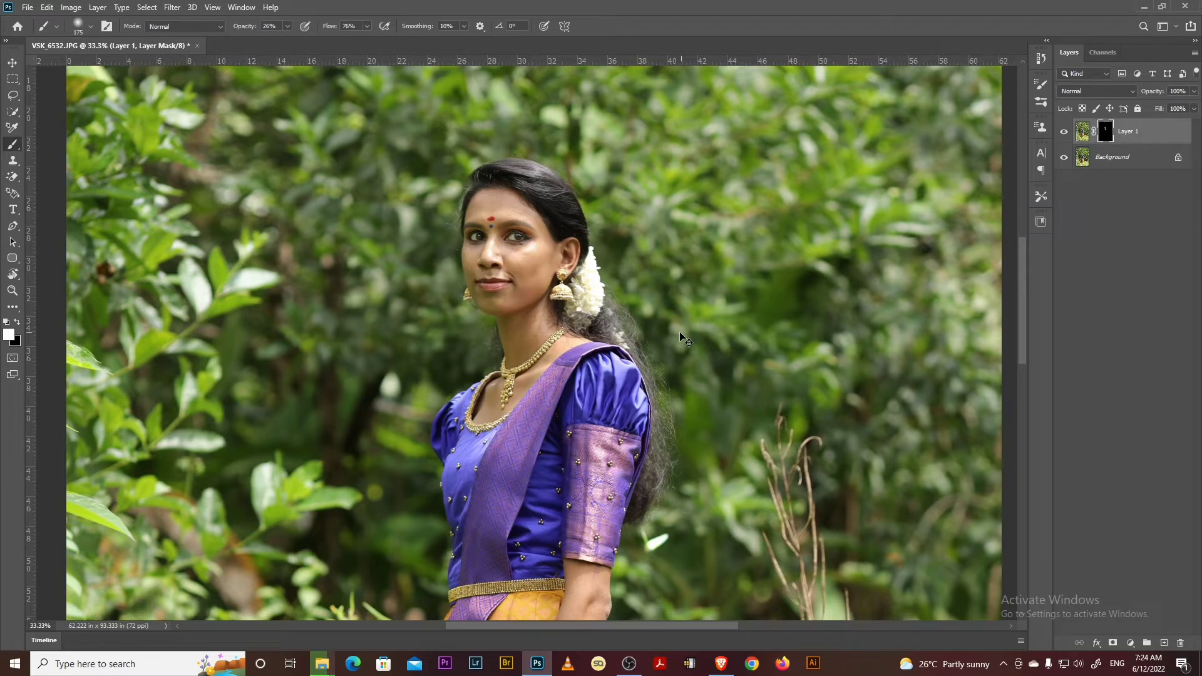
key(ctrl+minus)
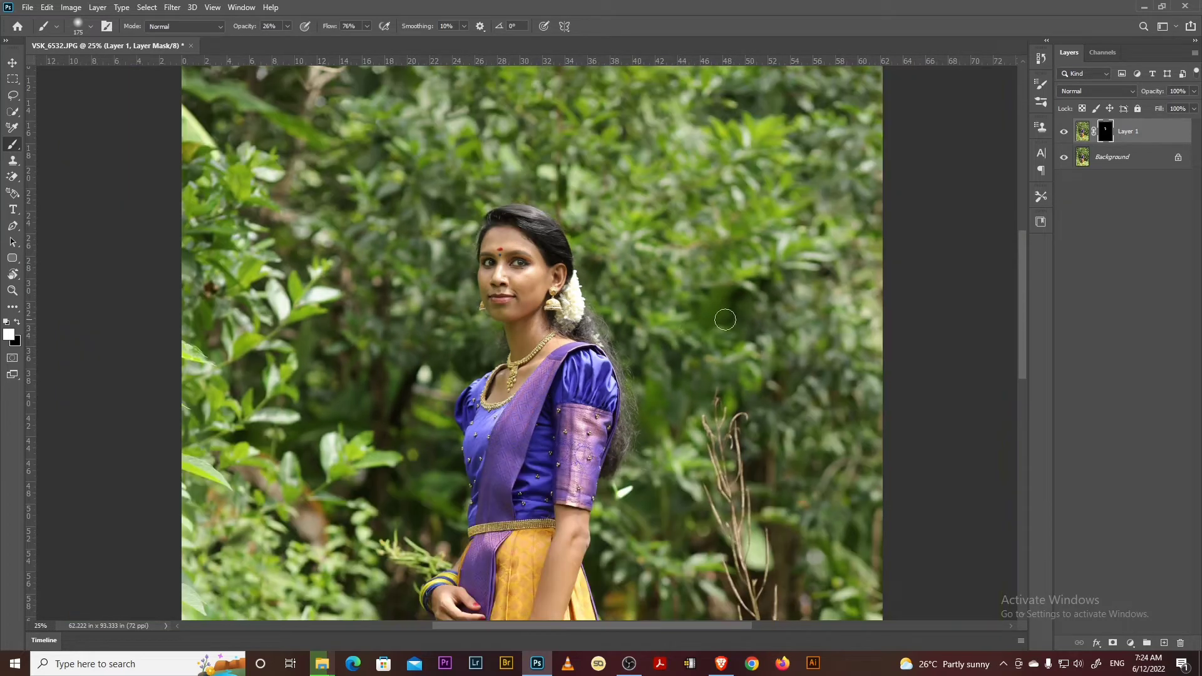
click(1065, 133)
click(1065, 132)
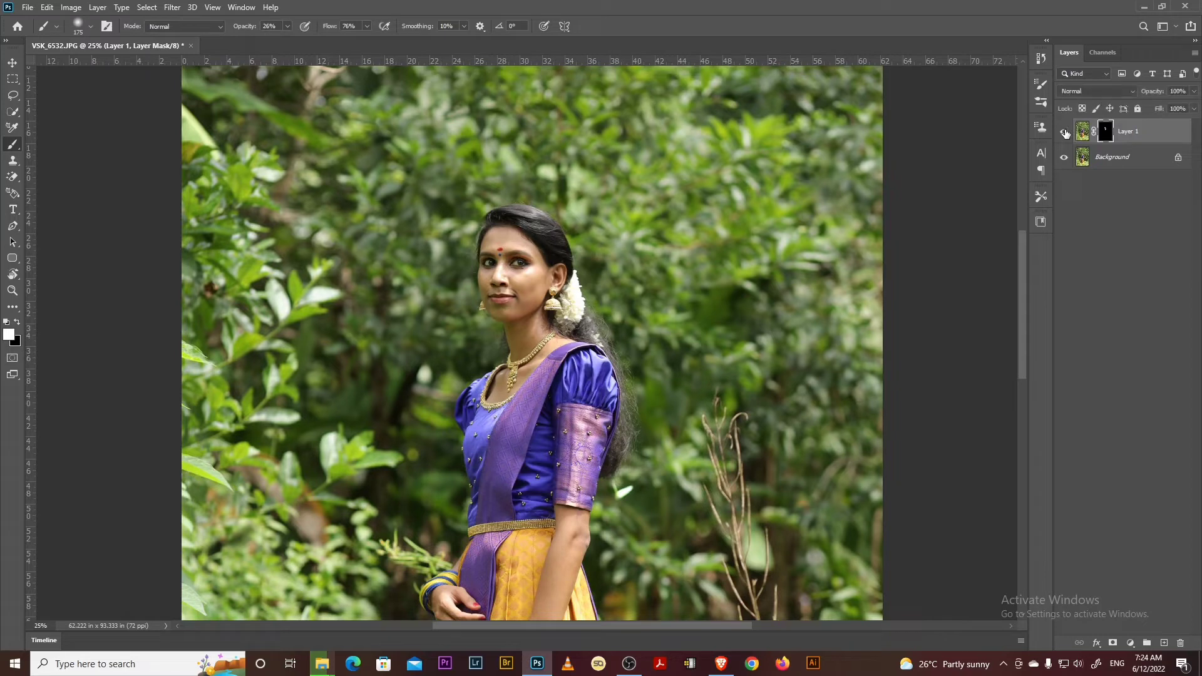
click(1065, 132)
click(1065, 133)
click(1065, 133)
click(1065, 132)
key(ctrl+minus)
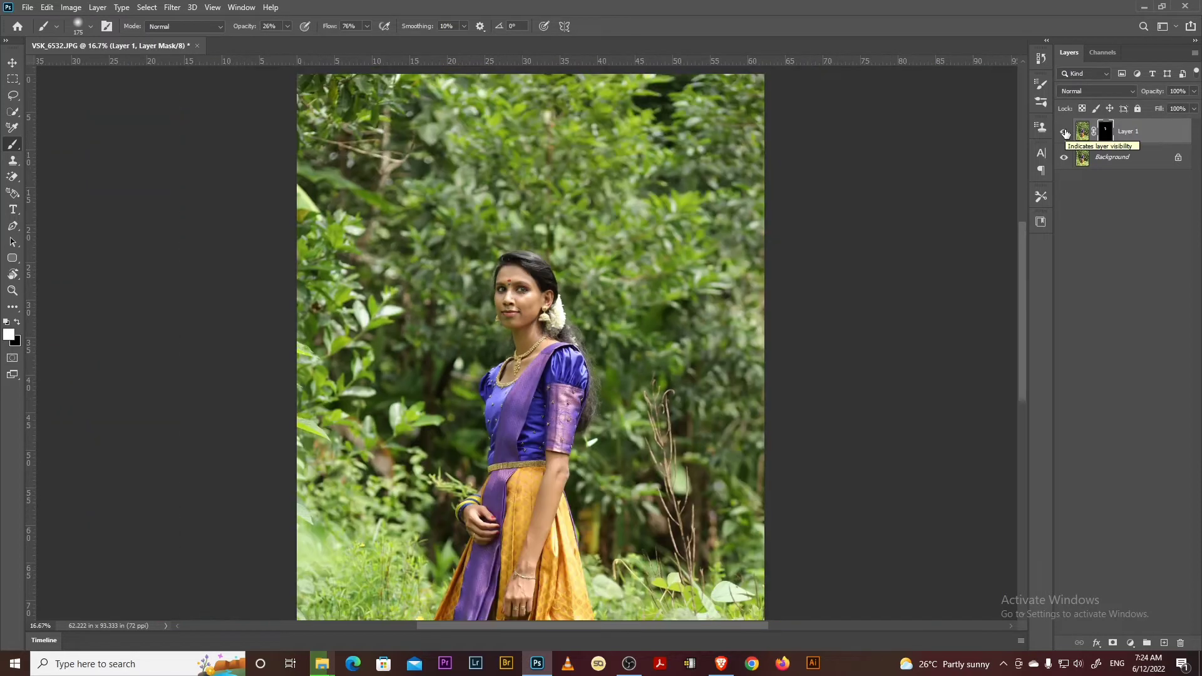
key(ctrl+minus)
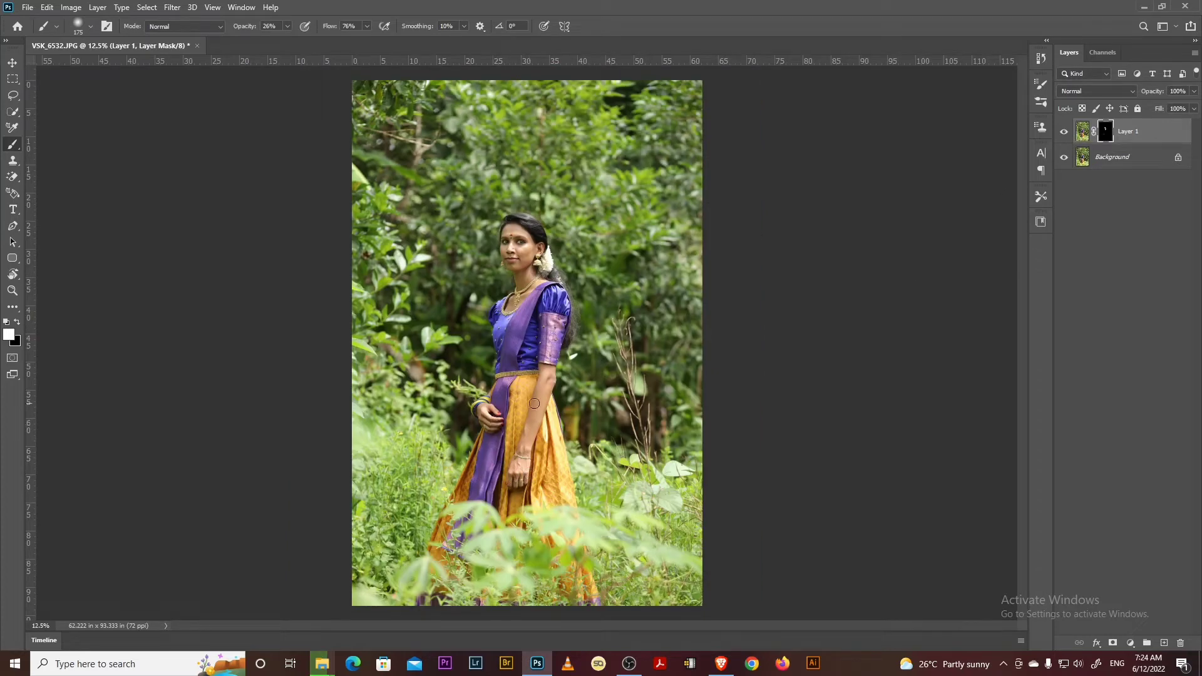
click(1065, 132)
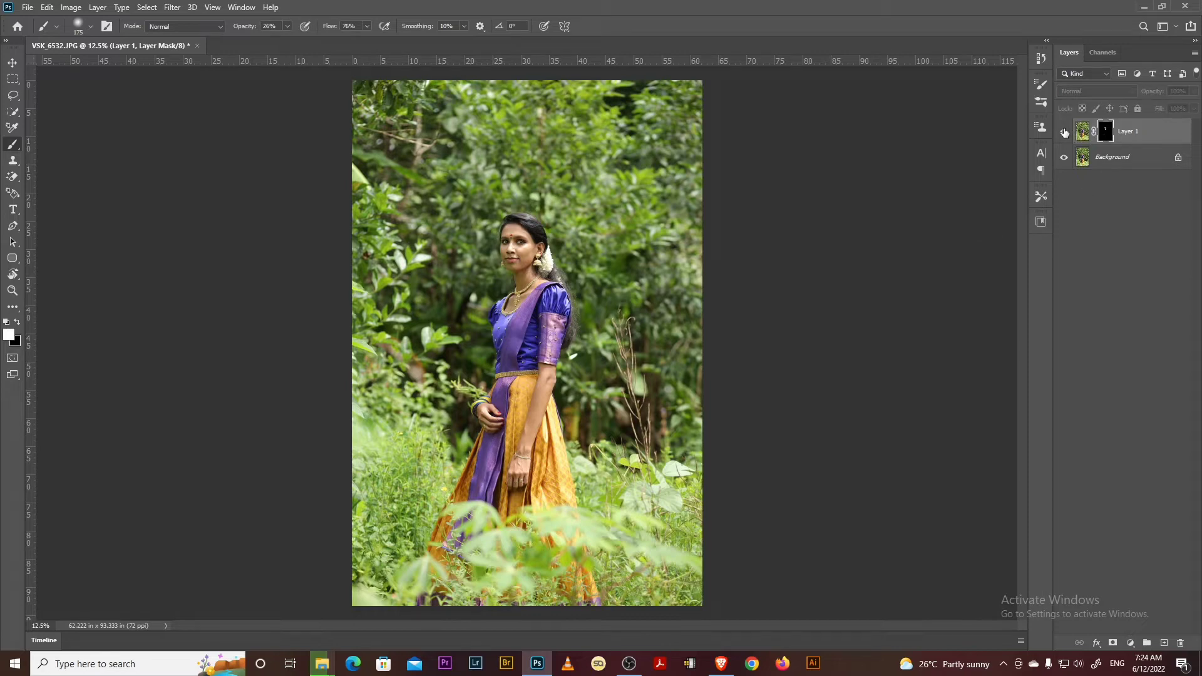
click(1065, 132)
click(1065, 132)
click(1065, 133)
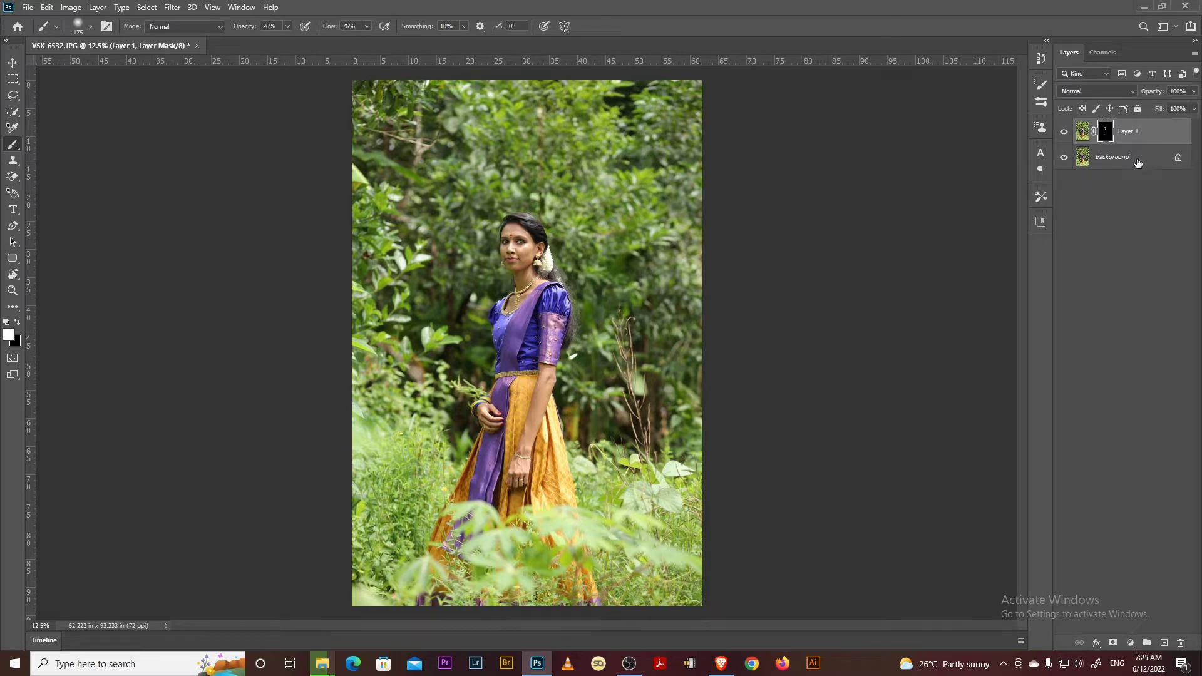
Merge Layer 1 down into the Background and duplicate the merged Background layer.
key(ctrl+e)
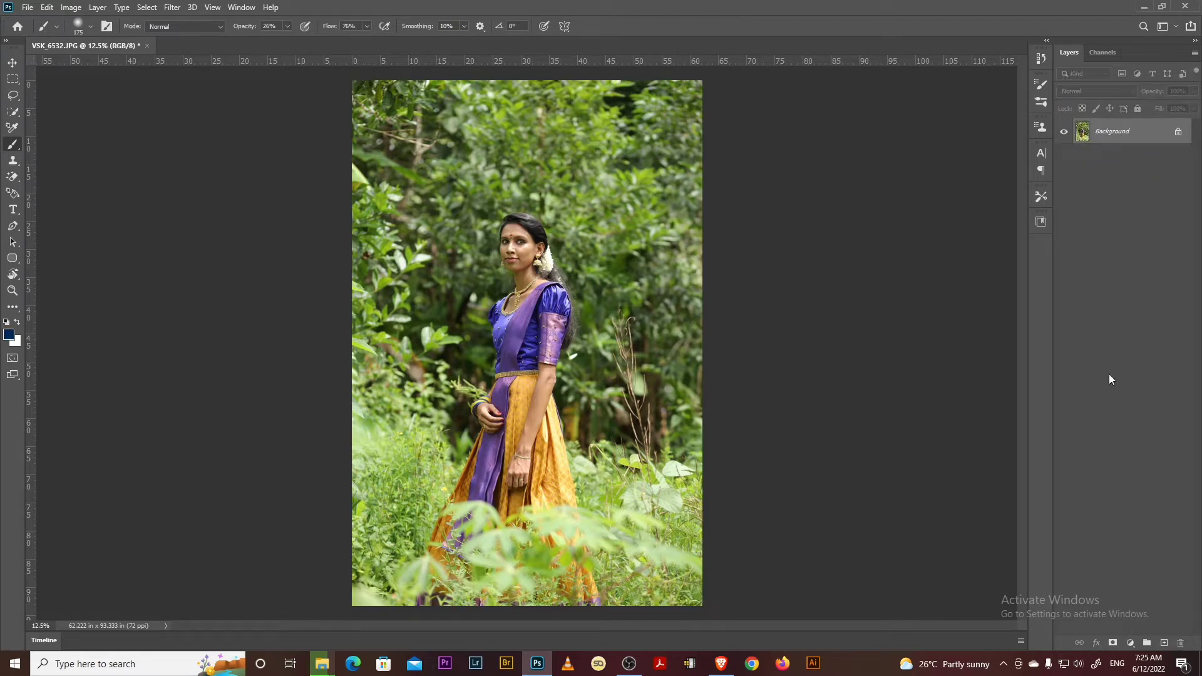
key(ctrl+j)
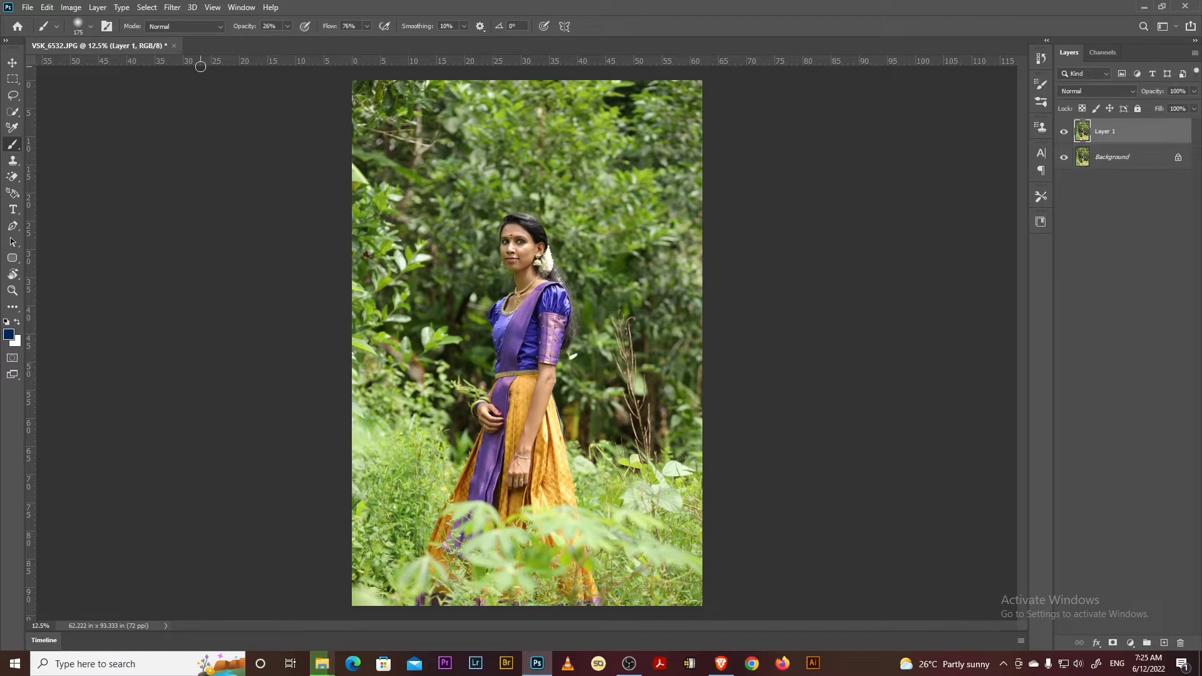
Start the Camera Raw Filter on Layer 1 and set the HSL hue of Greens to +55 and Yellows to -5.
click(173, 8)
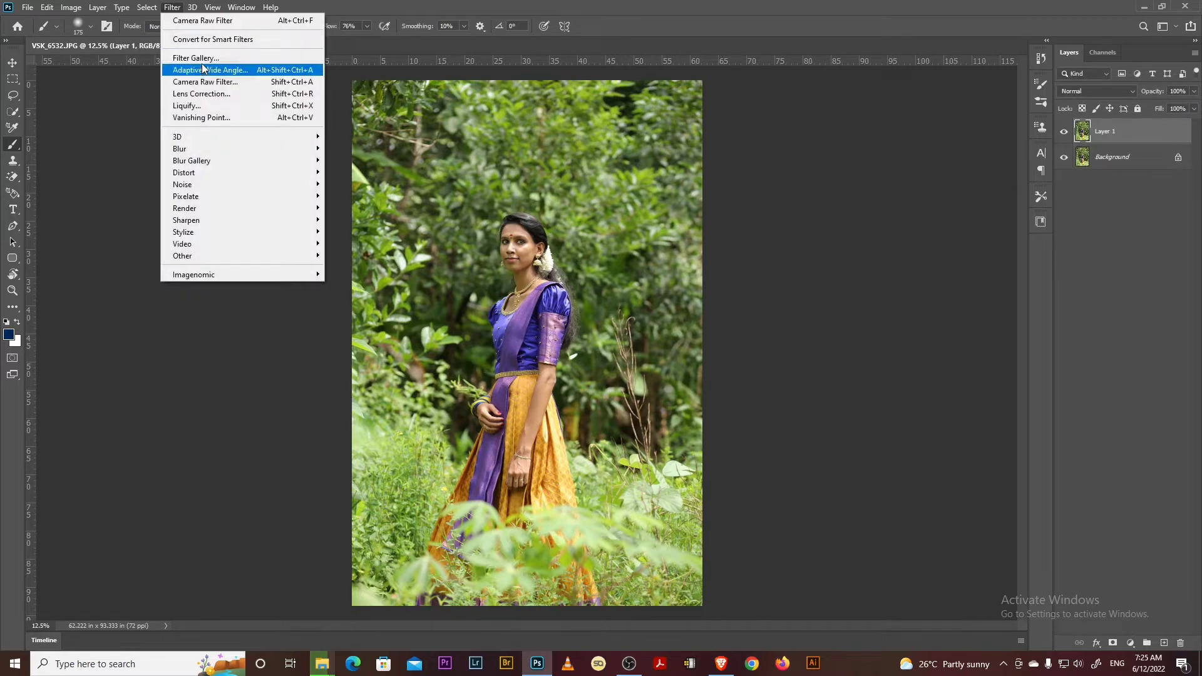
click(229, 82)
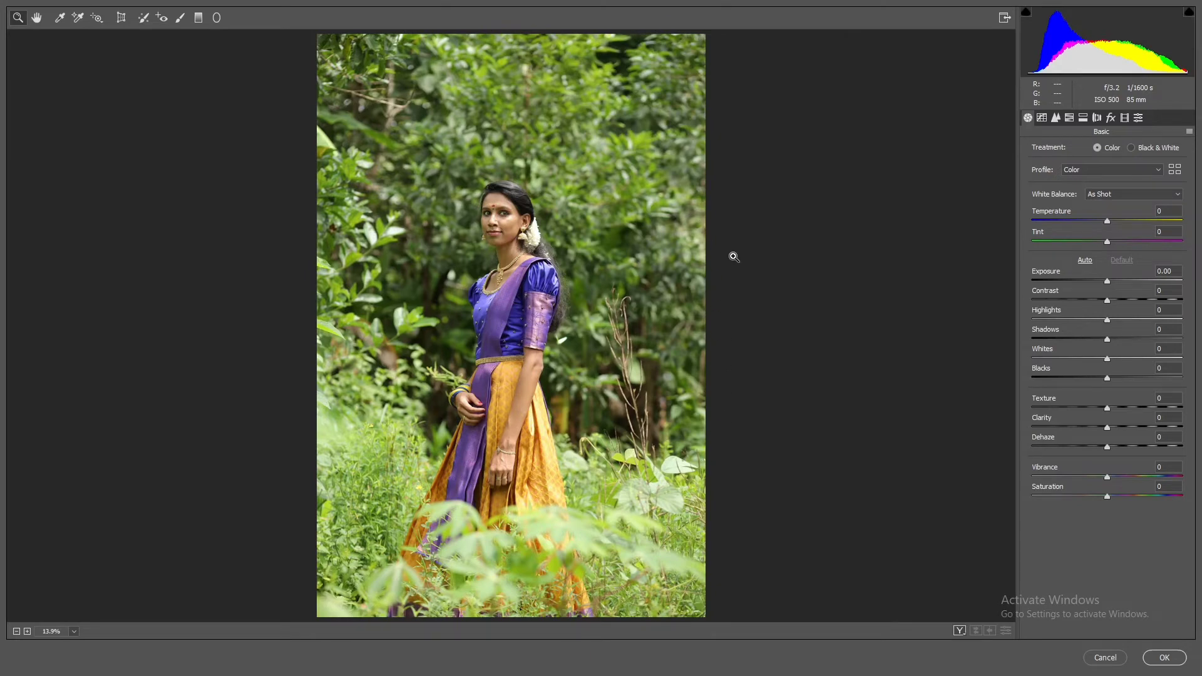
click(1070, 119)
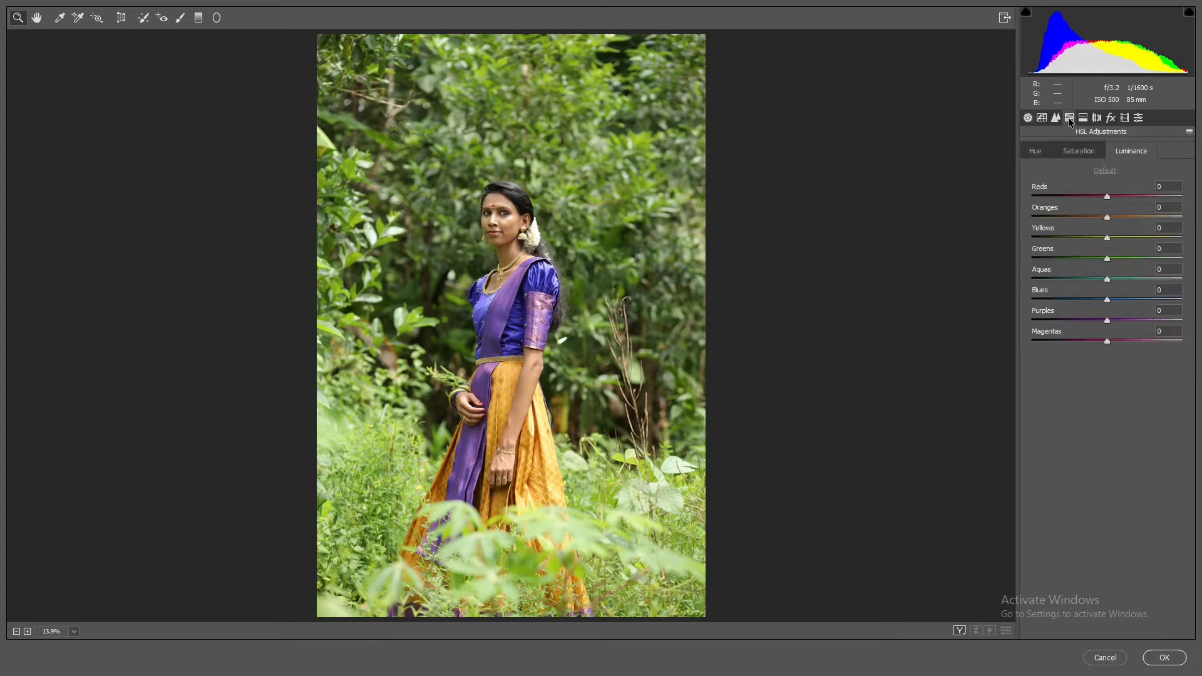
click(1038, 155)
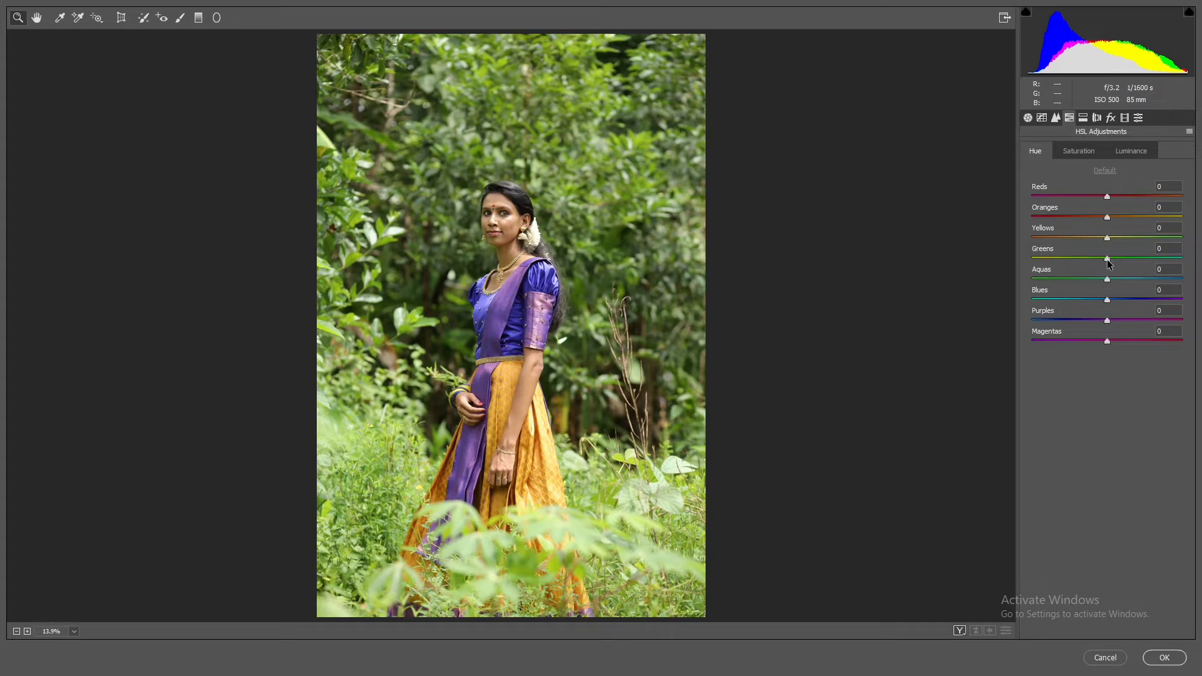
drag(1108, 260, 1148, 283)
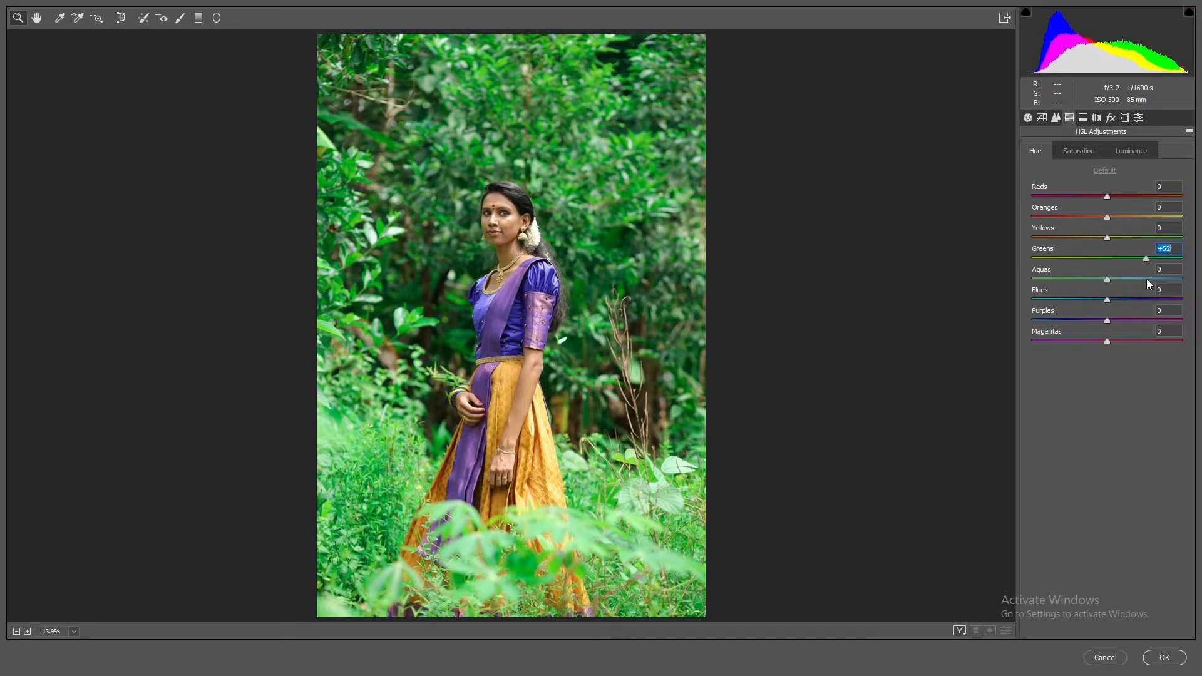
drag(1148, 279, 1148, 278)
drag(1106, 241, 1132, 252)
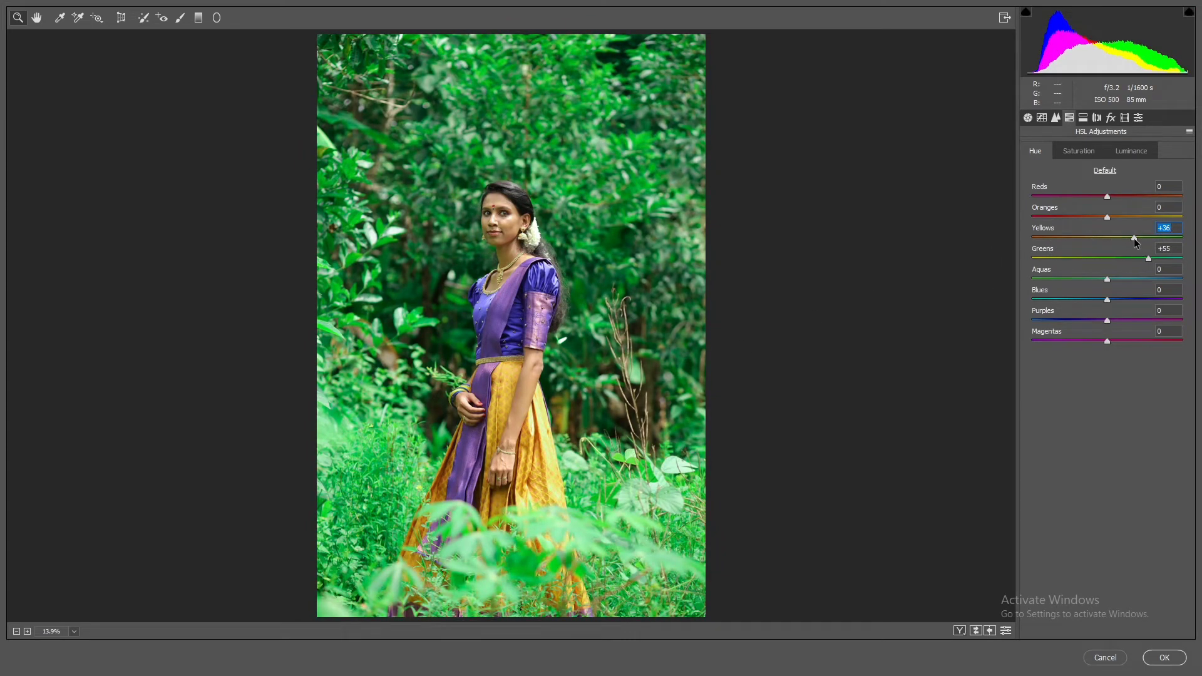
drag(1133, 238, 1104, 250)
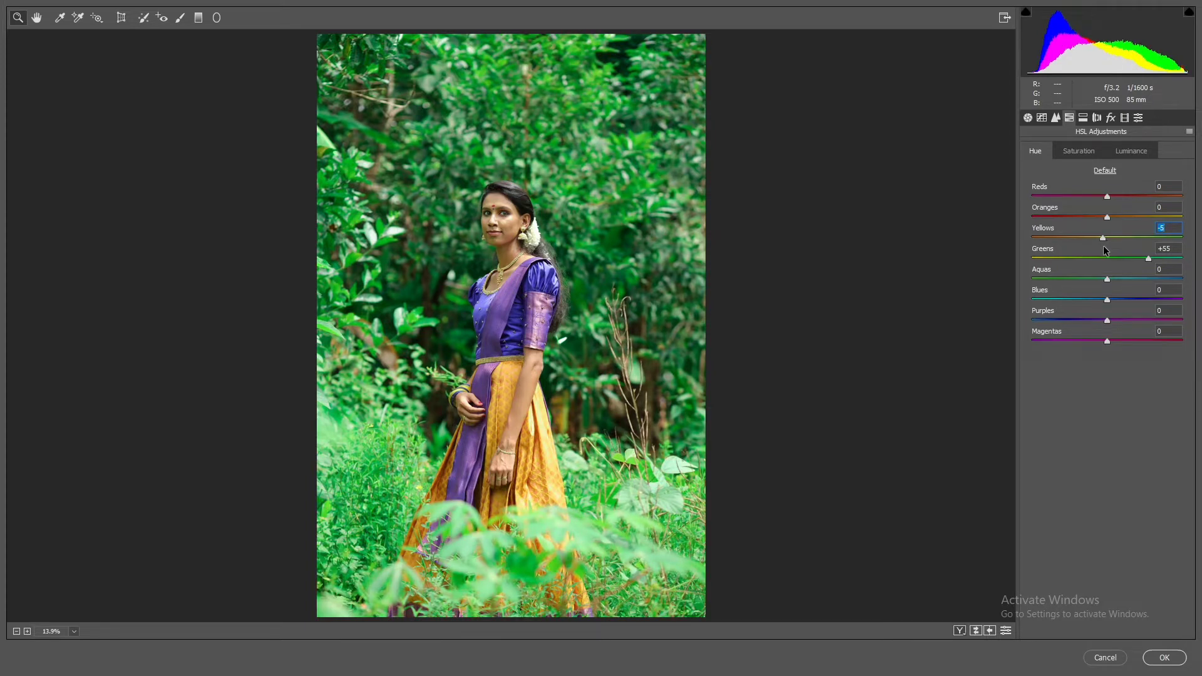
Set the HSL saturation of Greens to +7 and Yellows to -22.
click(1079, 151)
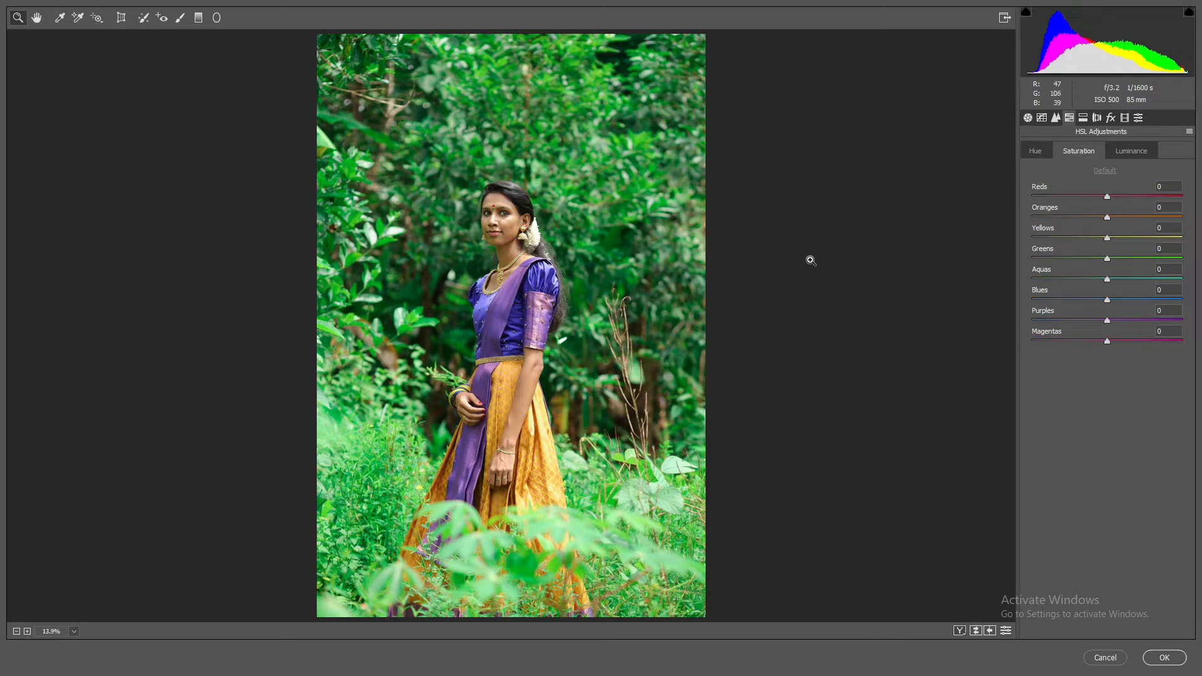
mouse_move(1107, 259)
mouse_down()
mouse_move(1147, 259)
mouse_move(1018, 271)
mouse_move(1110, 267)
mouse_up()
drag(1109, 242, 1090, 264)
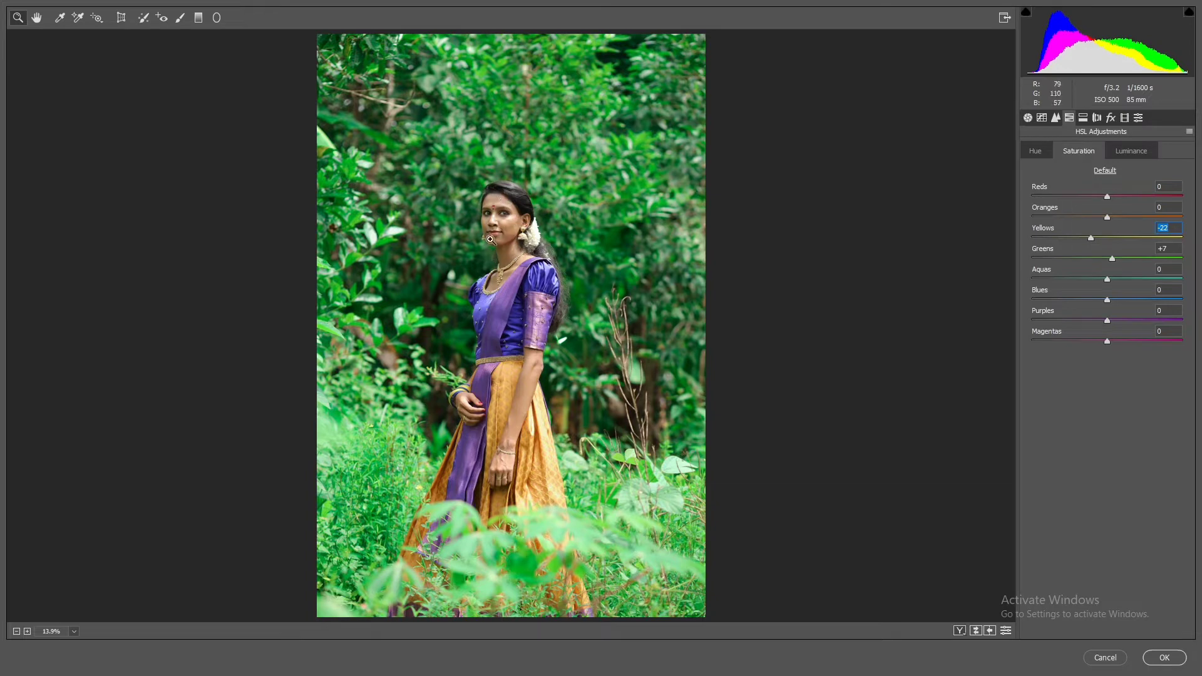
Brighten the skin with Oranges luminance +40 and darken the foliage with Greens luminance -32.
click(1127, 153)
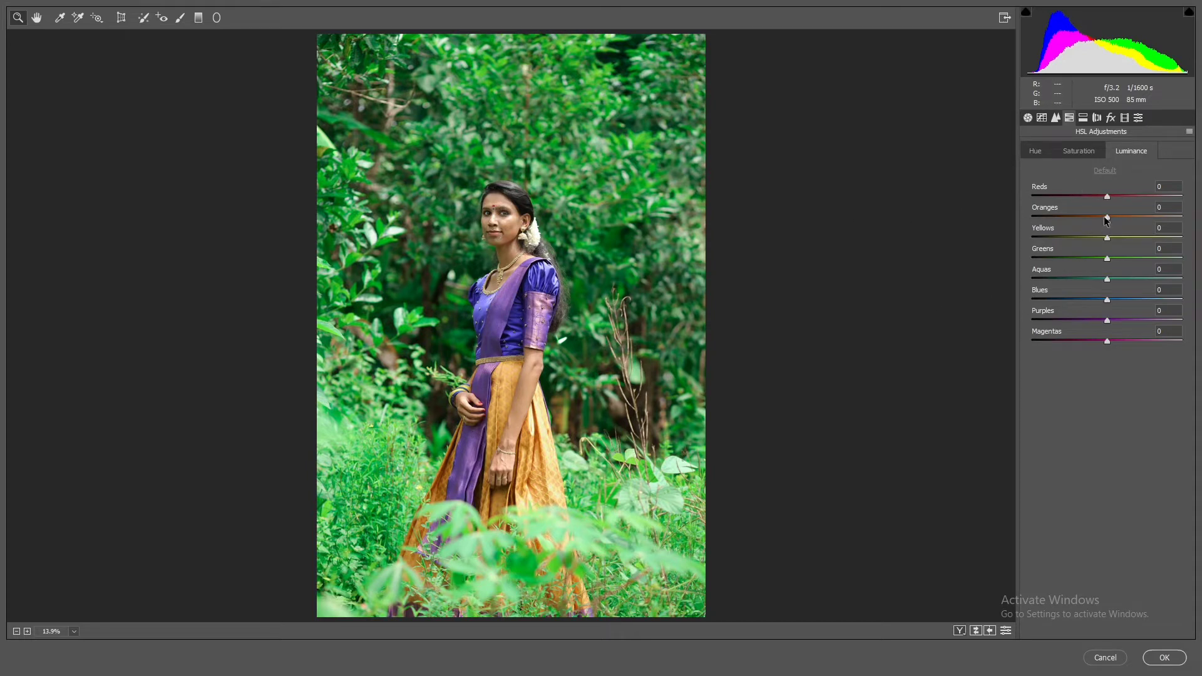
drag(1107, 217, 1134, 231)
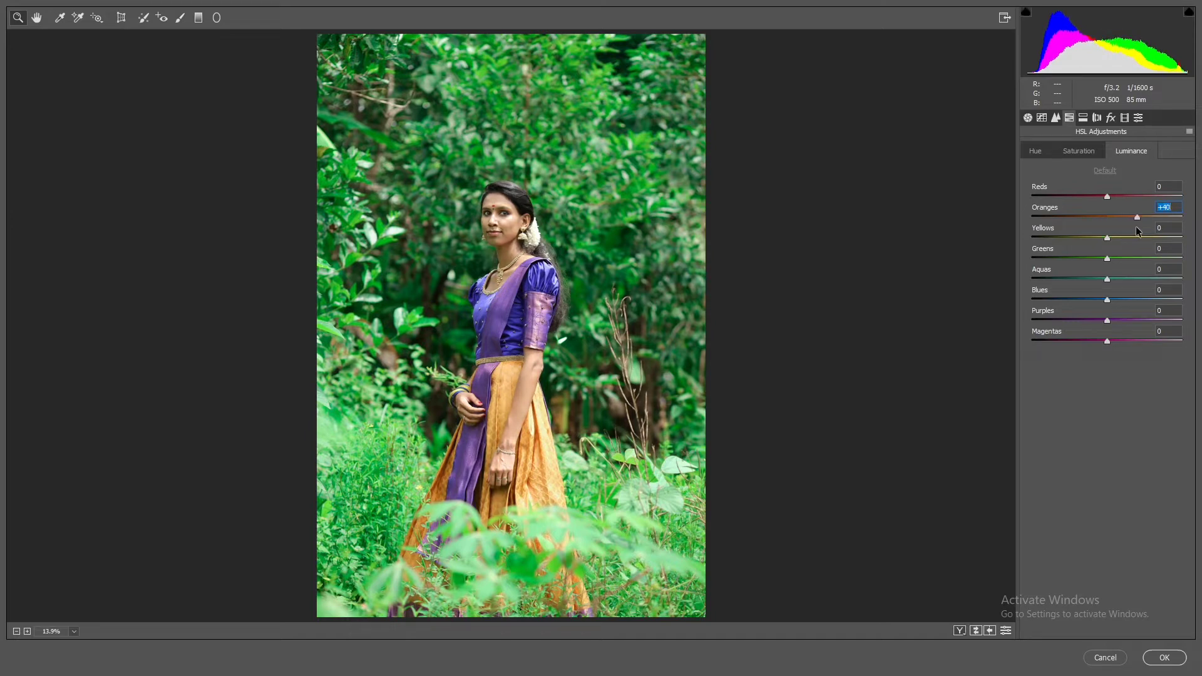
drag(1136, 228, 1135, 228)
click(1107, 261)
drag(1107, 261, 1012, 254)
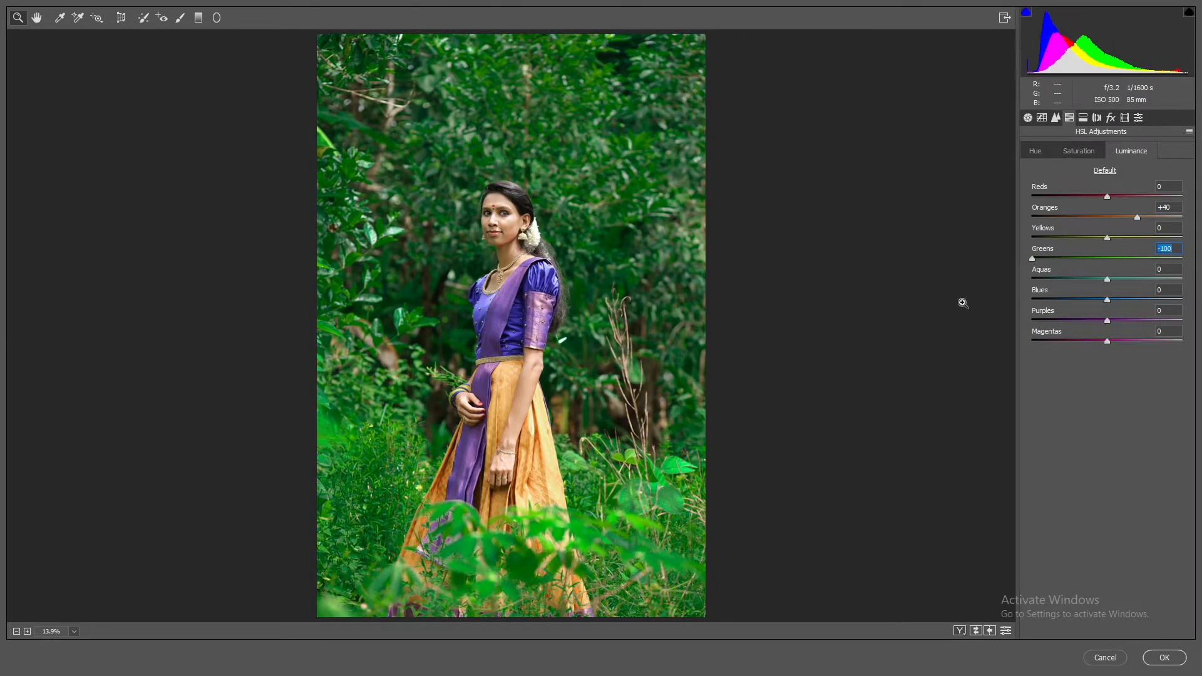
drag(1032, 259, 1081, 263)
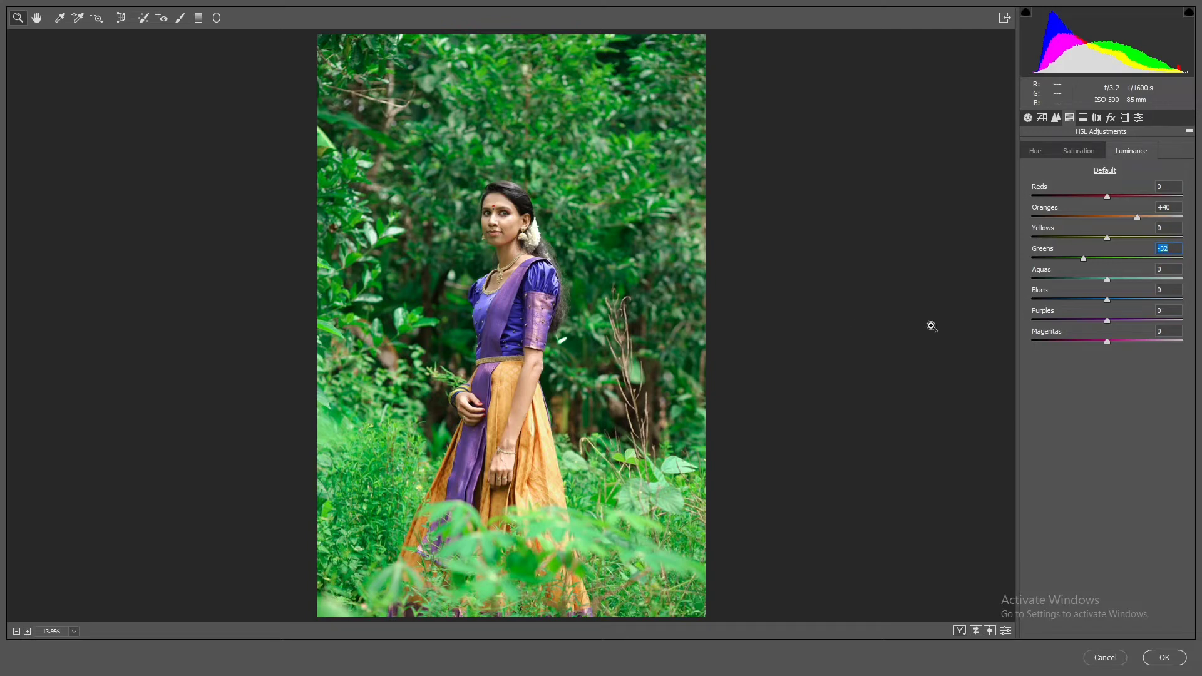
Boost the blouse and sash colours with HSL saturation of Blues +38, Purples +60 and Magentas +69.
click(1058, 152)
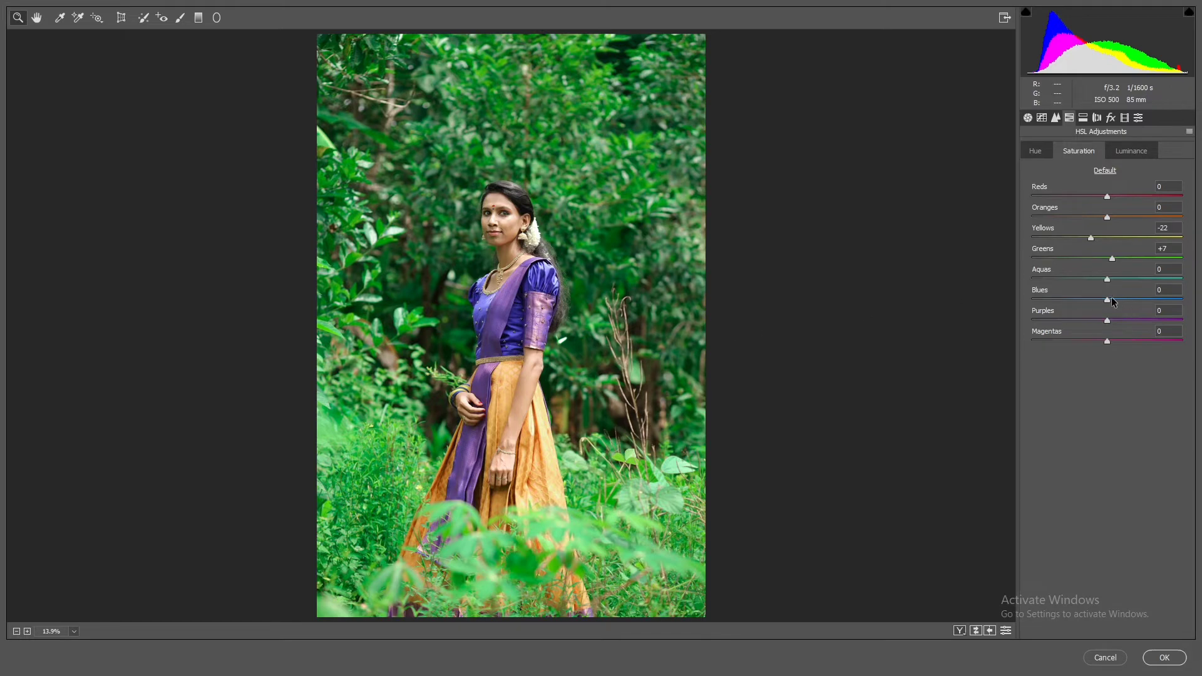
mouse_move(1107, 303)
mouse_down()
mouse_move(1134, 304)
mouse_move(1099, 306)
mouse_up()
drag(486, 286, 505, 379)
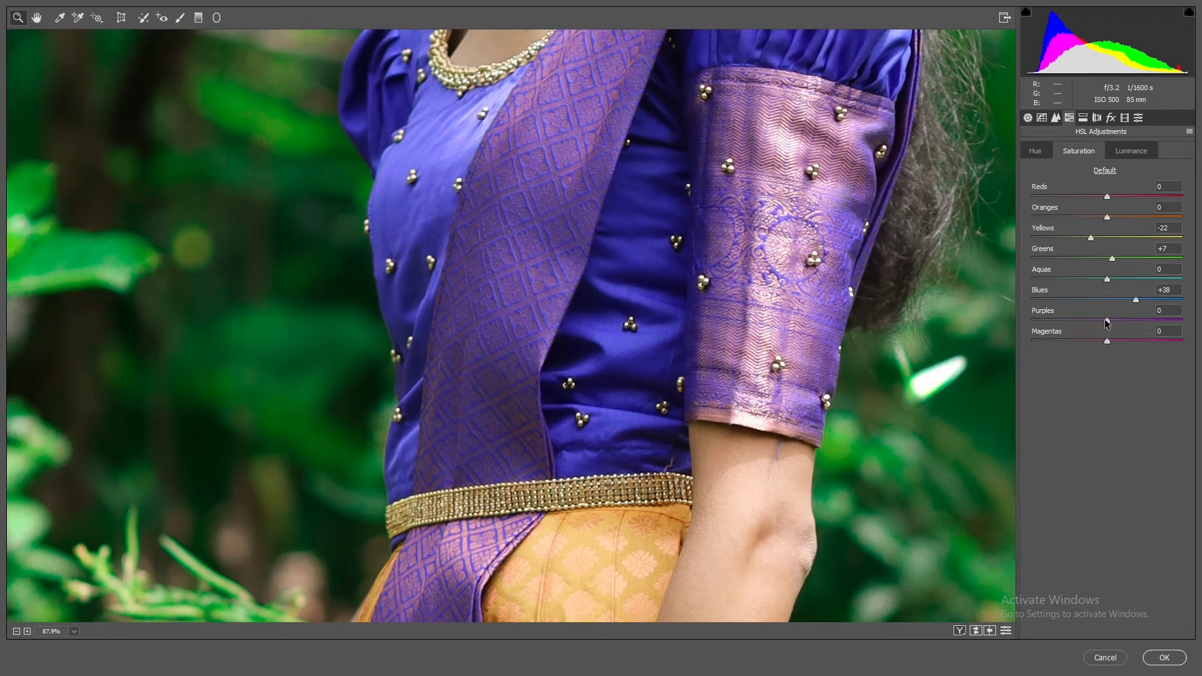
drag(1107, 323, 1135, 323)
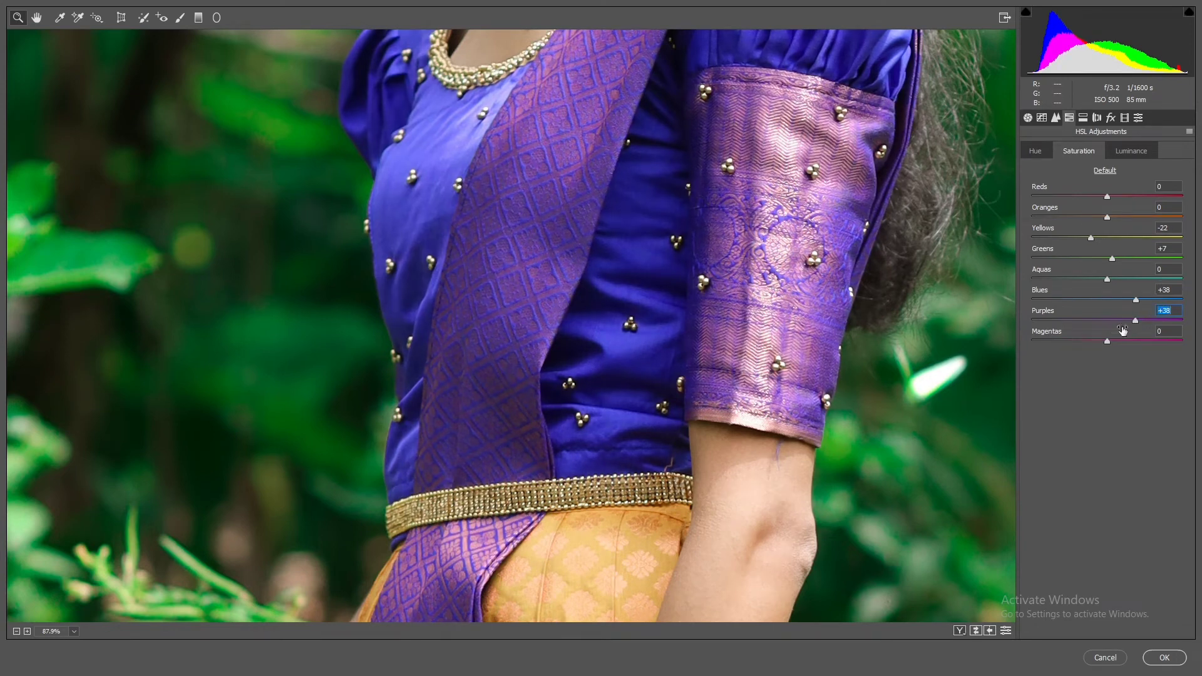
click(1107, 341)
mouse_move(1144, 344)
mouse_down()
mouse_move(1087, 352)
mouse_move(1159, 352)
mouse_up()
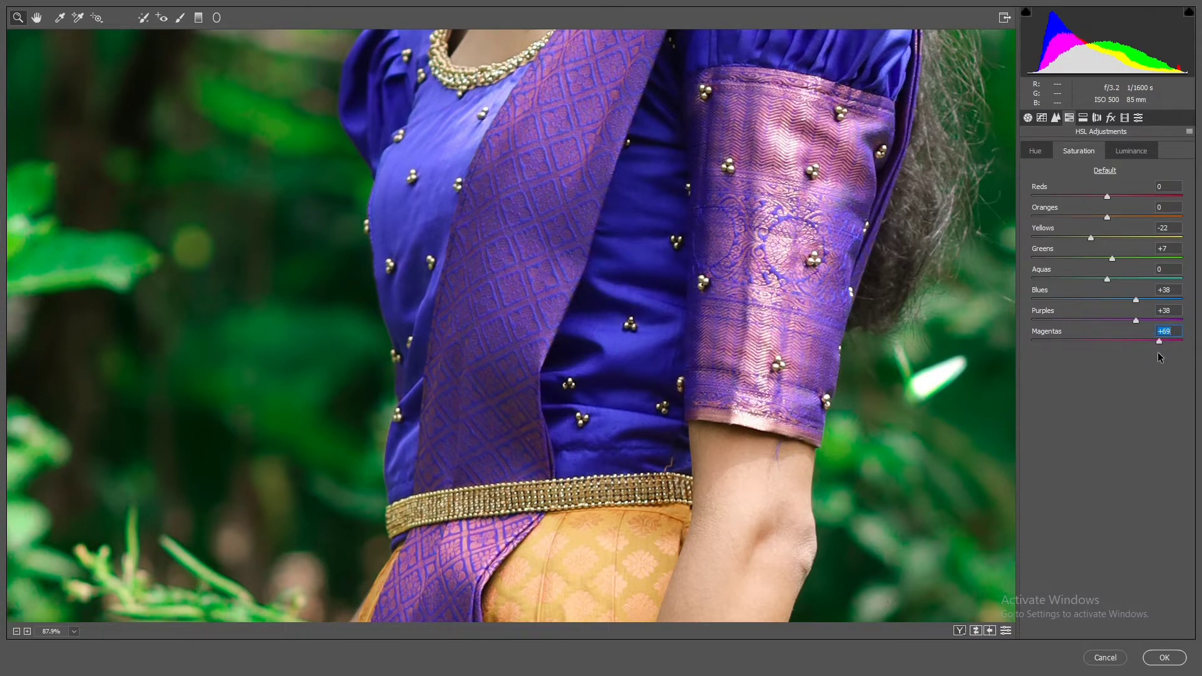
Shift the HSL hue of Purples to +19 and Magentas to +18.
click(1035, 151)
click(1107, 320)
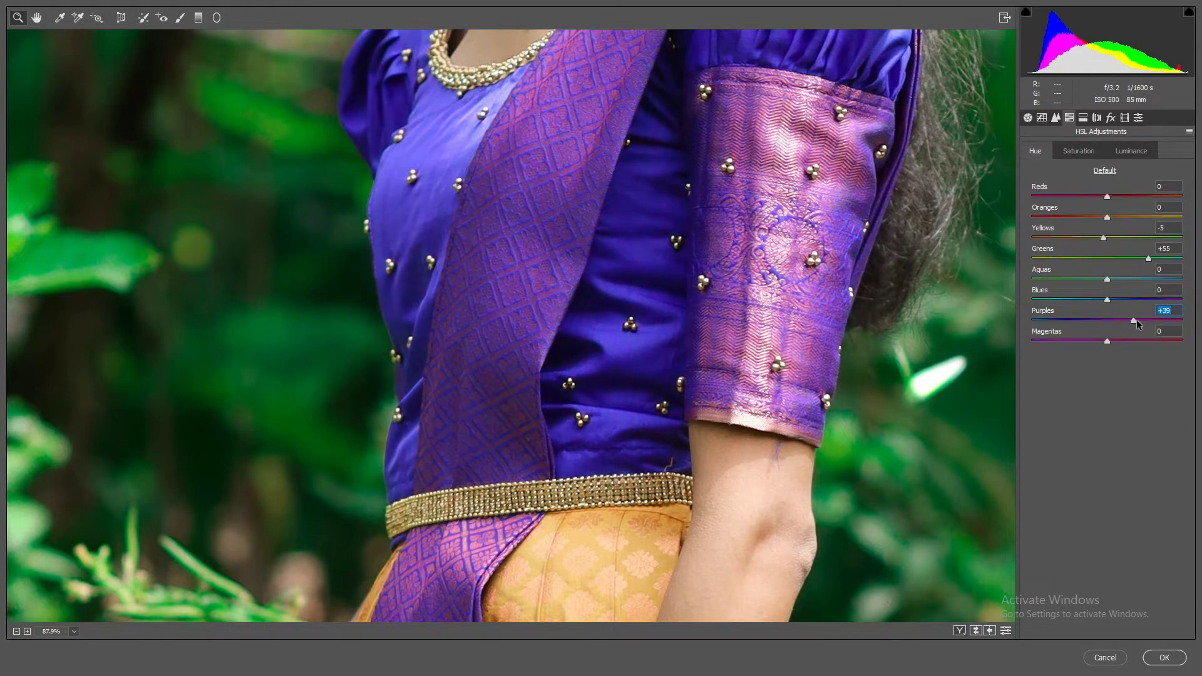
drag(1129, 326, 1121, 324)
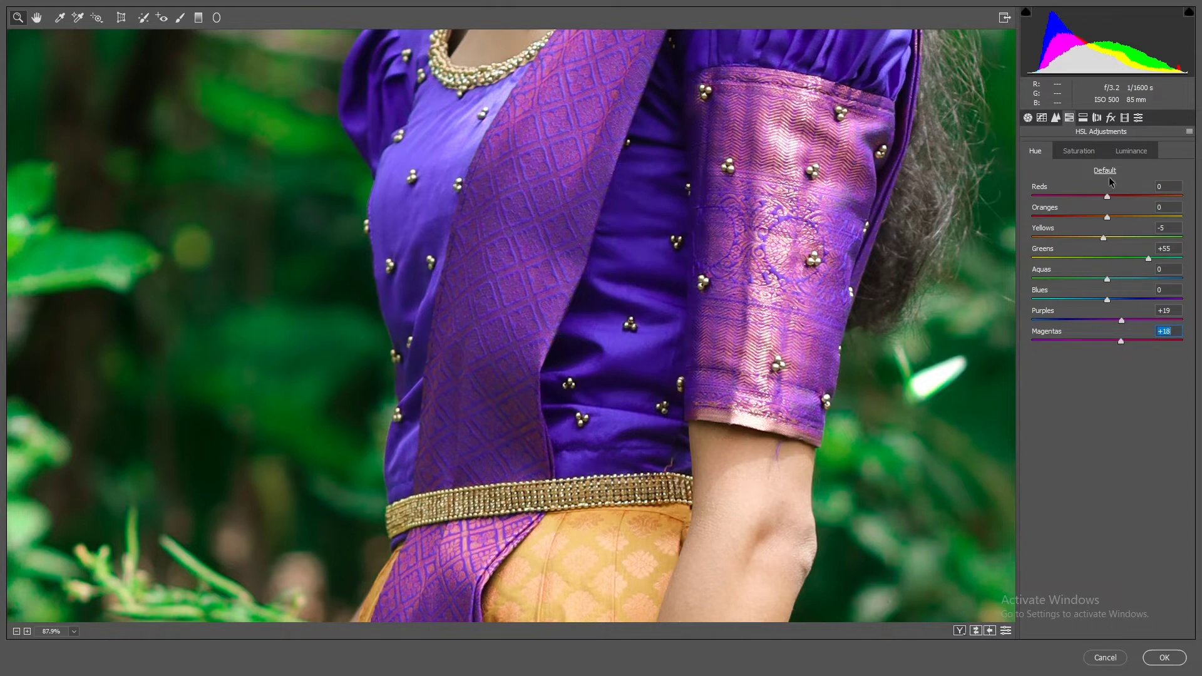
Set the Purples luminance to -10 and check the whole photo.
click(1088, 157)
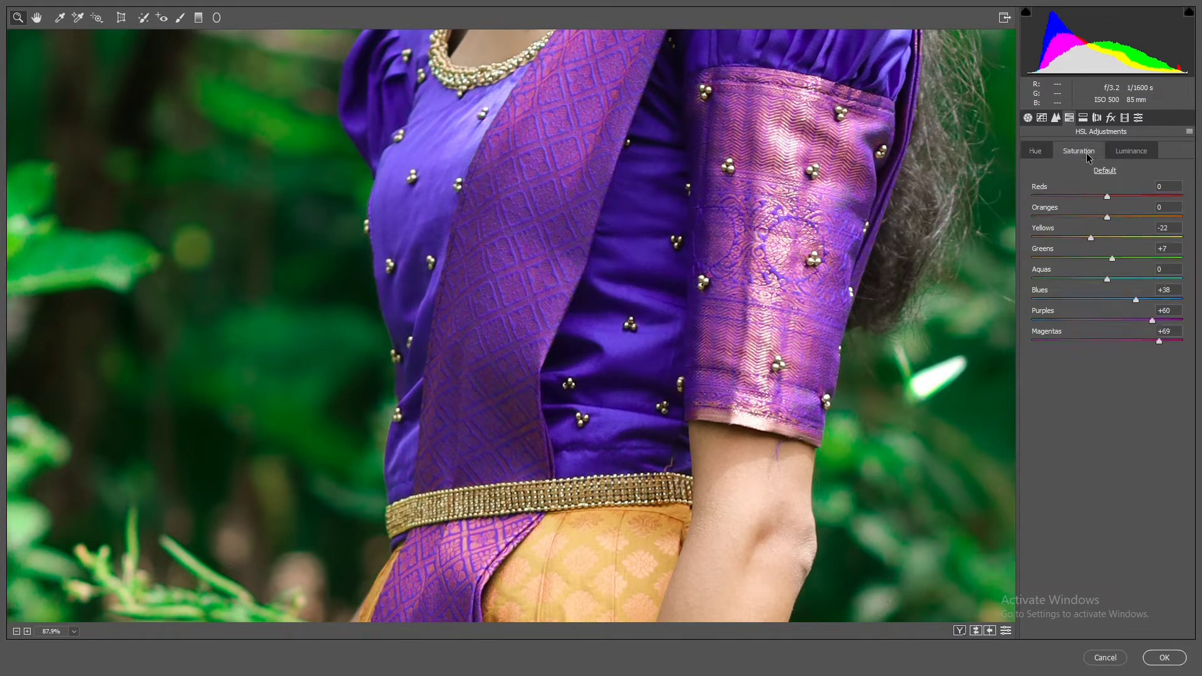
click(1132, 154)
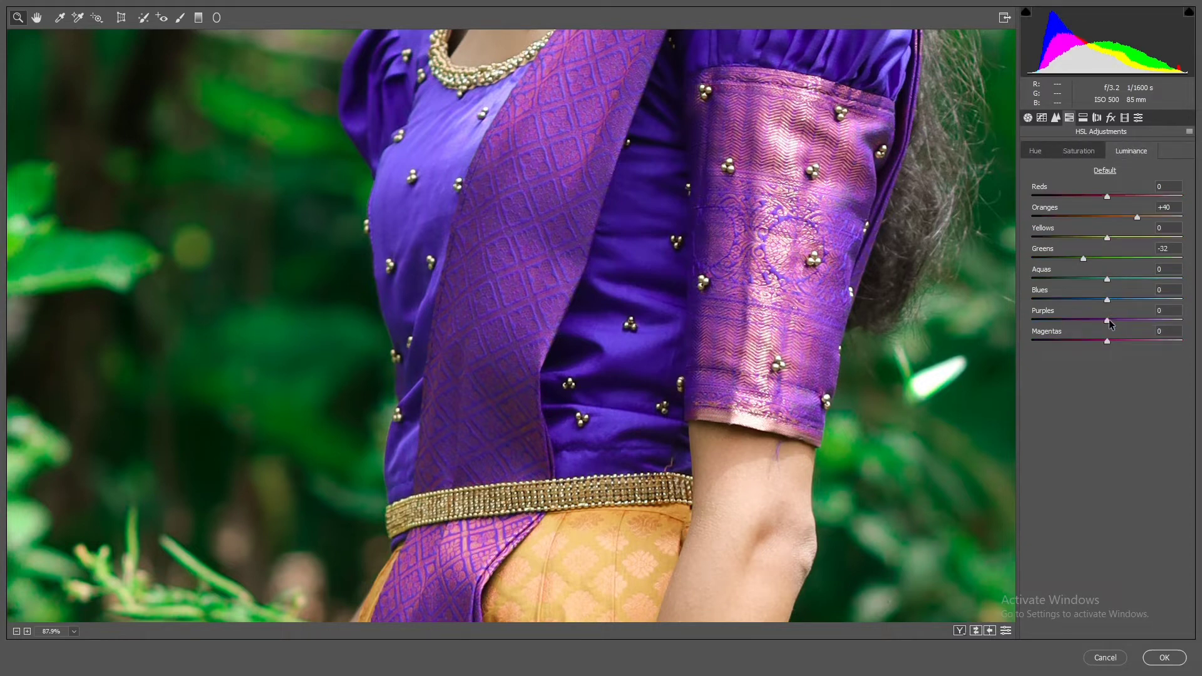
drag(1108, 321, 1096, 325)
key(ctrl+minus)
key(ctrl+minus)
key(ctrl+minus)
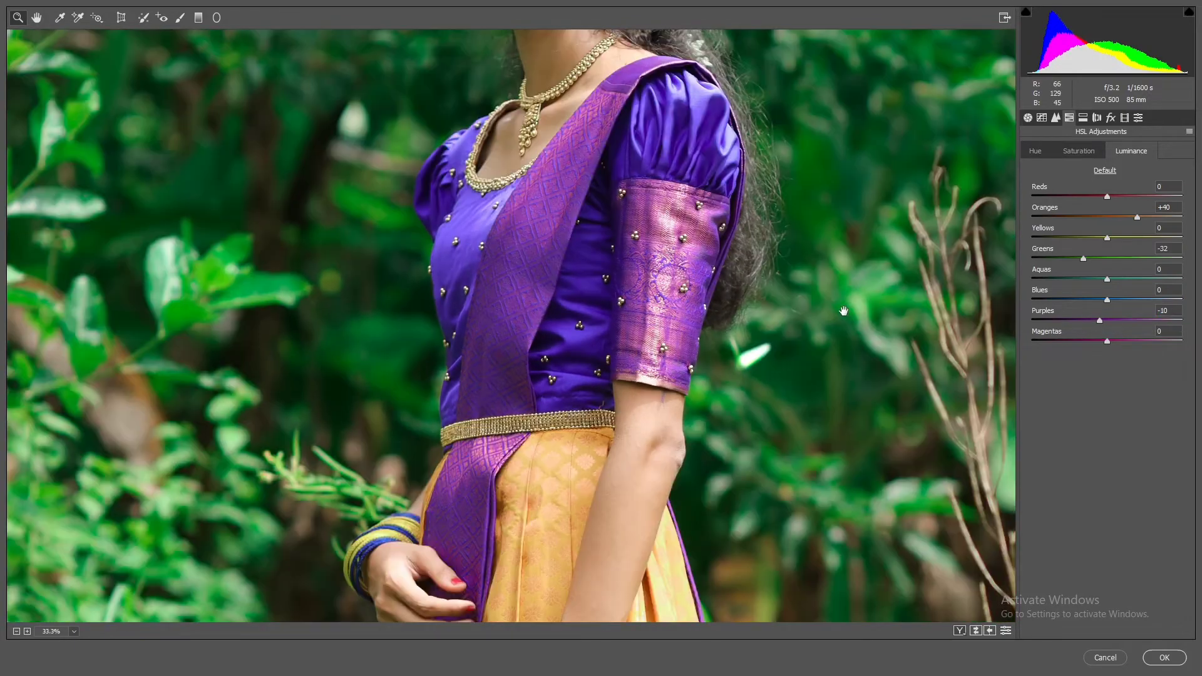
key(ctrl+minus)
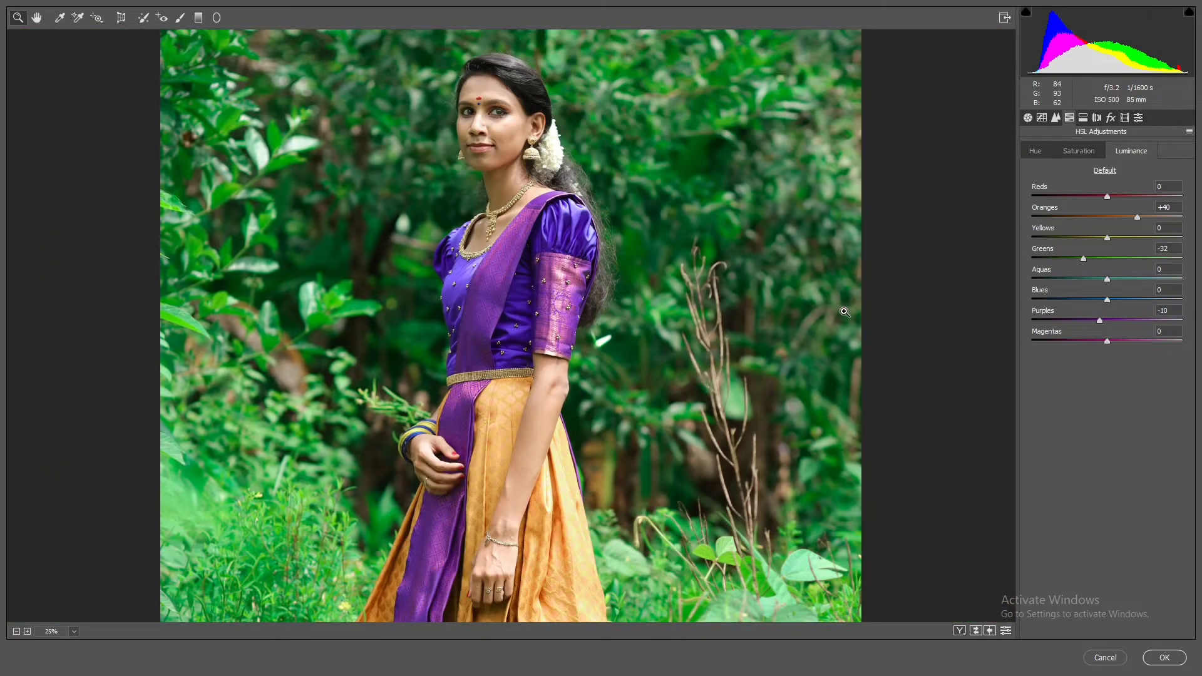
key(ctrl+minus)
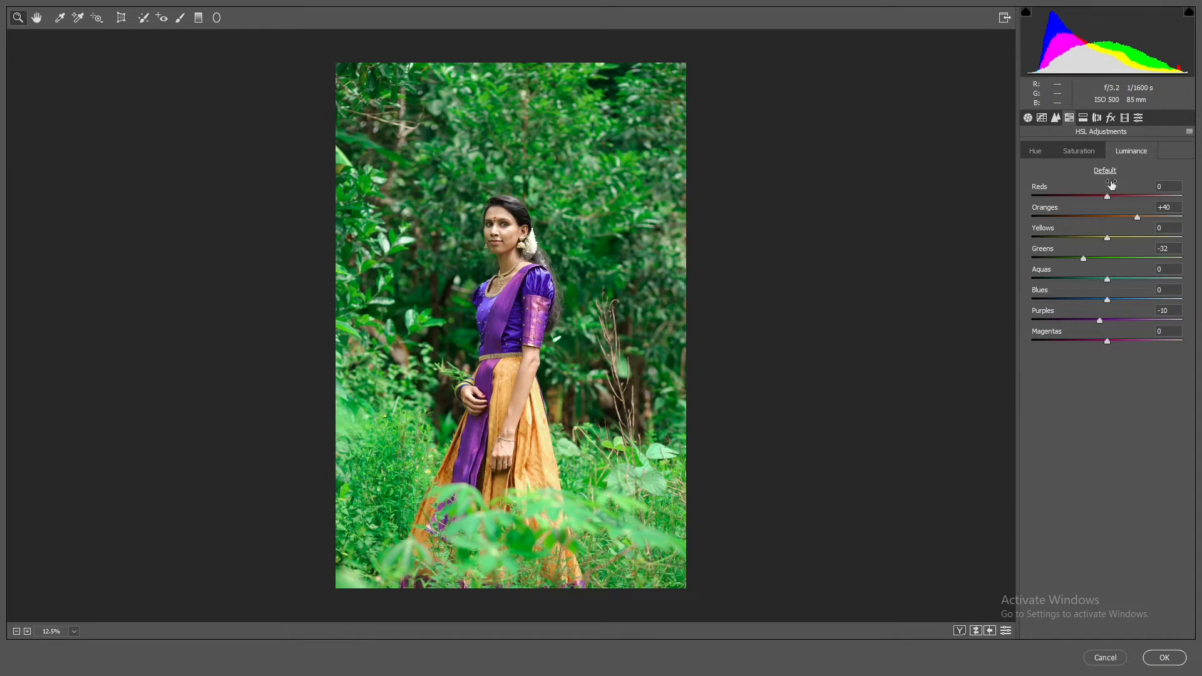
click(1059, 118)
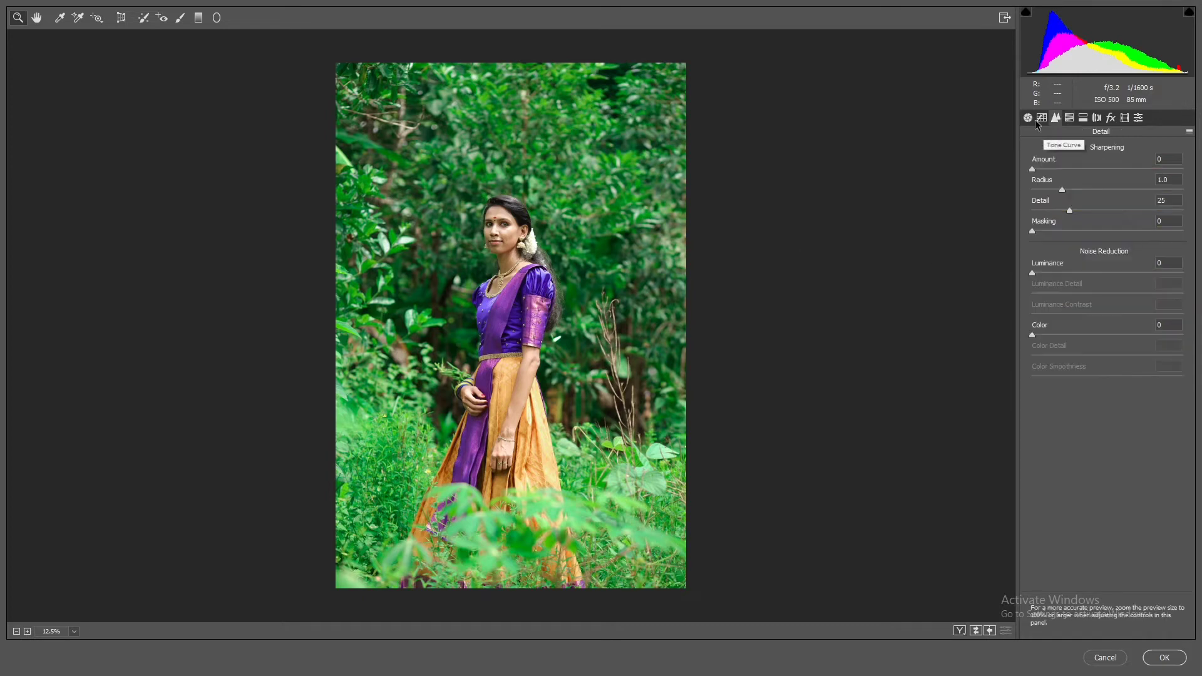
click(1038, 119)
click(1028, 118)
click(1110, 119)
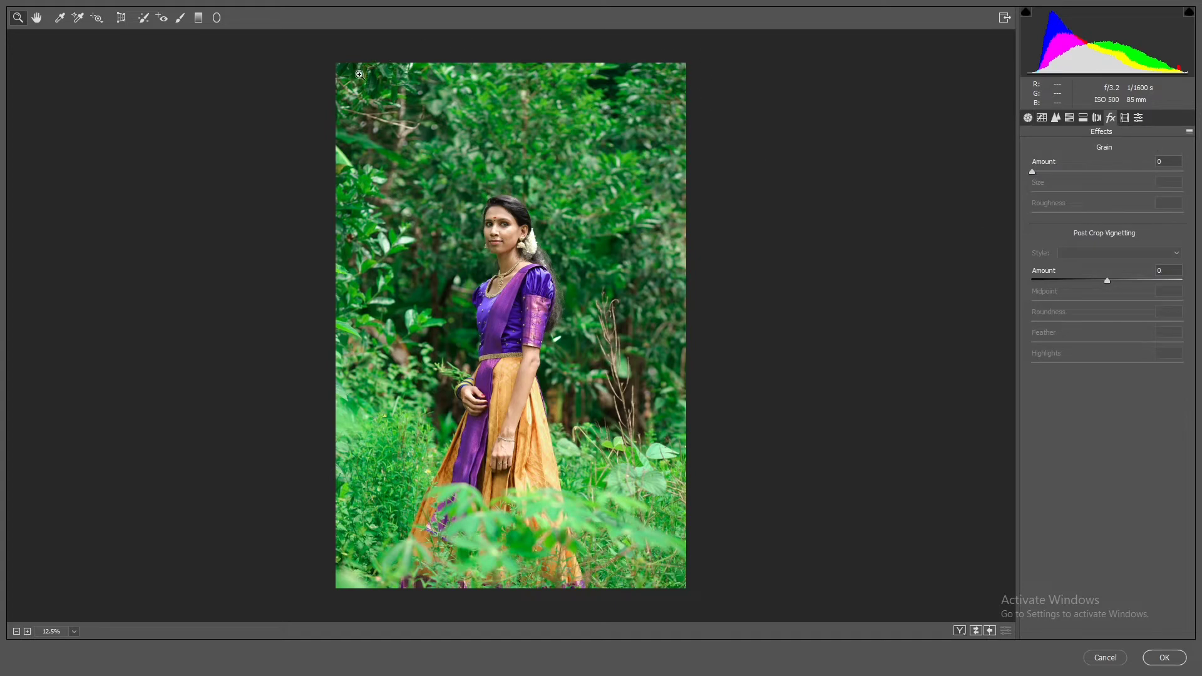
mouse_move(1107, 279)
mouse_down()
mouse_move(1065, 279)
mouse_move(1081, 290)
mouse_move(1069, 292)
mouse_move(1107, 292)
mouse_up()
Calibrate the primaries' hues: Green Primary to +35, Red Primary to -8 and Blue Primary to -5.
click(1125, 120)
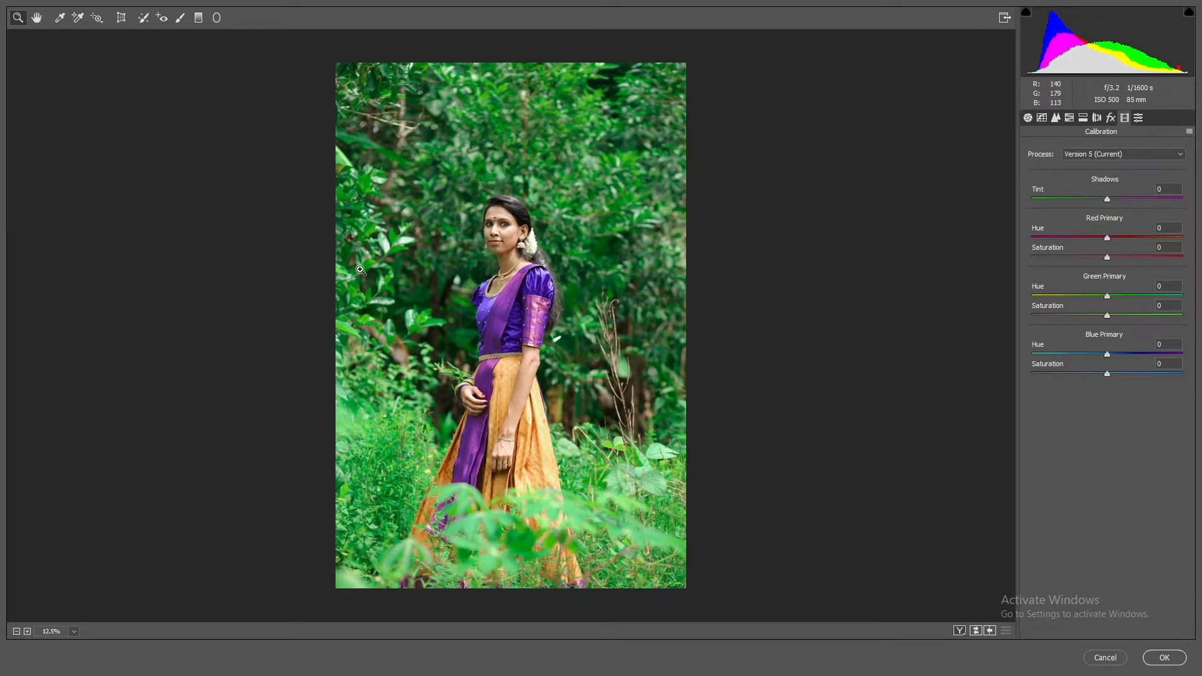
click(1106, 299)
drag(1106, 294, 1132, 298)
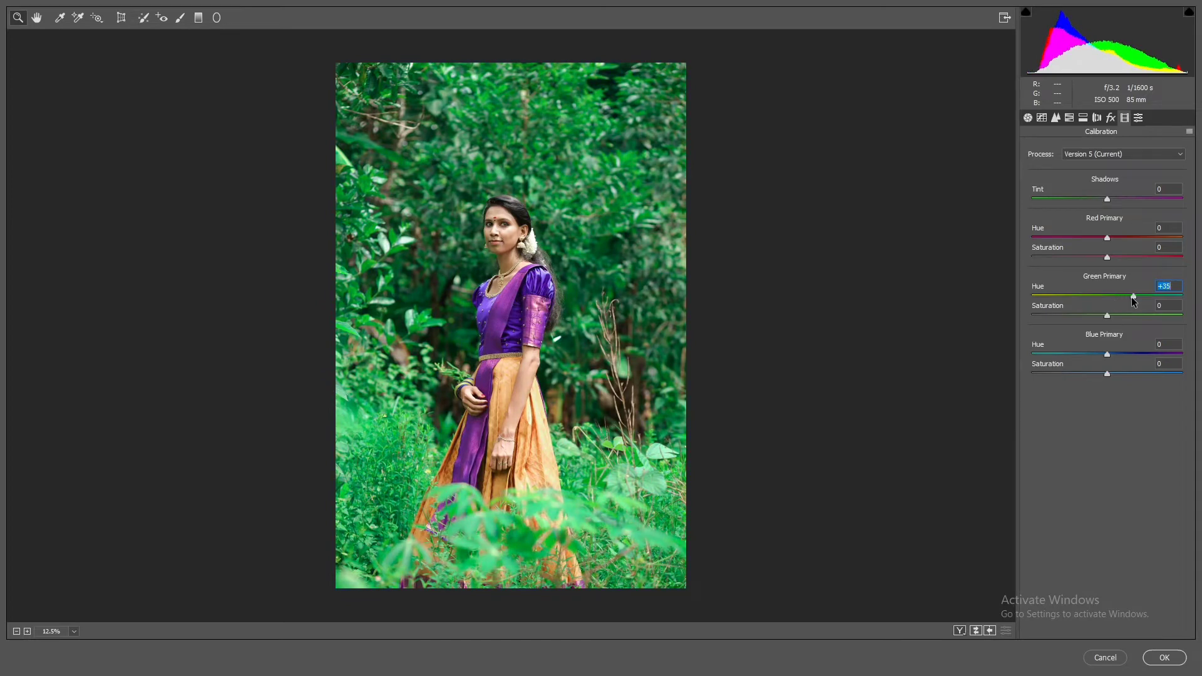
mouse_move(1109, 240)
mouse_down()
mouse_move(1095, 238)
mouse_move(1108, 243)
mouse_up()
mouse_move(1107, 351)
mouse_down()
mouse_move(1078, 355)
mouse_move(1120, 355)
mouse_move(1093, 362)
mouse_up()
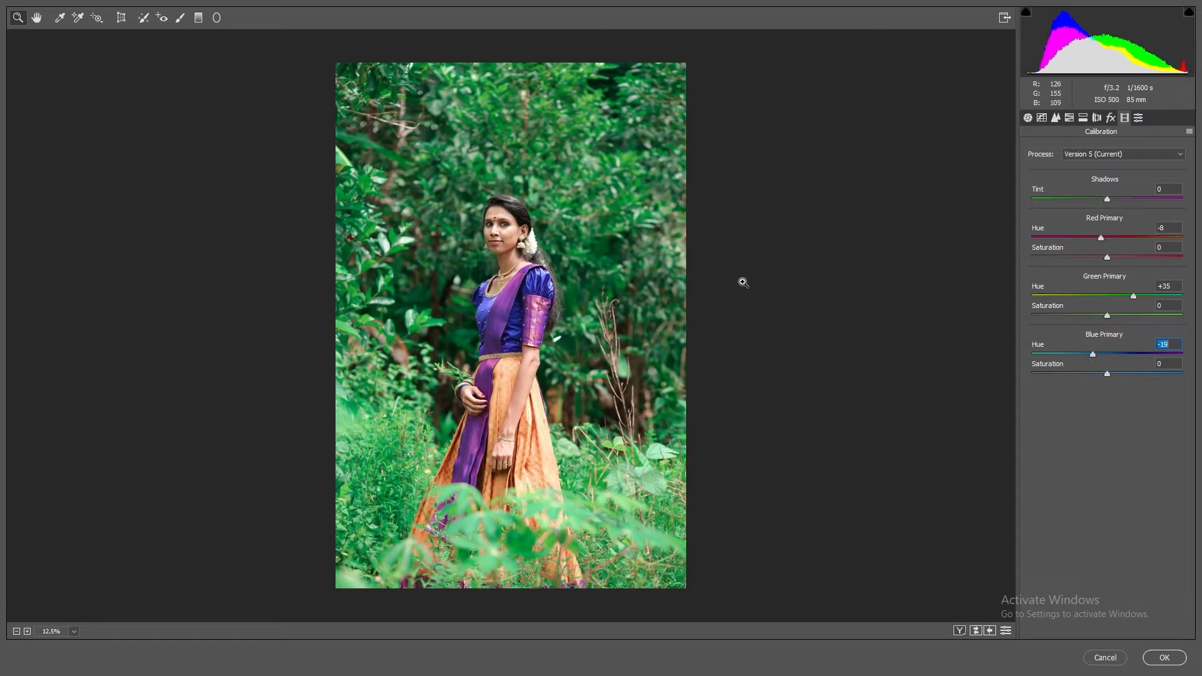
click(1100, 354)
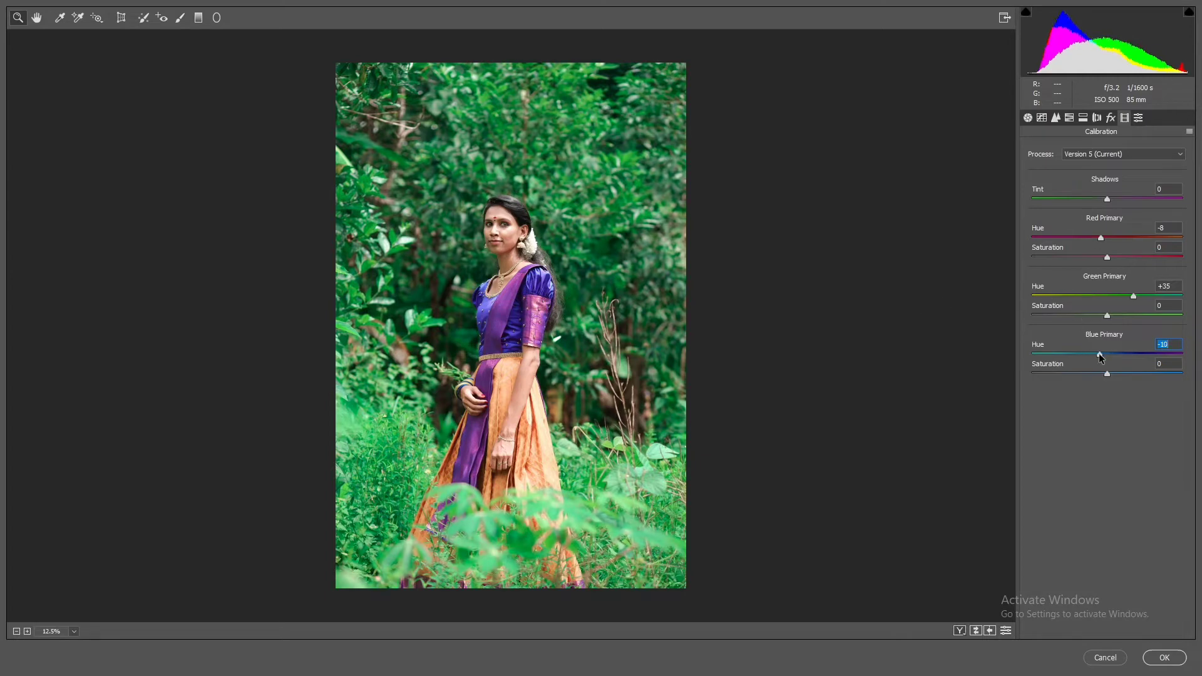
drag(1100, 355, 1104, 355)
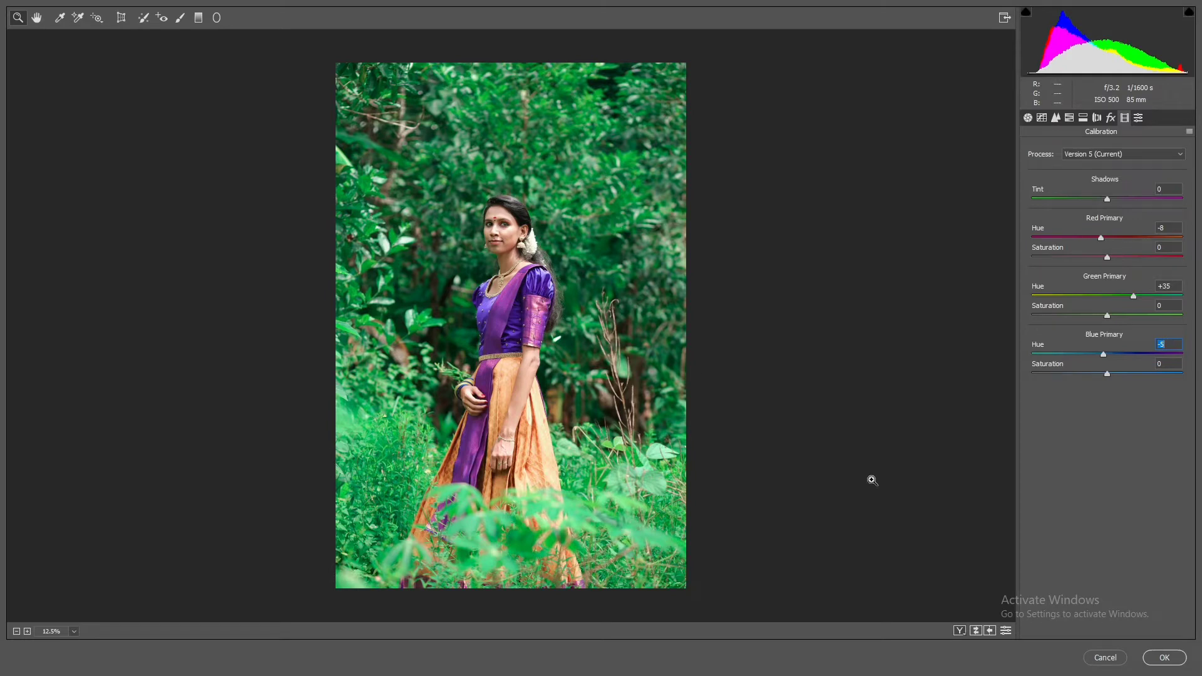
Review the HSL settings, apply the Camera Raw Filter to Layer 1, and duplicate the adjusted layer.
click(1069, 117)
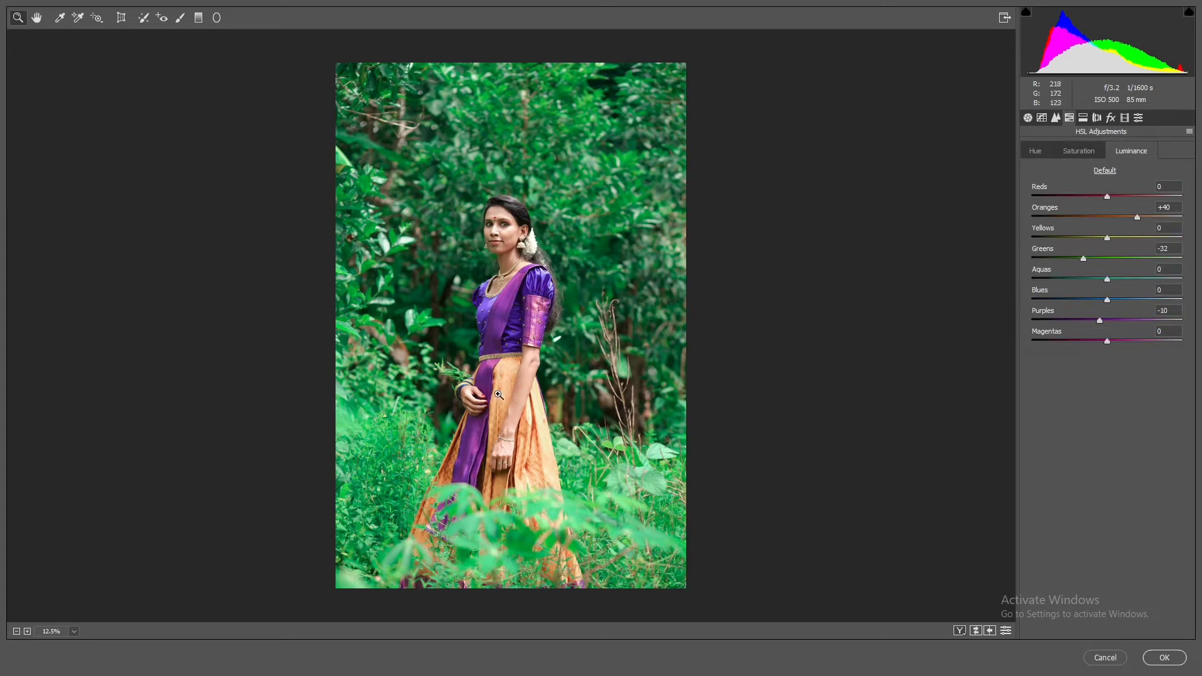
key(ctrl+alt+shift+s)
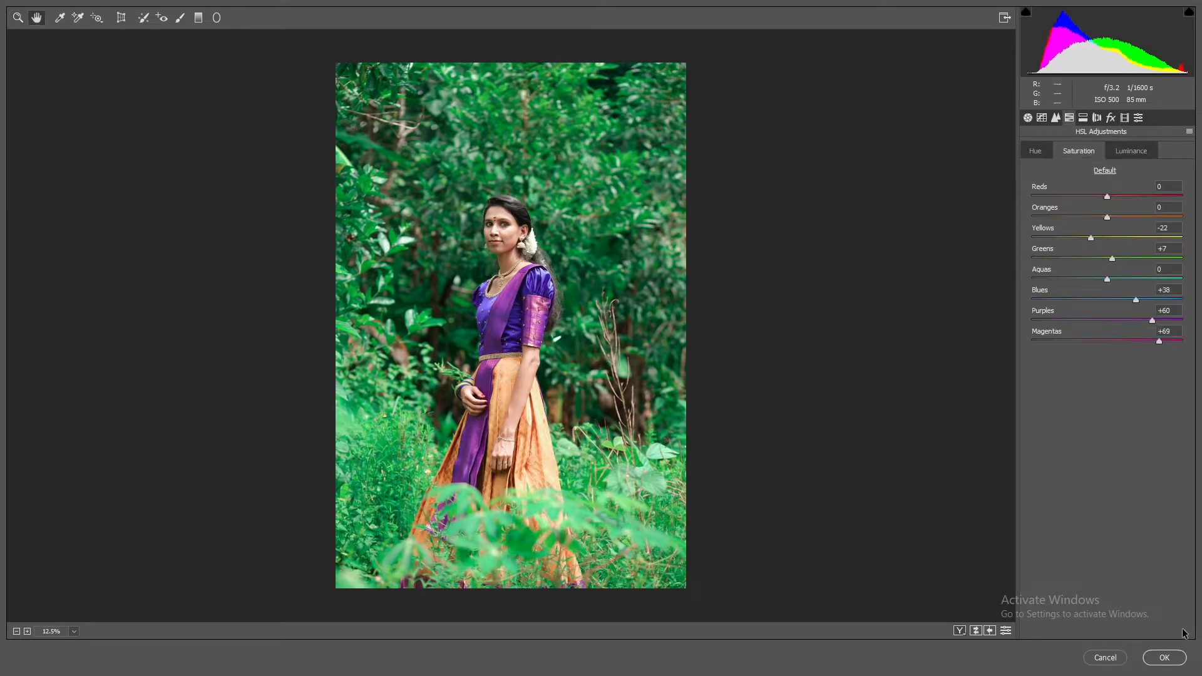
click(1166, 658)
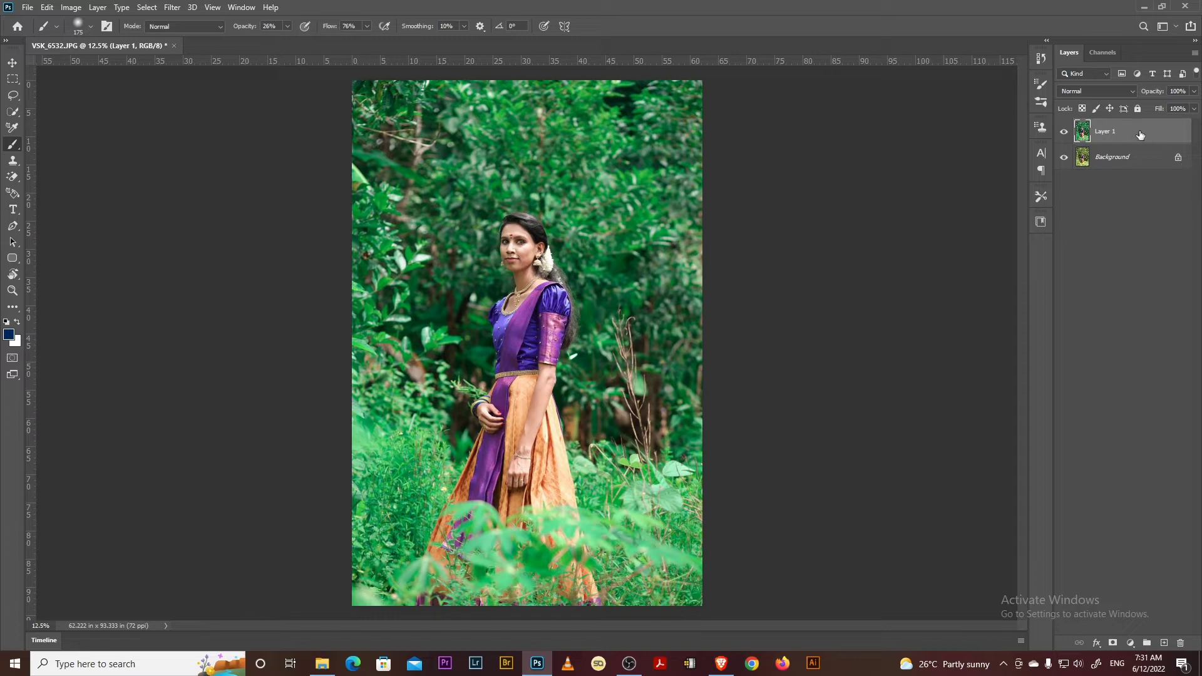
key(ctrl+j)
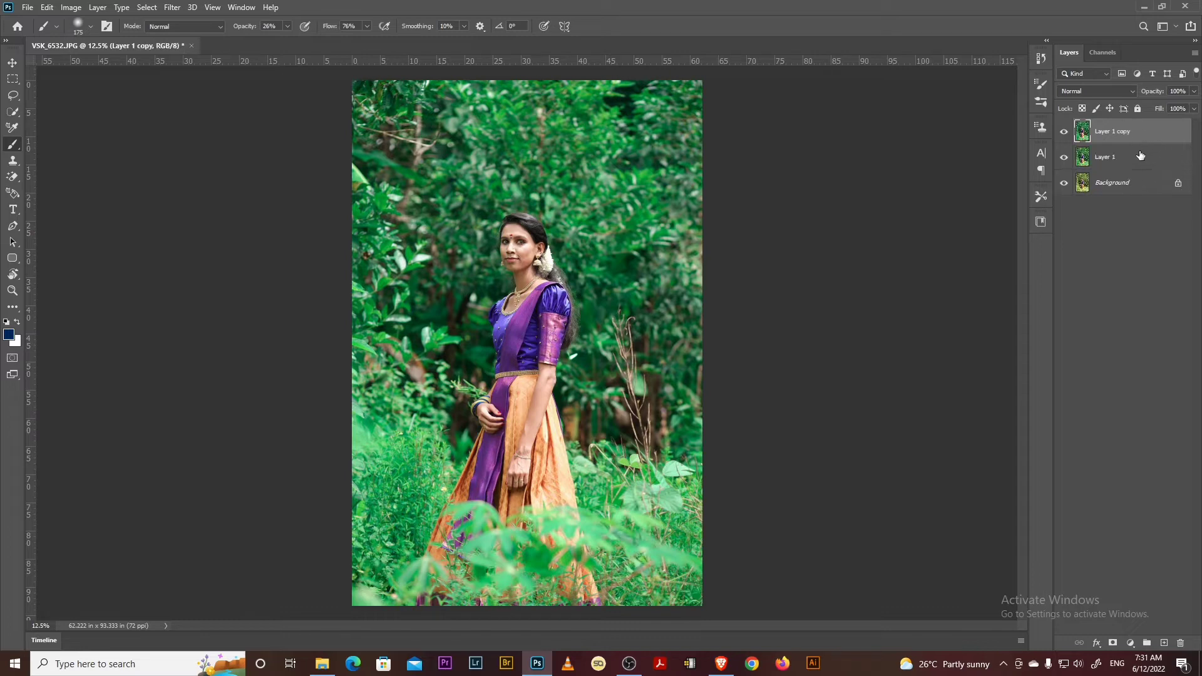
Start a Camera Raw Filter on Layer 1 copy, raise the Oranges saturation and set the Oranges luminance to -26.
click(171, 7)
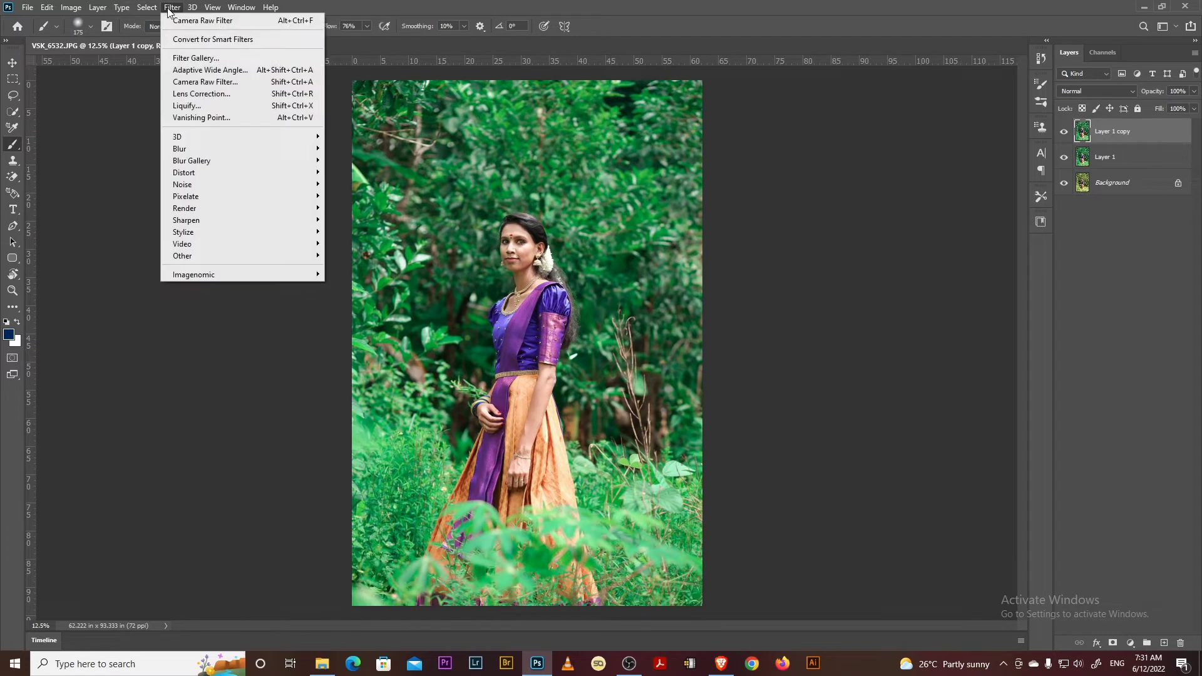
click(188, 82)
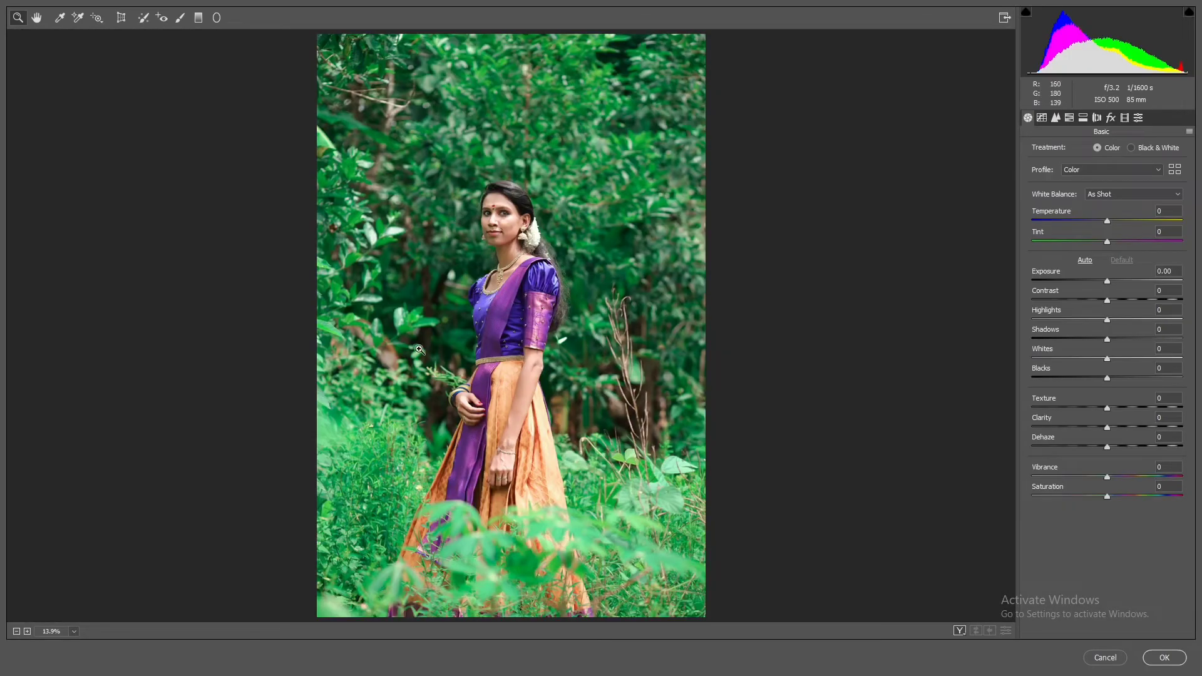
drag(419, 349, 587, 593)
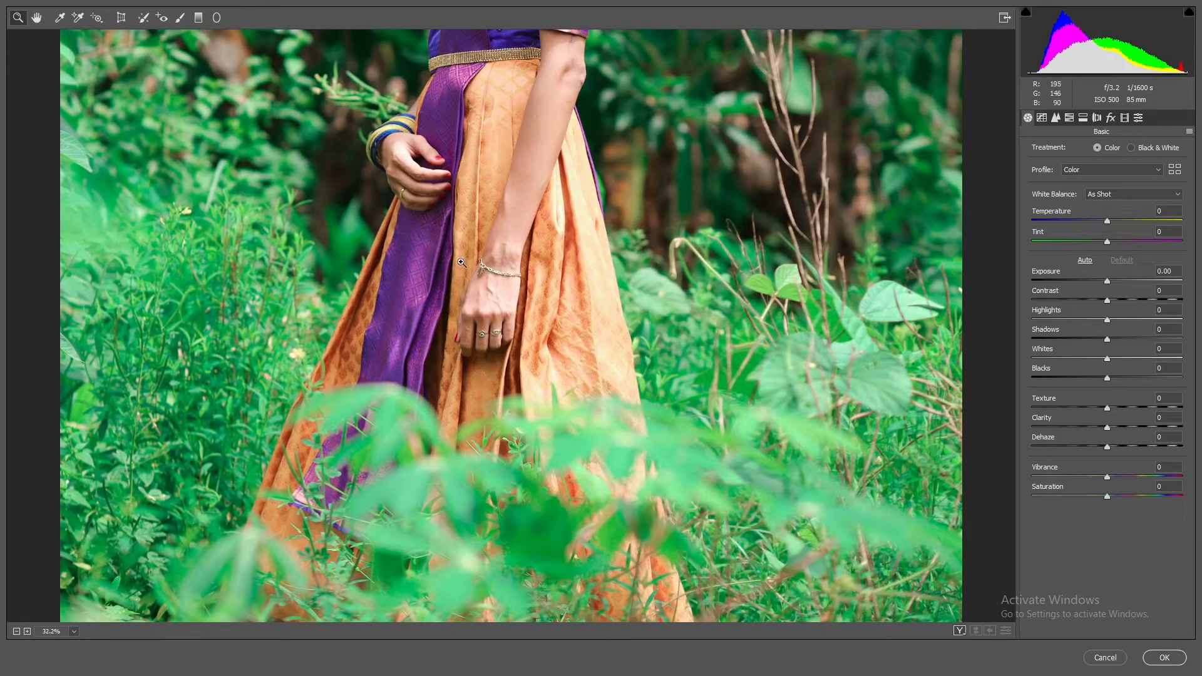
click(1070, 117)
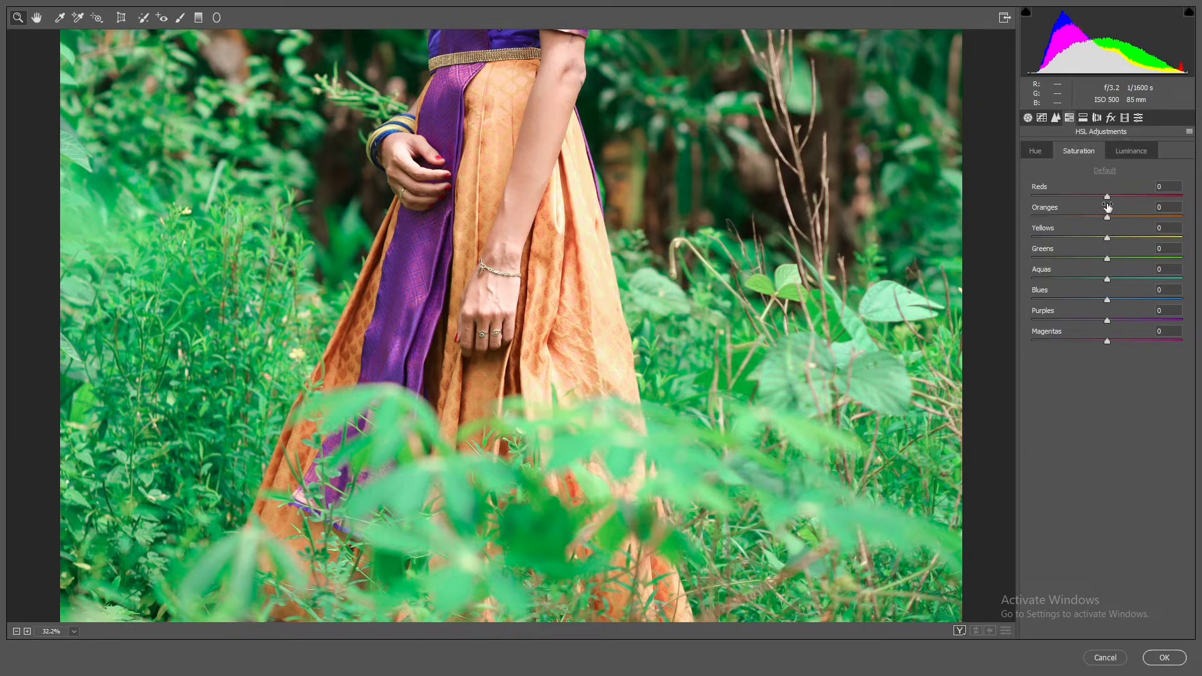
drag(1109, 219, 1141, 219)
click(1132, 151)
drag(1107, 218, 1088, 219)
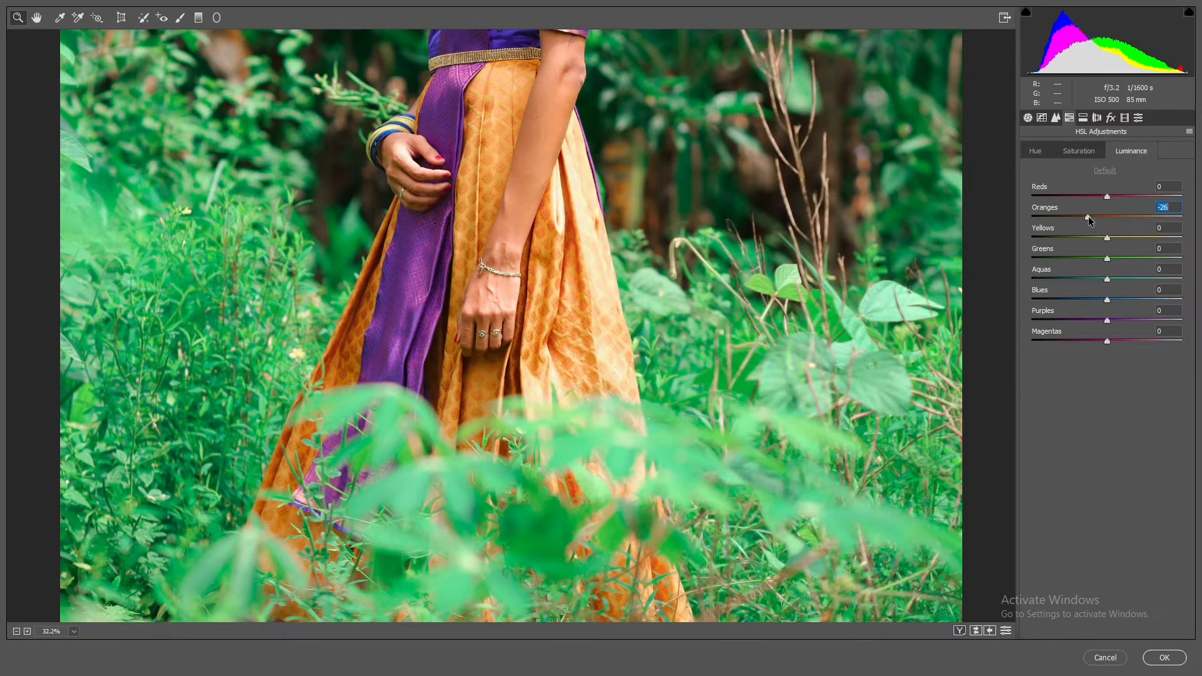
Set the Oranges hue to -3, shift the Yellows hue toward orange, and apply the filter to the layer.
click(1036, 151)
mouse_move(1105, 218)
mouse_down()
mouse_move(1090, 220)
mouse_move(1098, 228)
mouse_up()
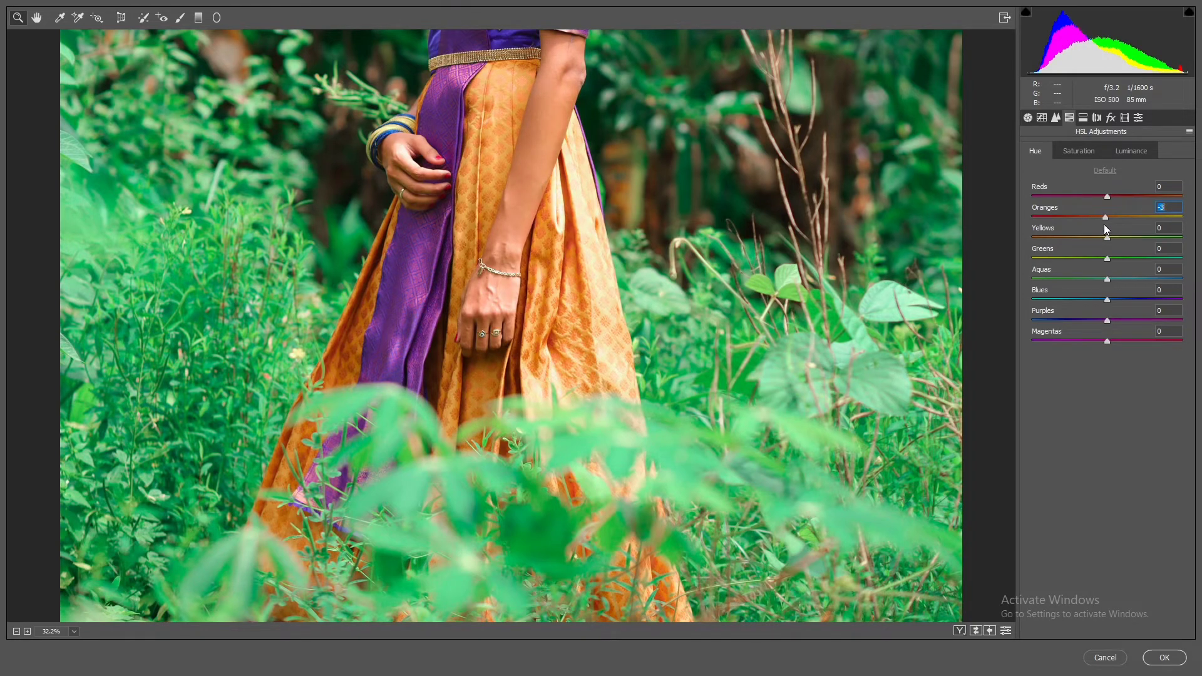
drag(1107, 238, 1081, 240)
click(1163, 659)
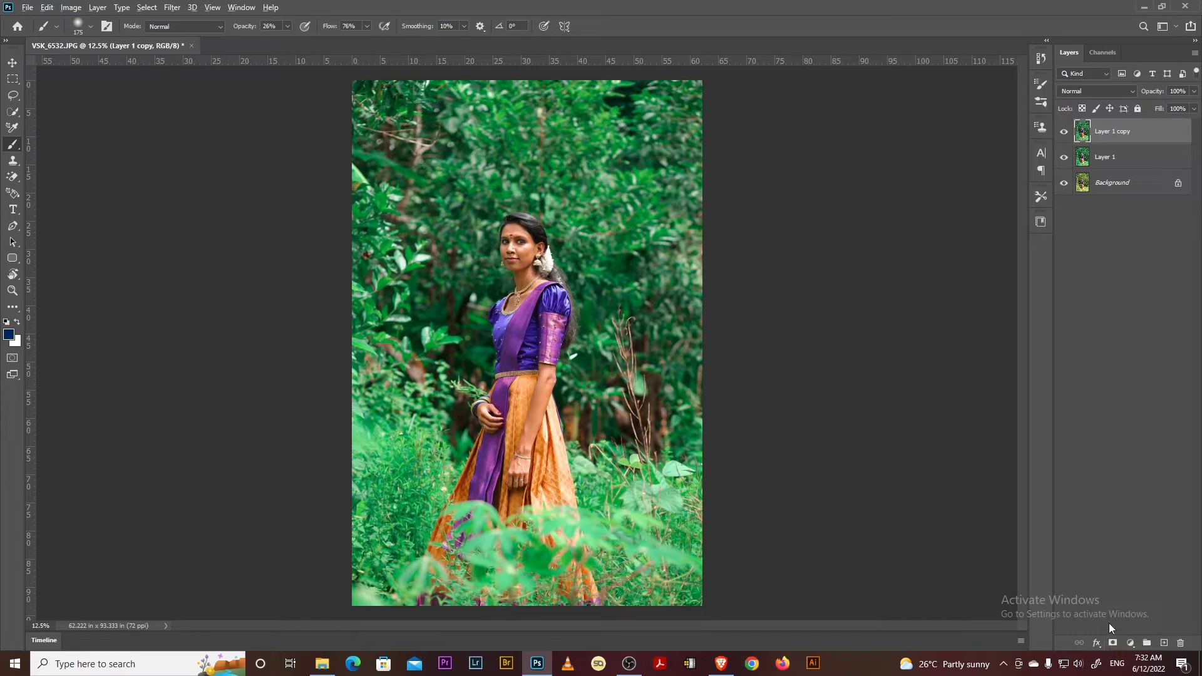
Add a black mask to Layer 1 copy and paint white at 31% brush opacity over the orange skirt below the belt.
alt+click(1112, 643)
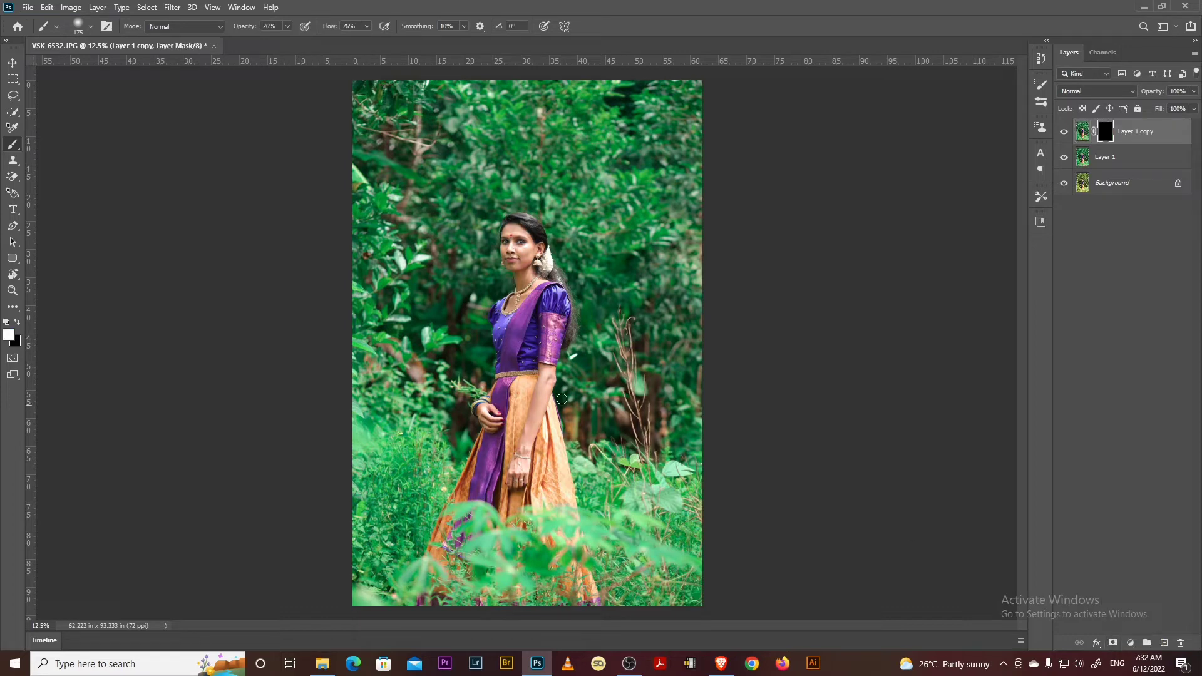
scroll(545, 417, up, 2)
scroll(545, 416, up, 2)
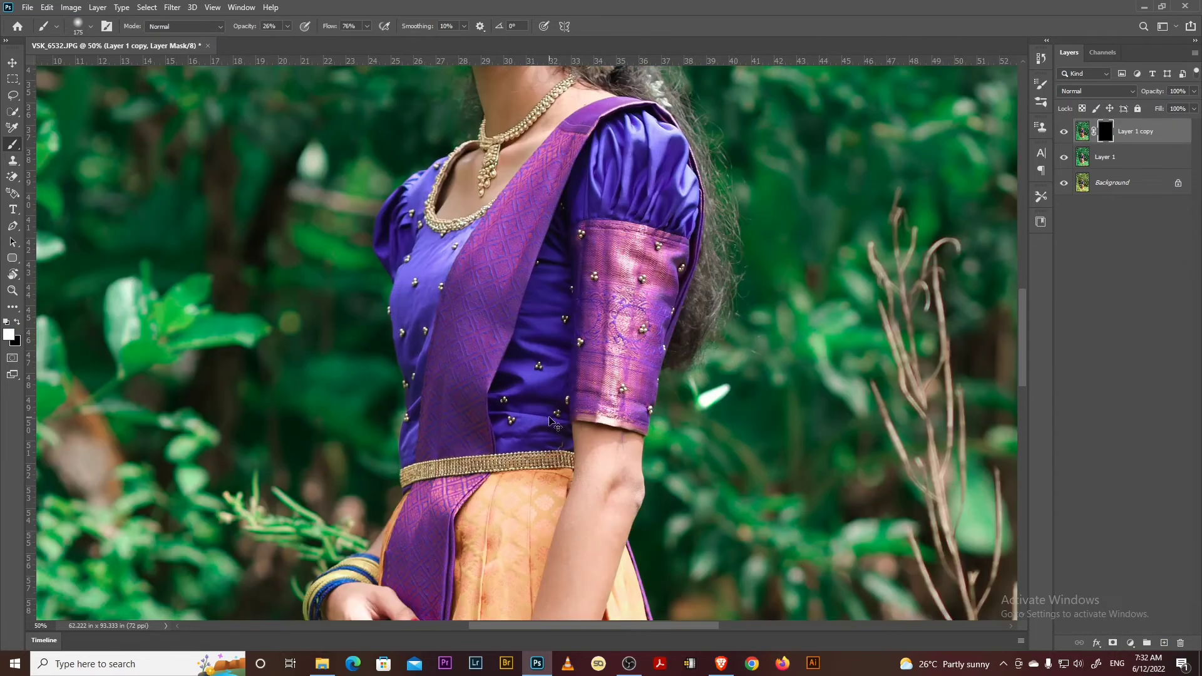
scroll(653, 406, down, 5)
drag(653, 405, 682, 404)
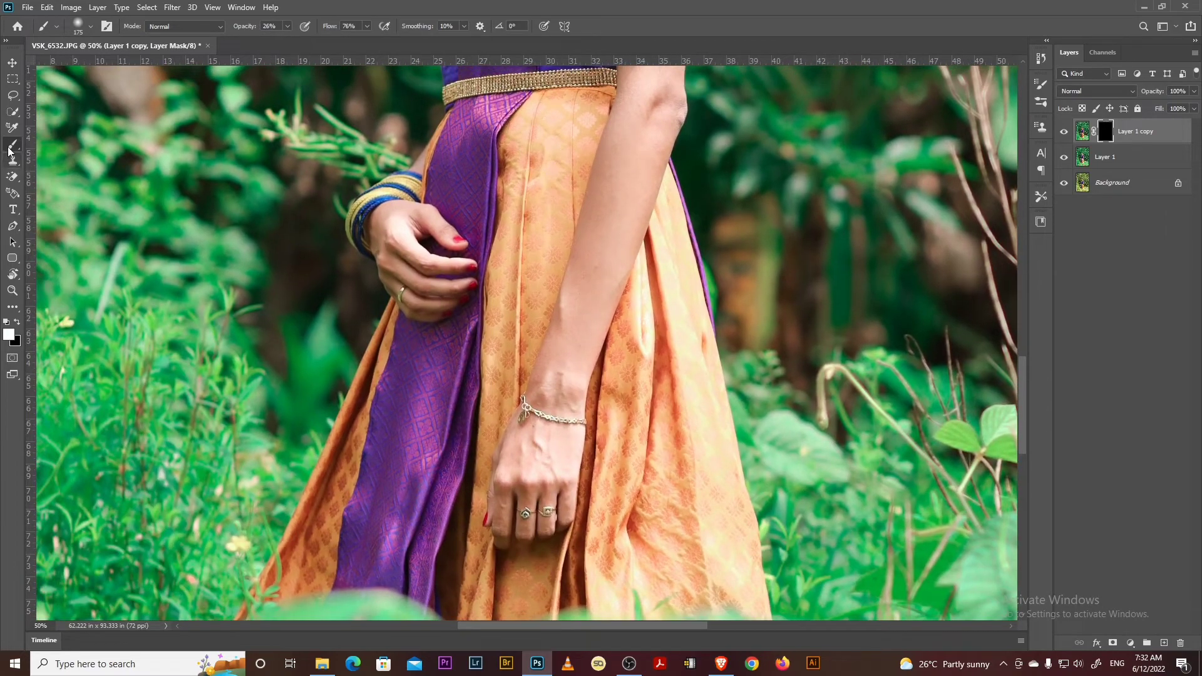
drag(287, 26, 291, 45)
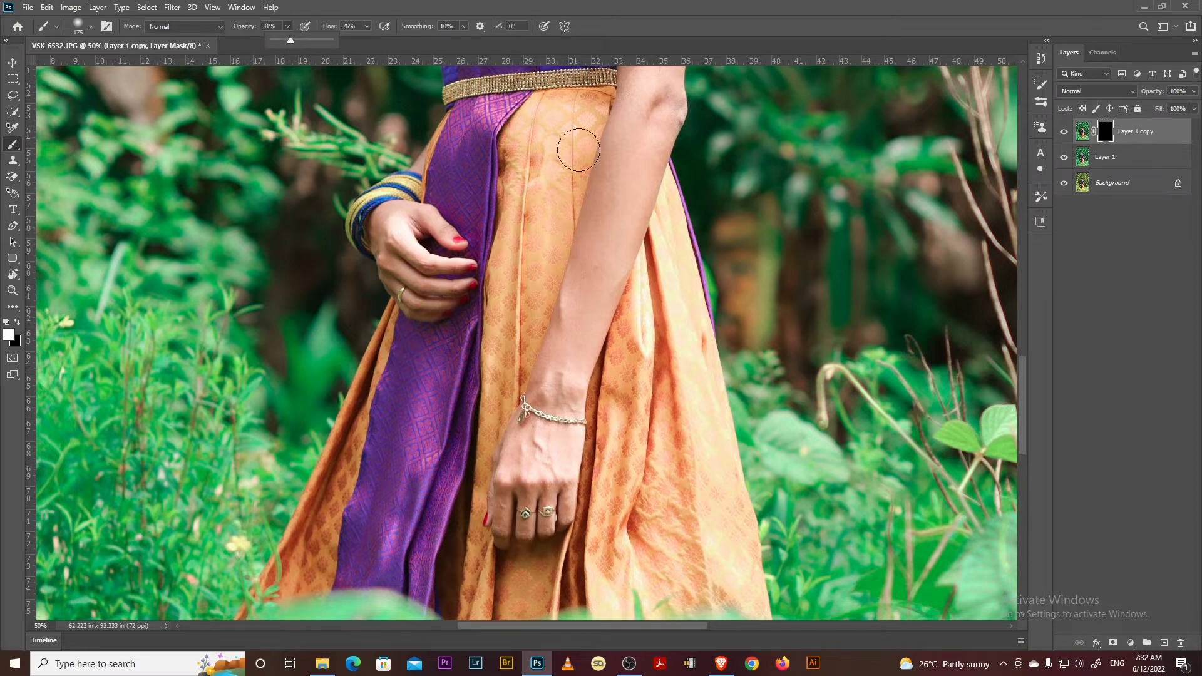
click(555, 125)
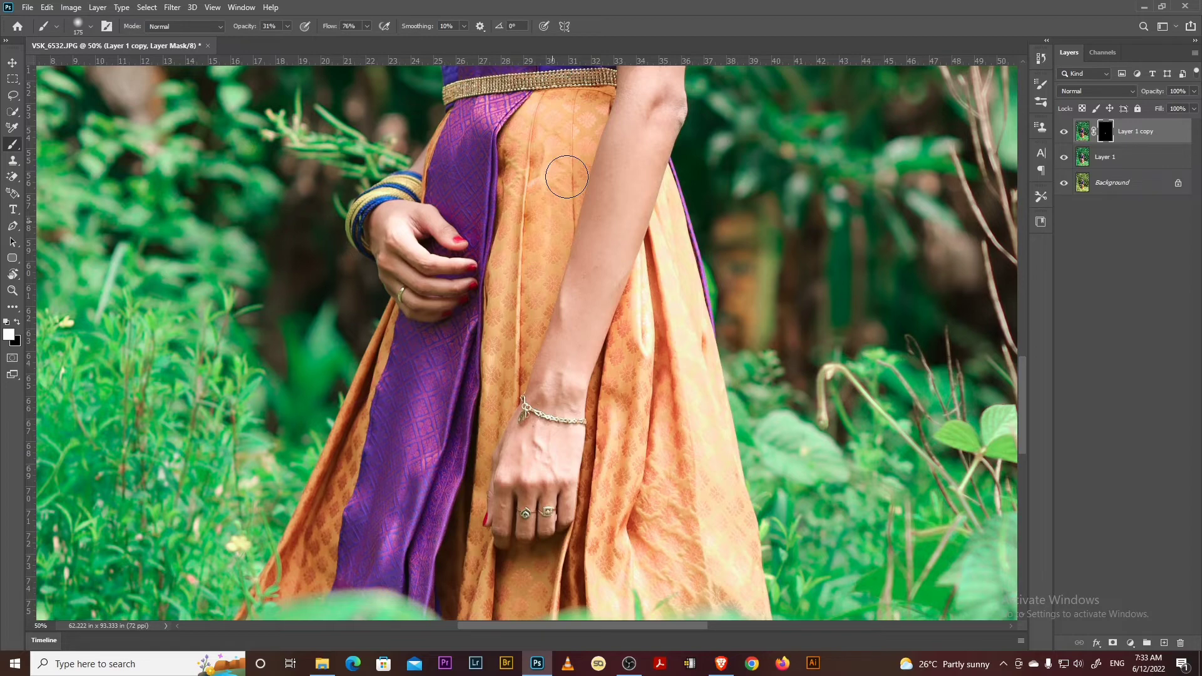
Paint the mask down the skirt's front panel around the lowered hand with a smaller brush of about 100 px.
key(bracketleft)
scroll(582, 194, down, 5)
scroll(603, 213, left, 1)
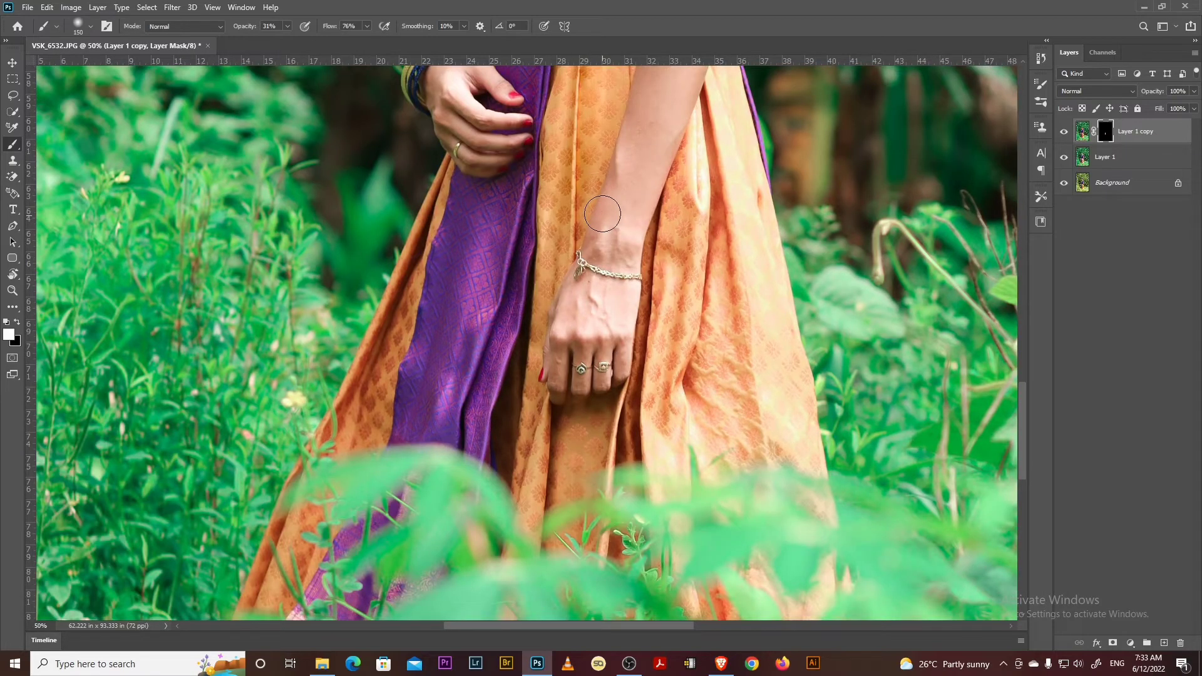
key(bracketleft)
key(bracketleft)
key(bracketleft)
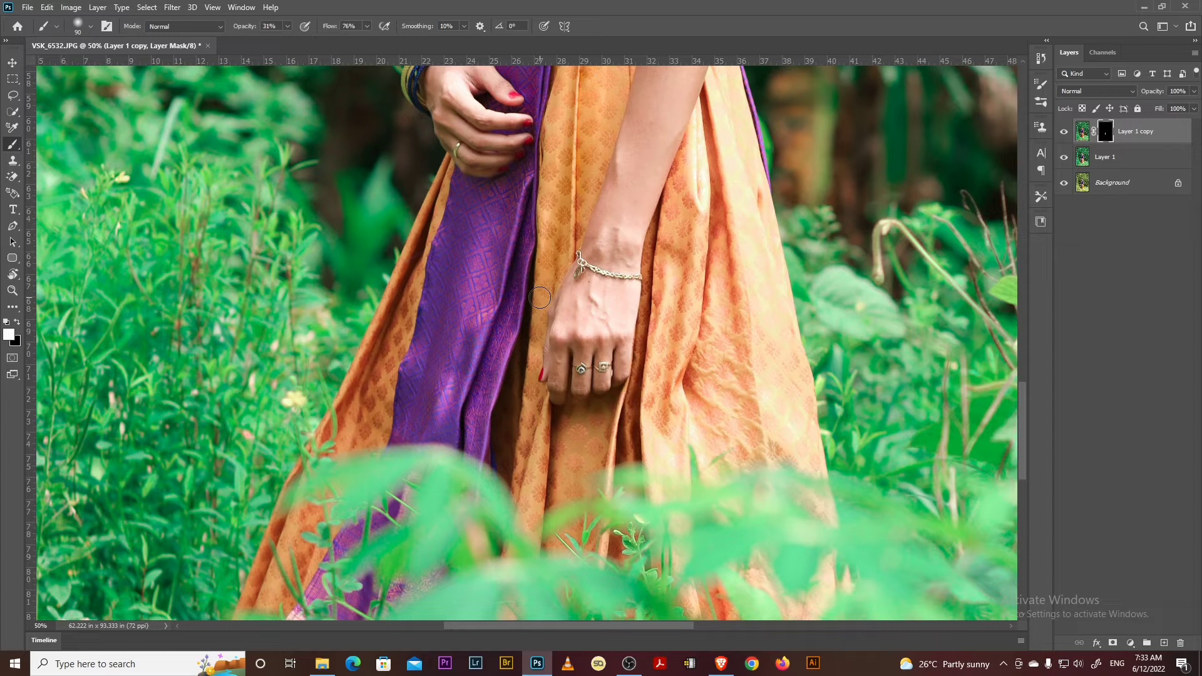
key(bracketright)
drag(529, 463, 529, 511)
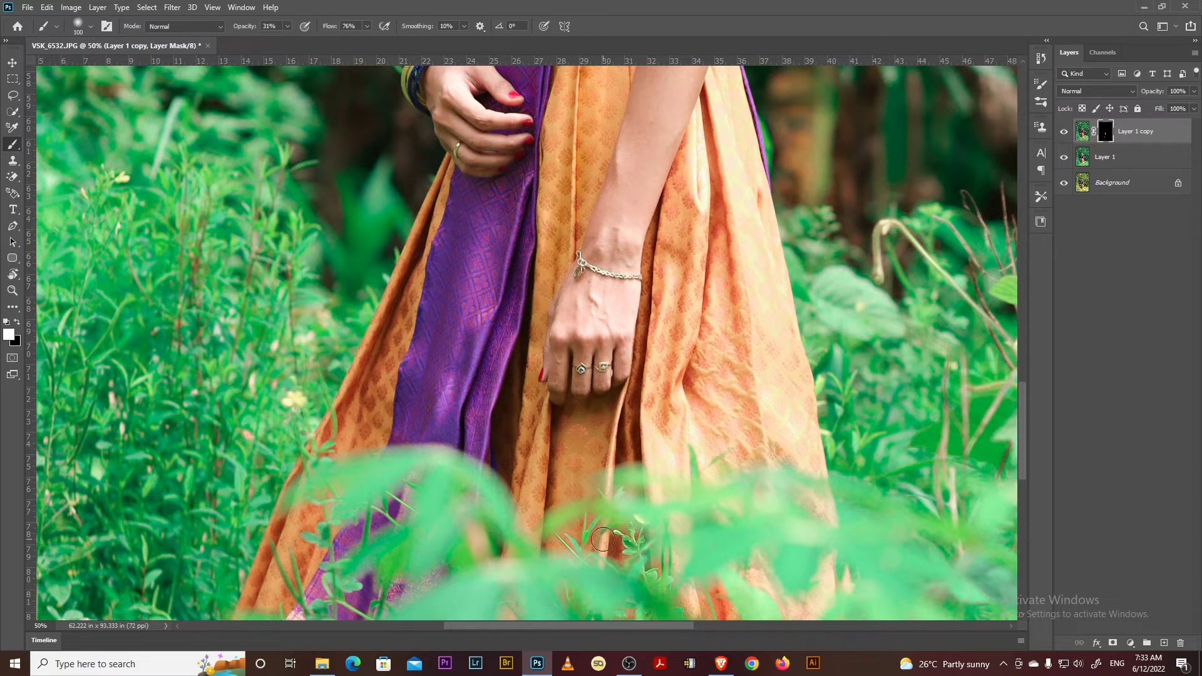
Reveal the richer orange on the wide skirt folds right of the lowered hand with a 250 px brush.
drag(698, 425, 598, 506)
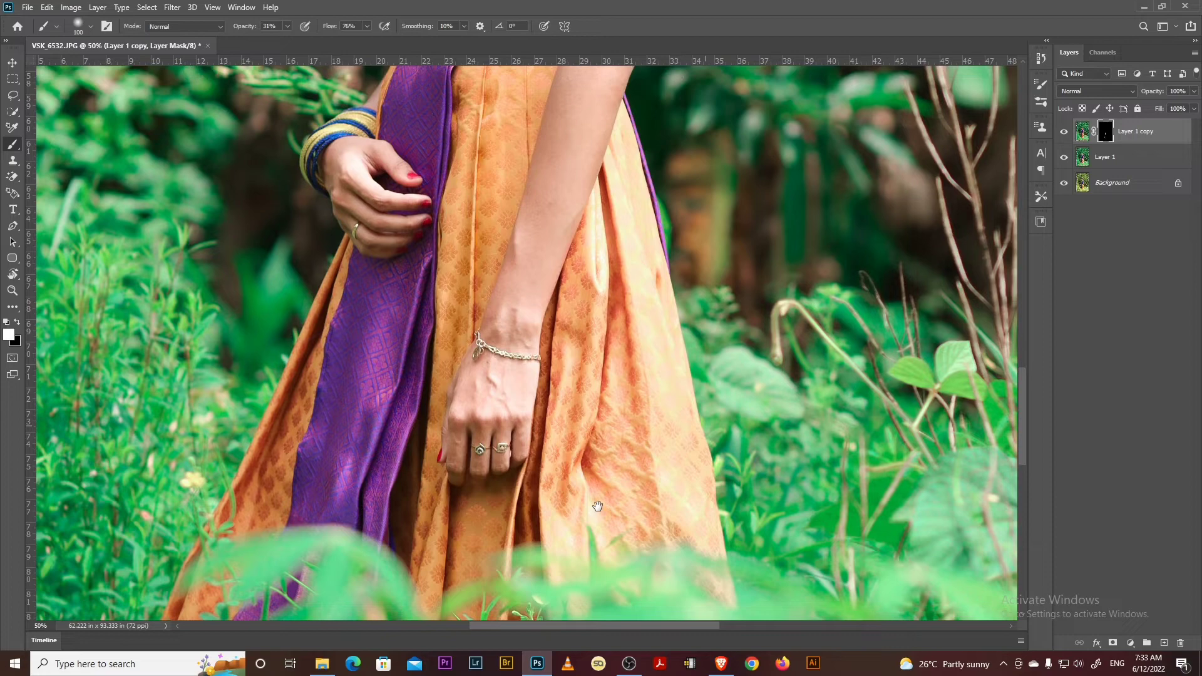
drag(598, 506, 583, 504)
key(bracketright)
key(bracketright)
key(bracketright)
key(bracketright)
key(bracketright)
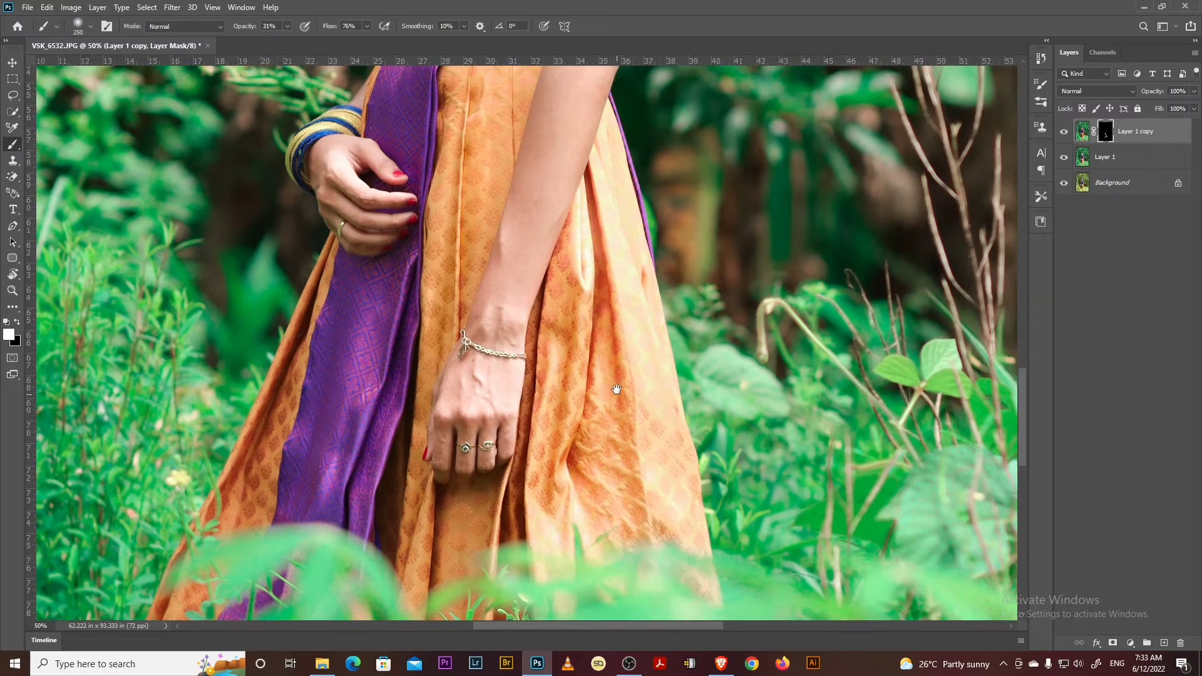
Paint the mask over the upper skirt folds behind the forearm, adjusting the brush size down to 125 px.
drag(617, 389, 633, 540)
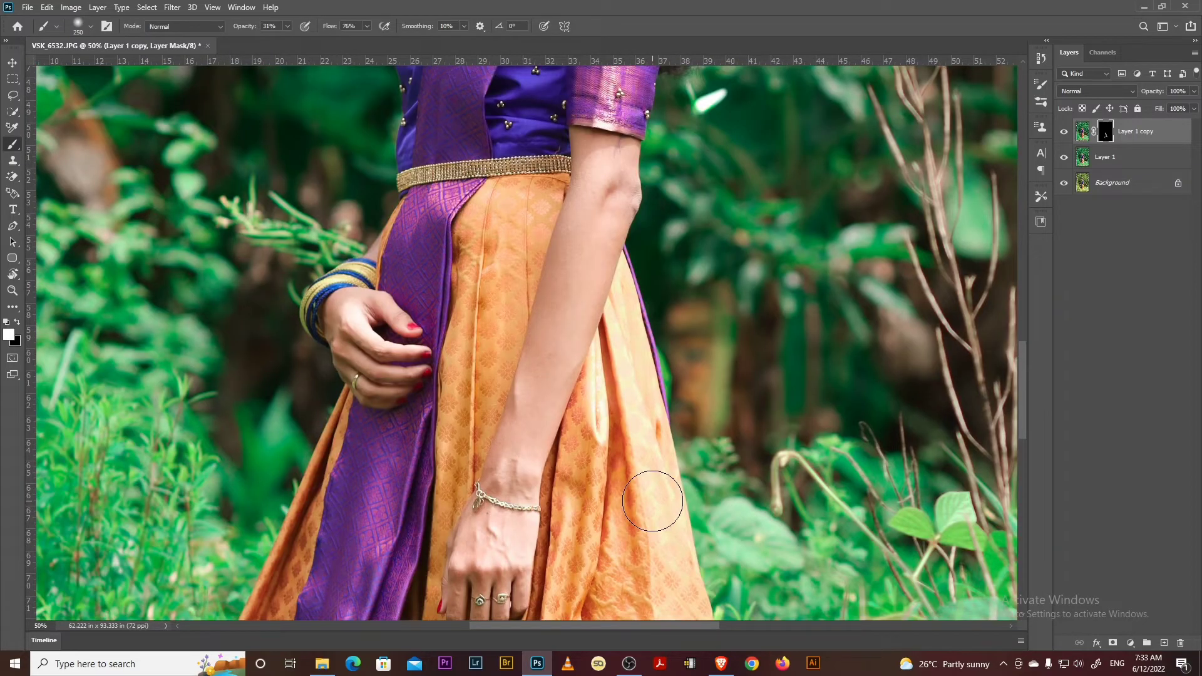
key(bracketleft)
key(bracketleft)
key(bracketleft)
key(bracketleft)
key(bracketleft)
key(bracketleft)
key(bracketleft)
key(bracketleft)
key(bracketleft)
key(bracketleft)
key(bracketright)
key(bracketright)
key(bracketright)
key(bracketright)
key(bracketright)
key(bracketright)
Paint the mask over the skirt's lower centre and left edge down to the hem with an 80 to 100 px brush.
drag(449, 451, 556, 254)
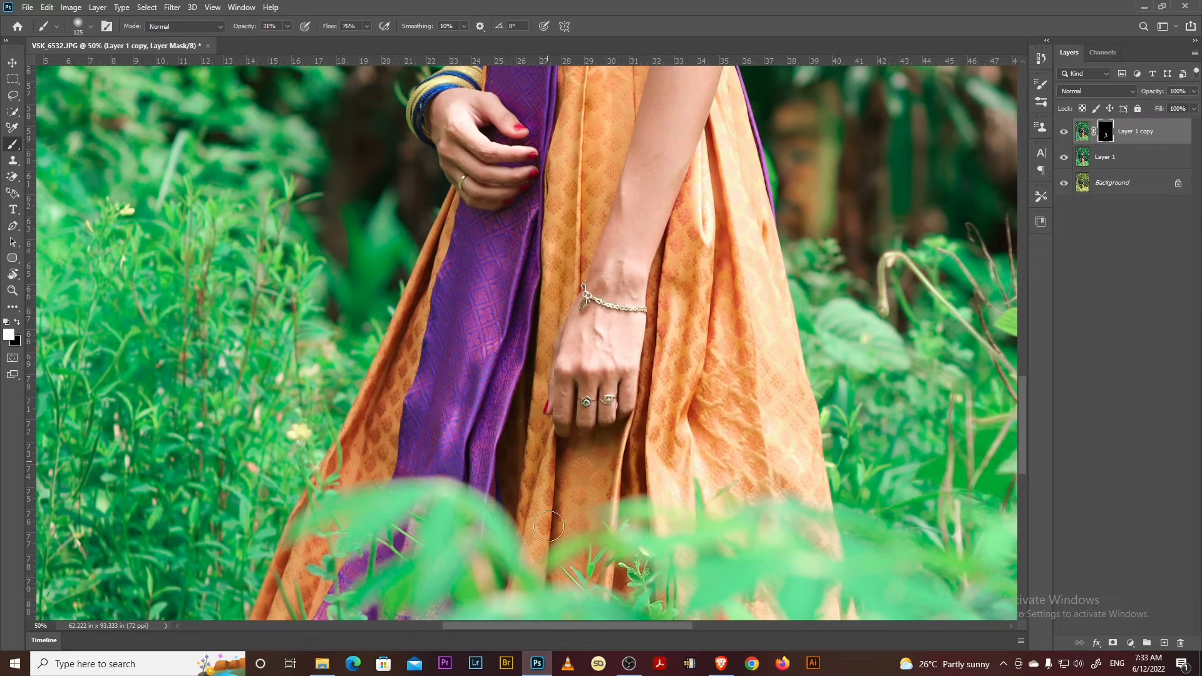
key(bracketleft)
key(bracketleft)
key(bracketleft)
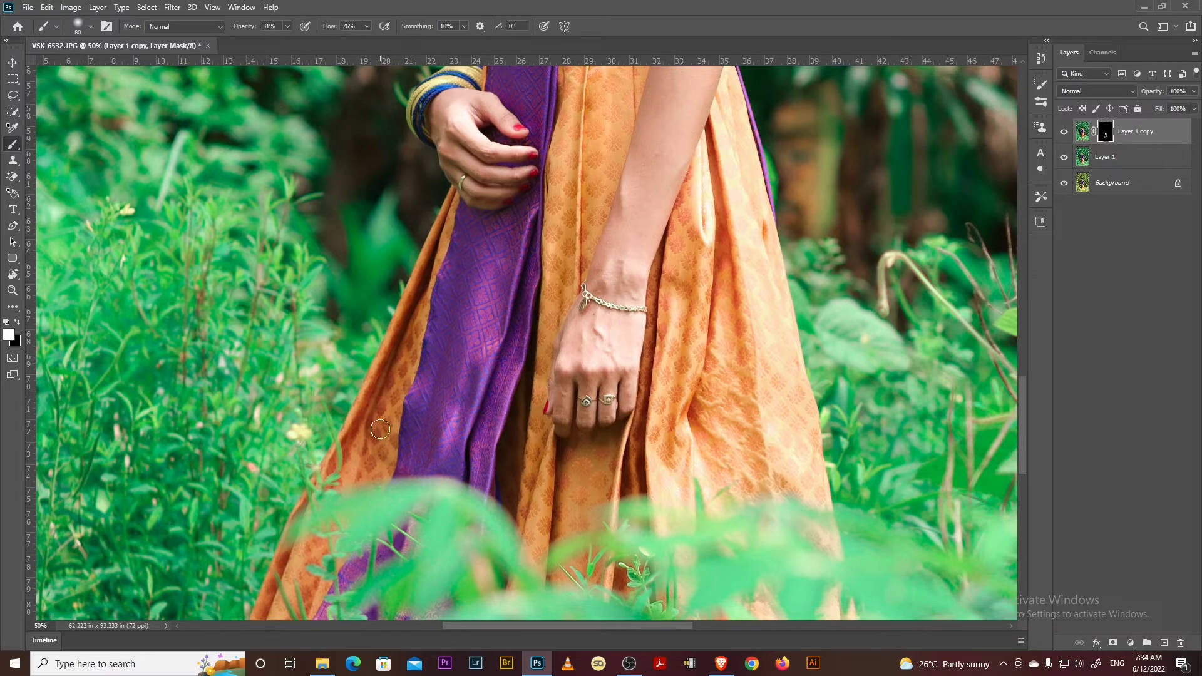
key(bracketright)
key(bracketright)
scroll(303, 520, down, 2)
scroll(303, 520, left, 1)
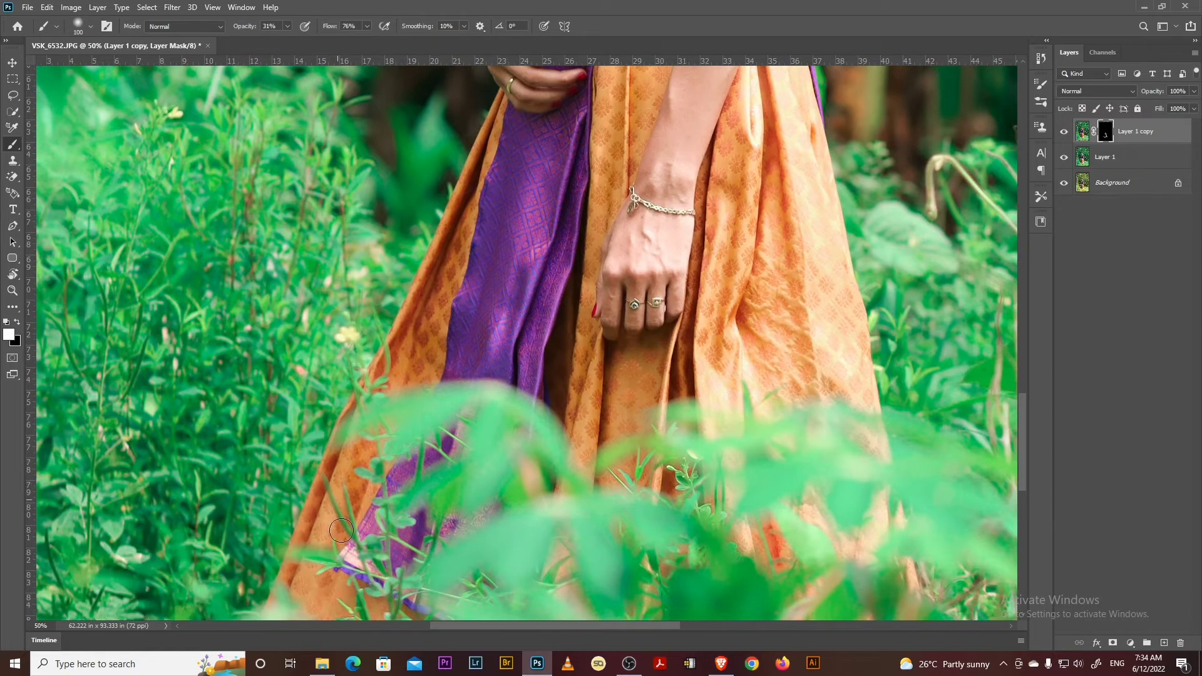
scroll(342, 535, down, 3)
scroll(341, 536, left, 1)
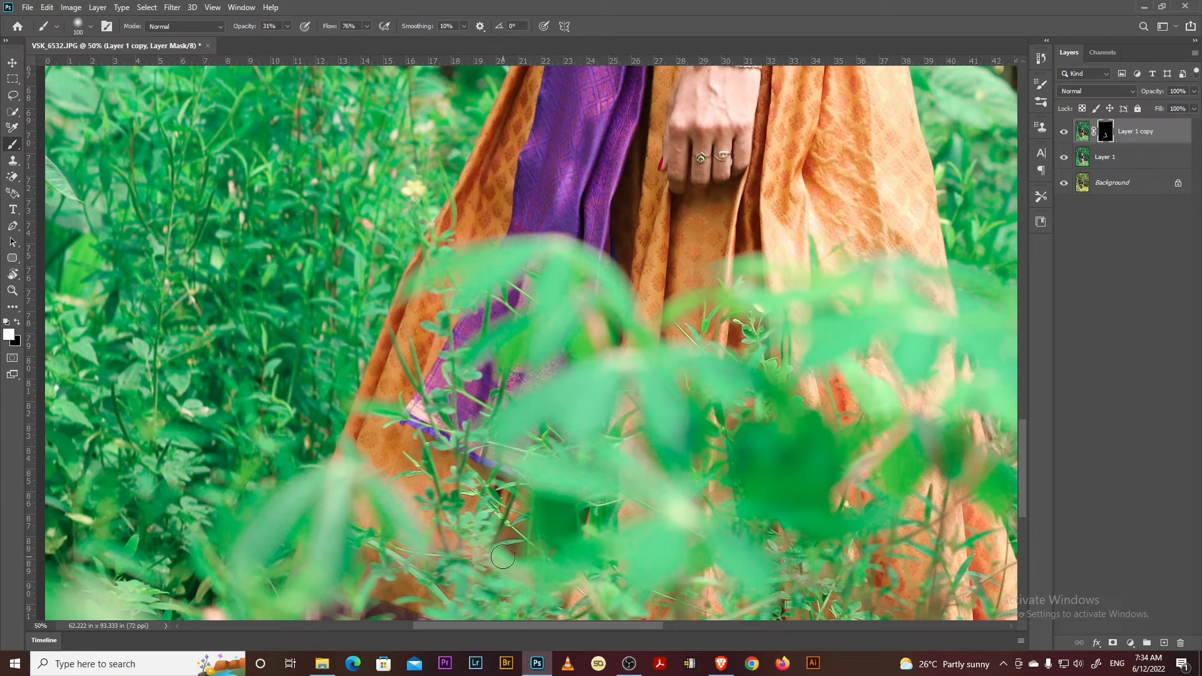
Compare the whole photo with and without the masked Layer 1 copy to check the skirt colour.
key(ctrl+minus)
key(ctrl+minus)
key(ctrl+minus)
key(ctrl+minus)
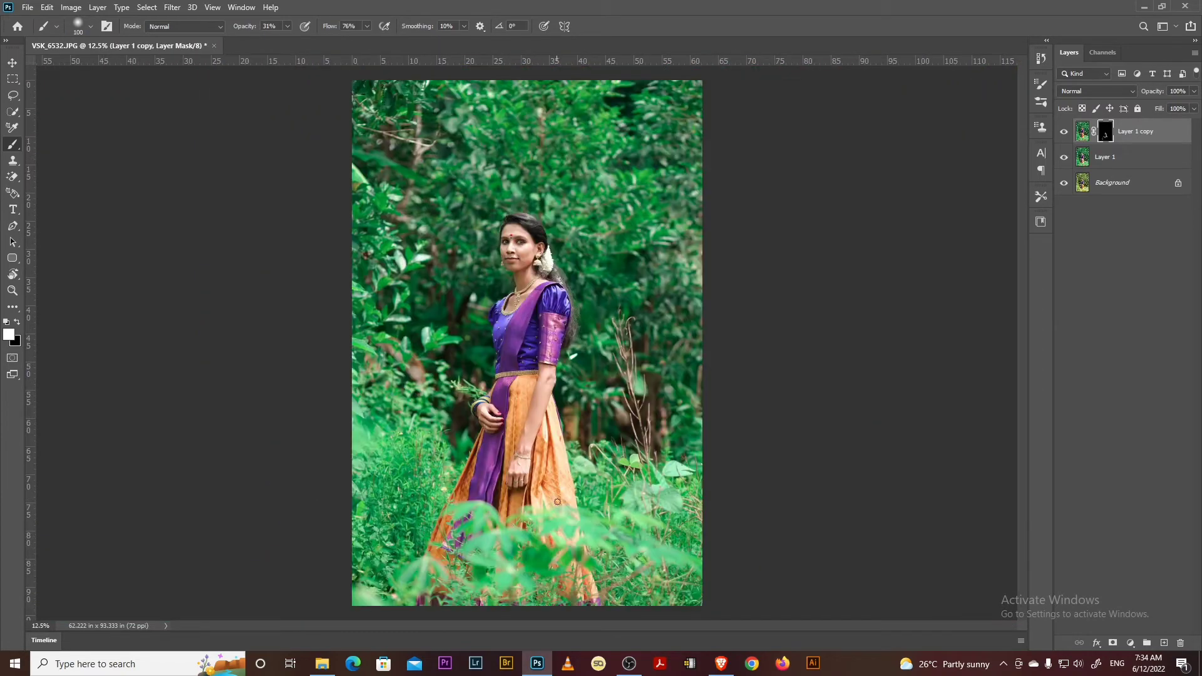
click(1066, 133)
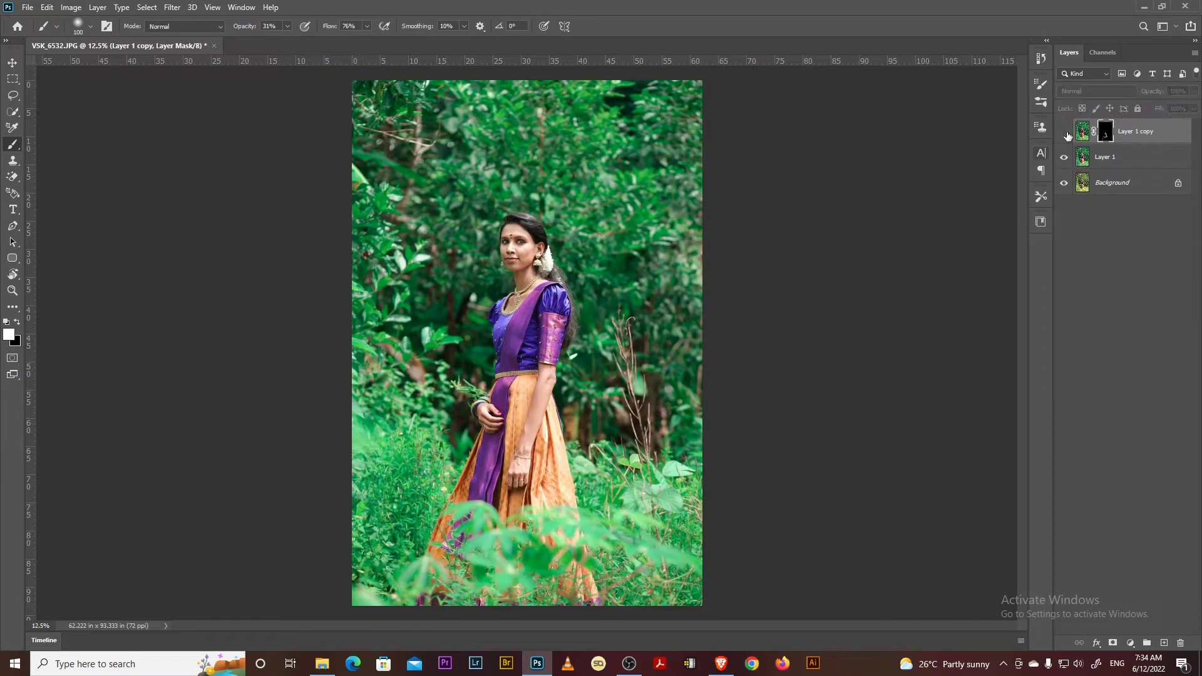
click(1066, 133)
click(1066, 133)
click(1065, 133)
click(1065, 133)
click(1066, 133)
click(1066, 132)
click(1066, 133)
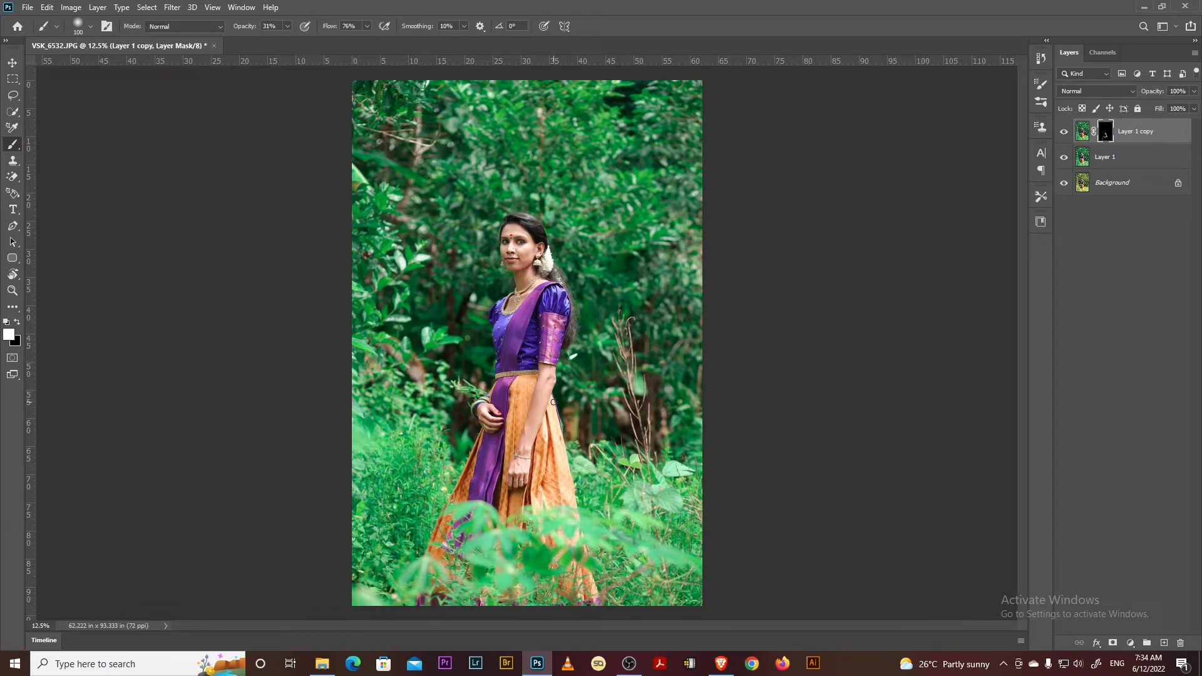
Examine the face and upper body up close, and check the whole photo again.
ctrl+click(1131, 159)
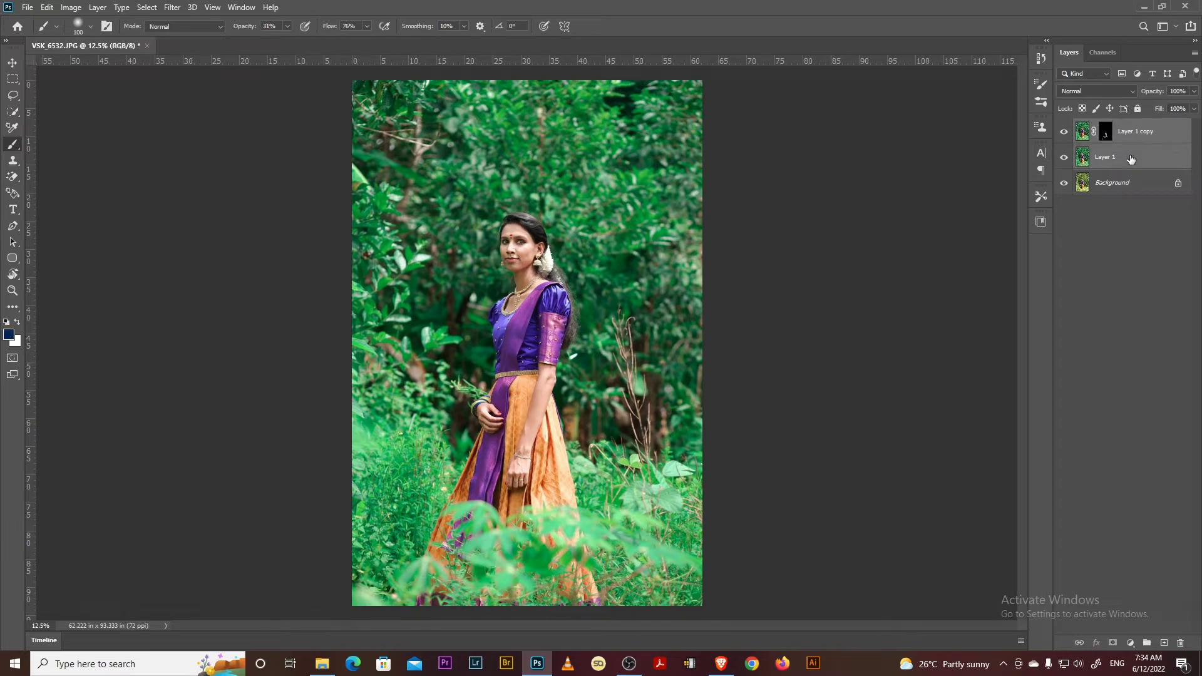
click(1116, 258)
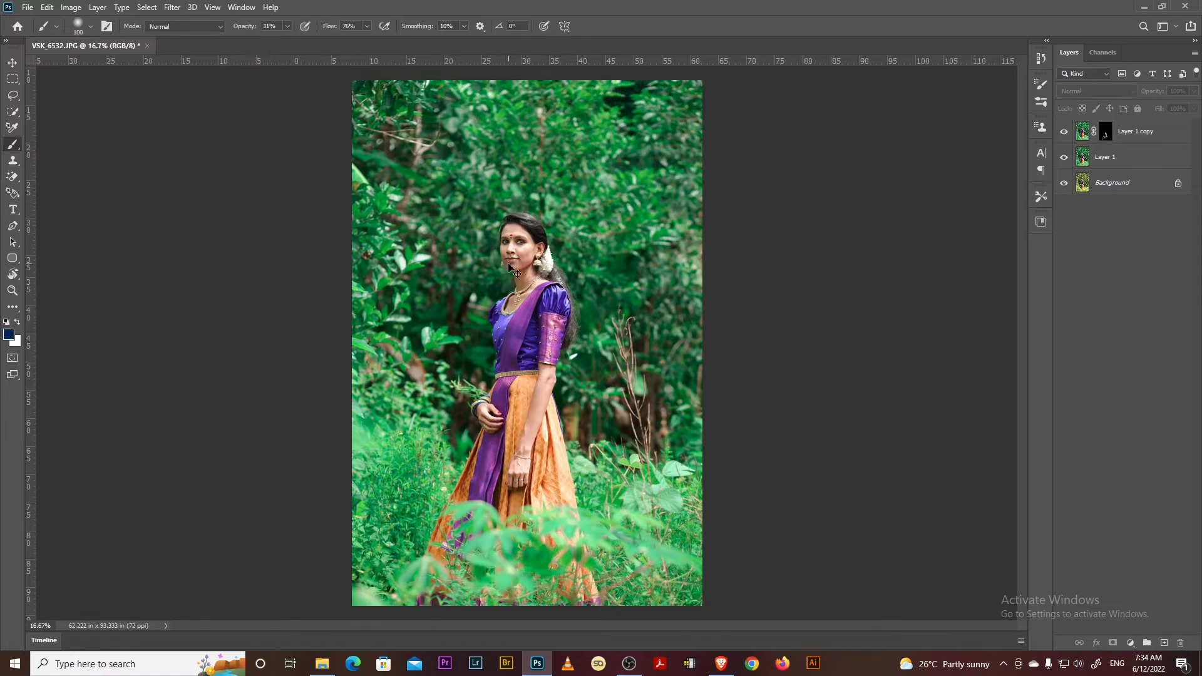
key(ctrl+plus)
key(ctrl+plus)
key(ctrl+plus)
key(ctrl+plus)
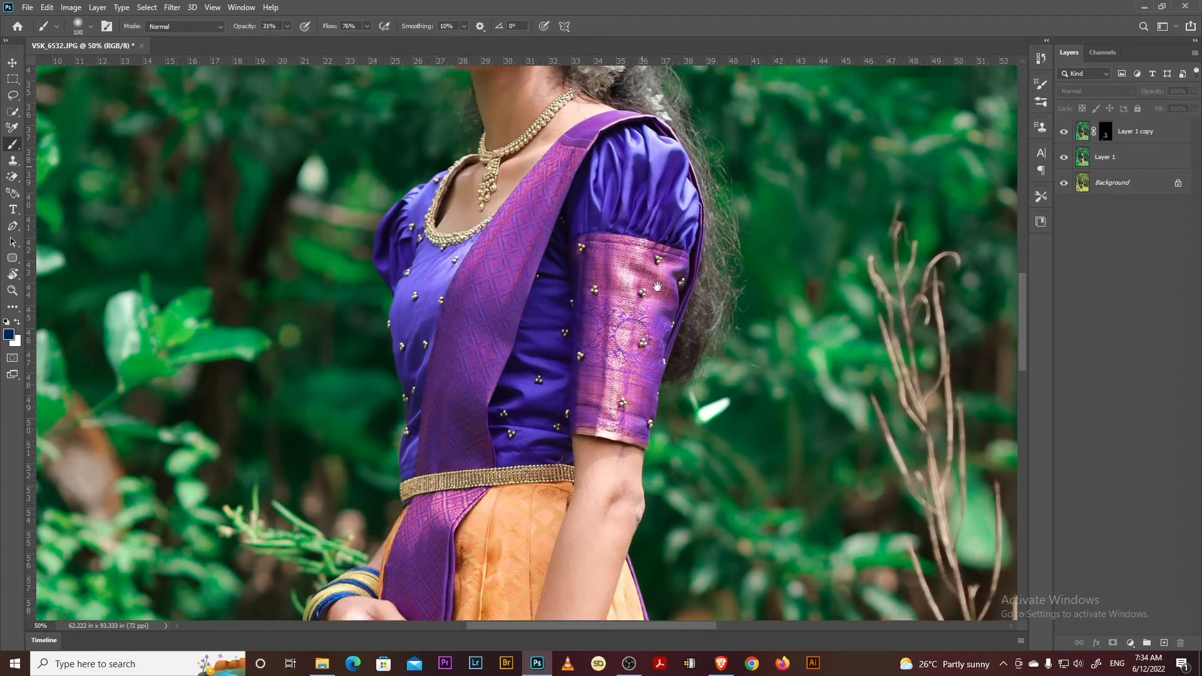
drag(673, 219, 675, 501)
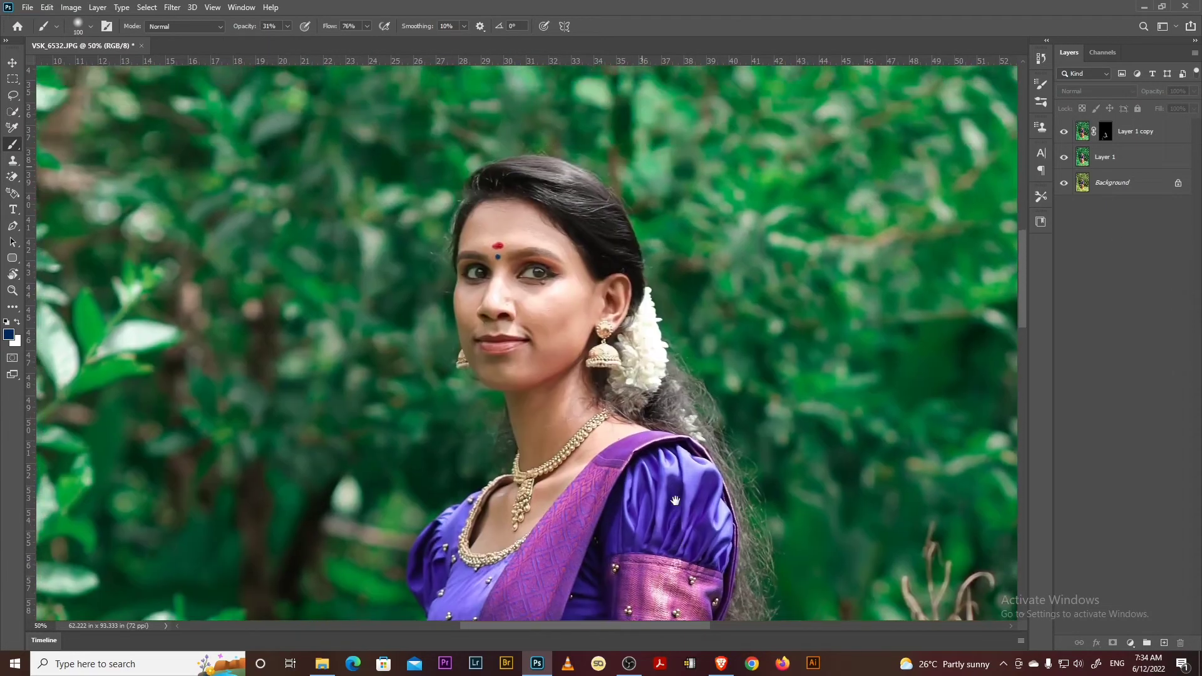
click(531, 327)
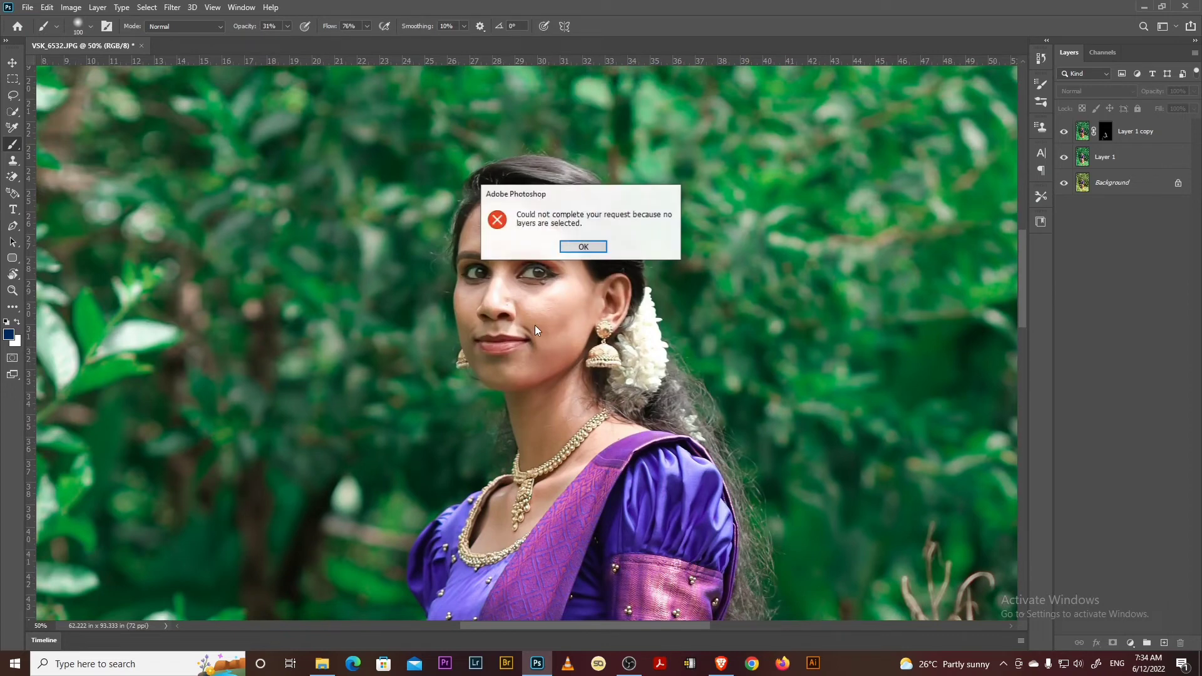
click(582, 247)
key(v)
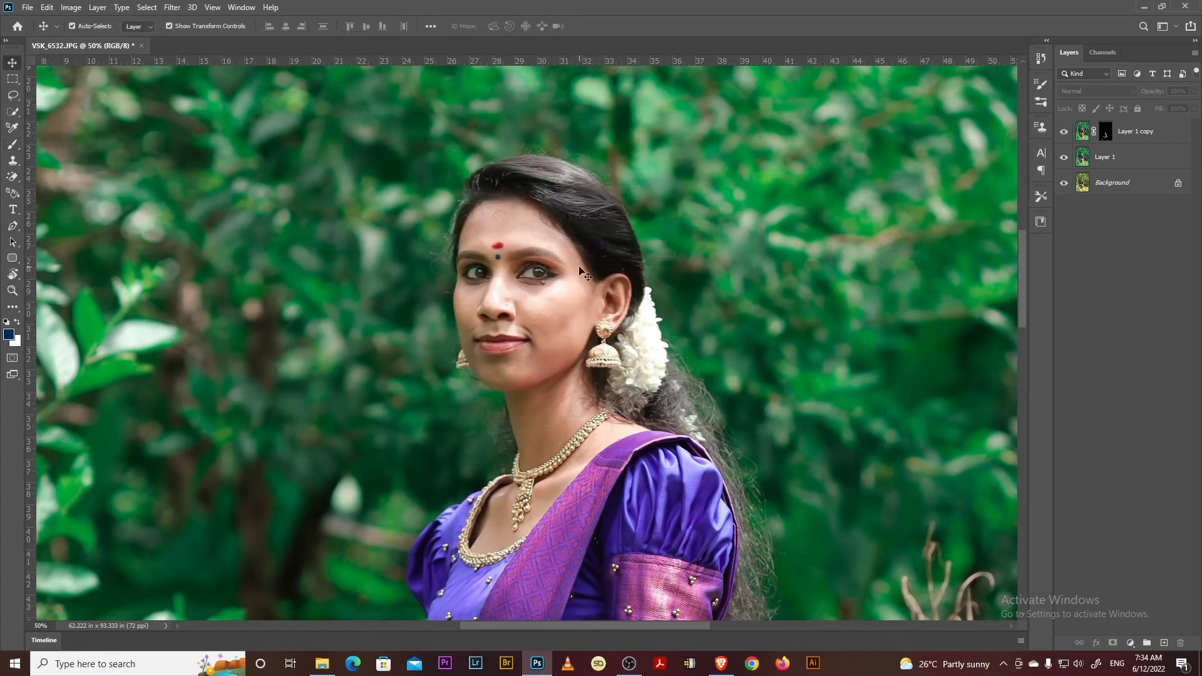
key(ctrl+minus)
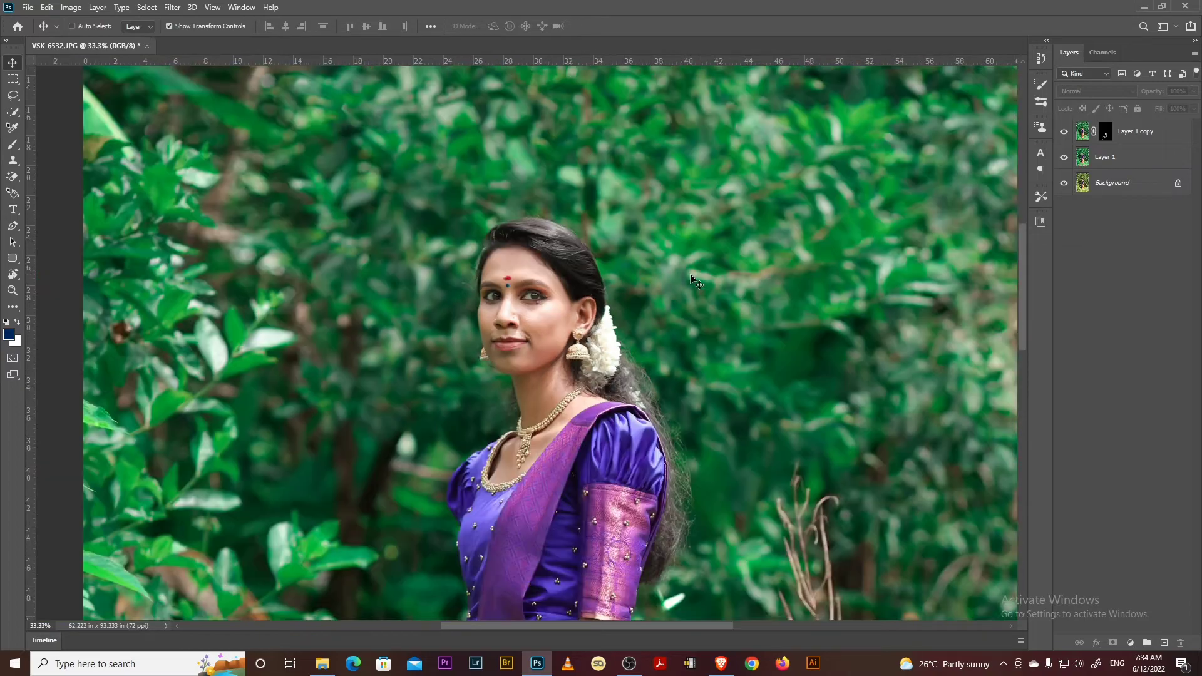
key(ctrl+minus)
key(ctrl+minus)
key(ctrl+minus)
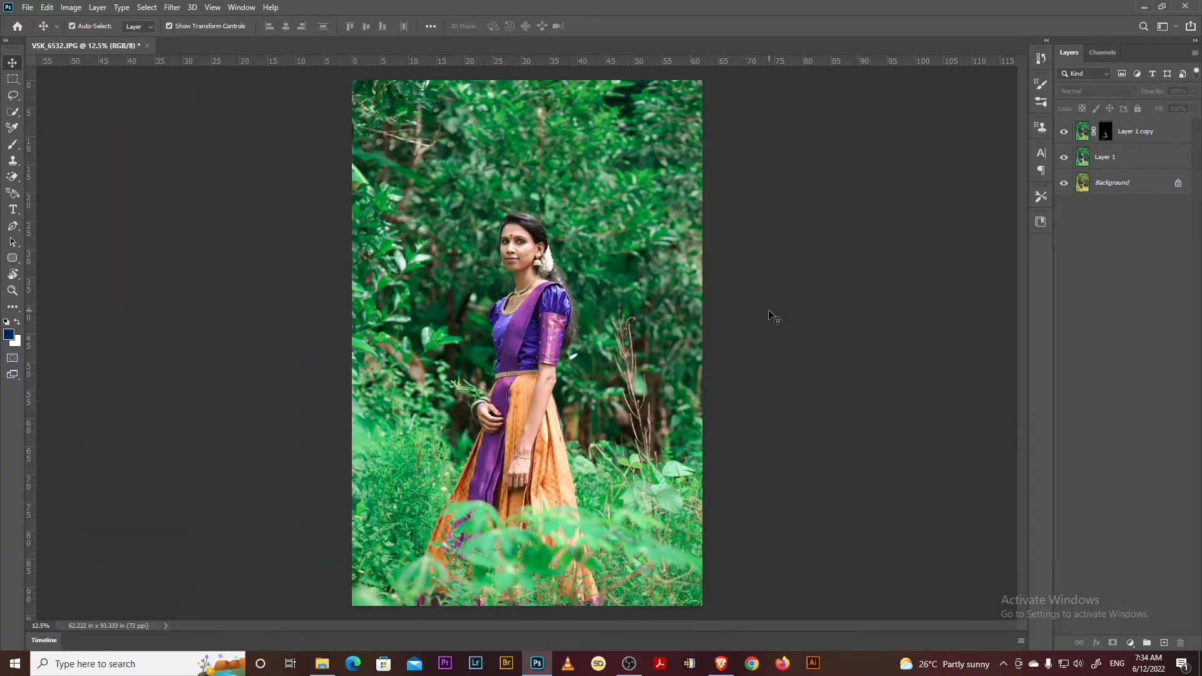
Merge Layer 1 copy with Layer 1 and duplicate the merged layer.
click(1137, 134)
shift+click(1139, 164)
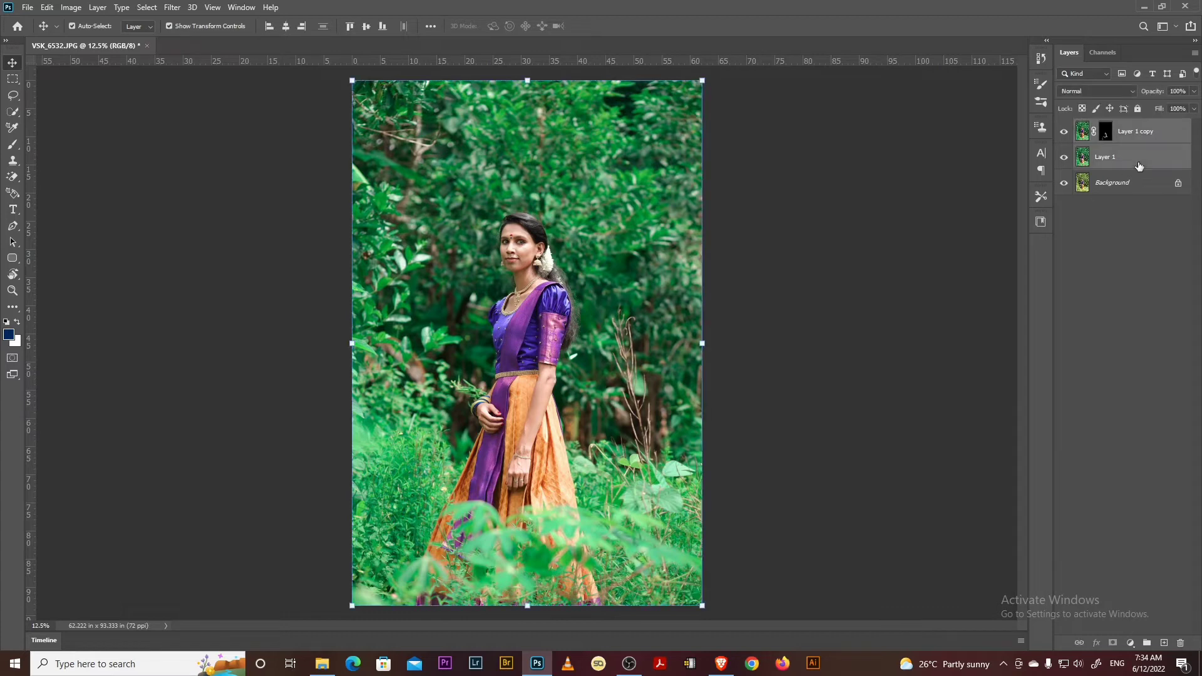
key(ctrl+e)
key(ctrl+j)
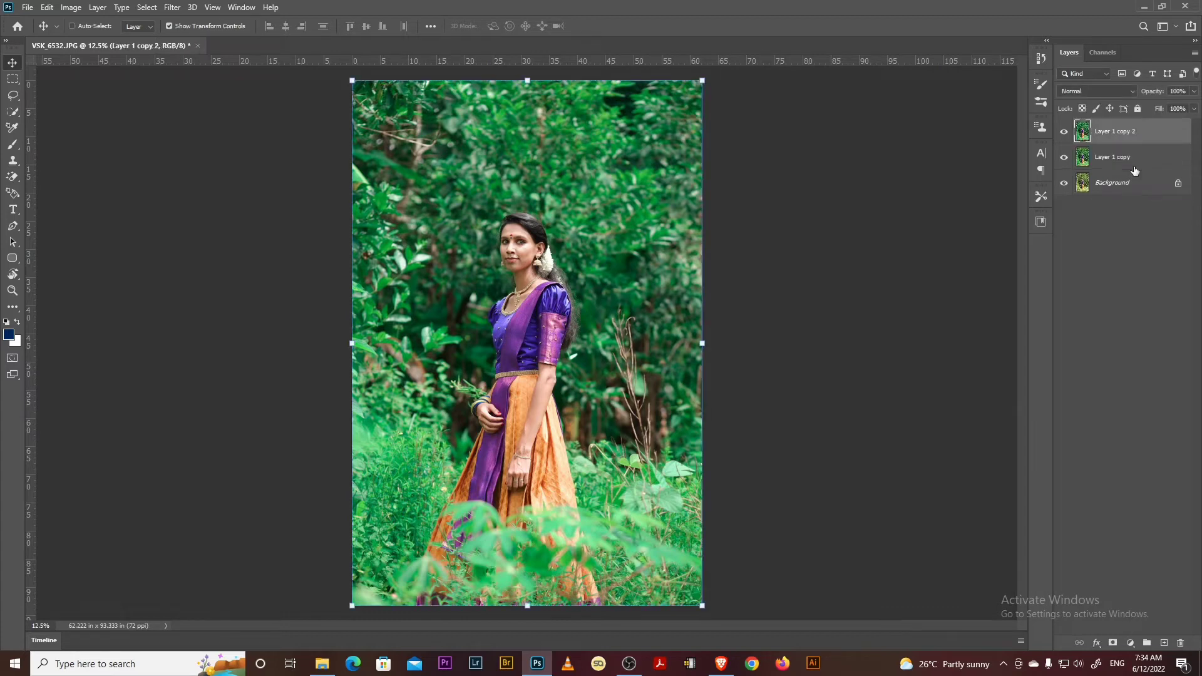
Apply a Gaussian Blur to Layer 1 copy 2, judging the skin softening on the face in the preview.
key(ctrl+plus)
key(ctrl+plus)
key(ctrl+plus)
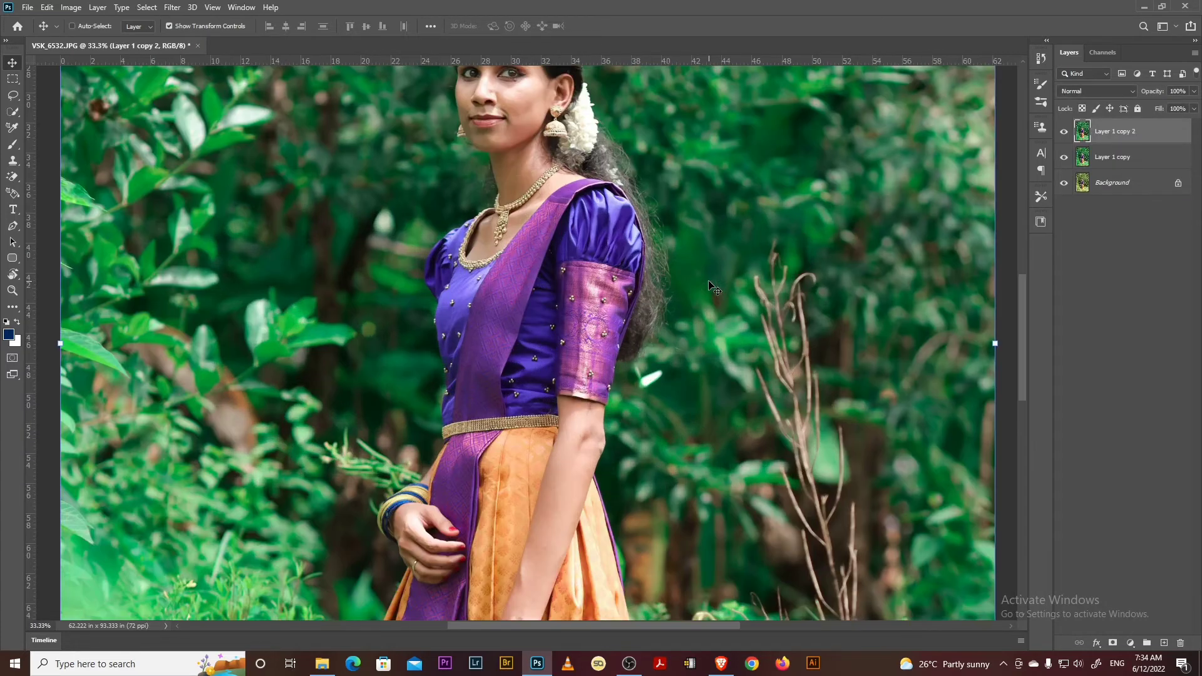
scroll(711, 245, up, 4)
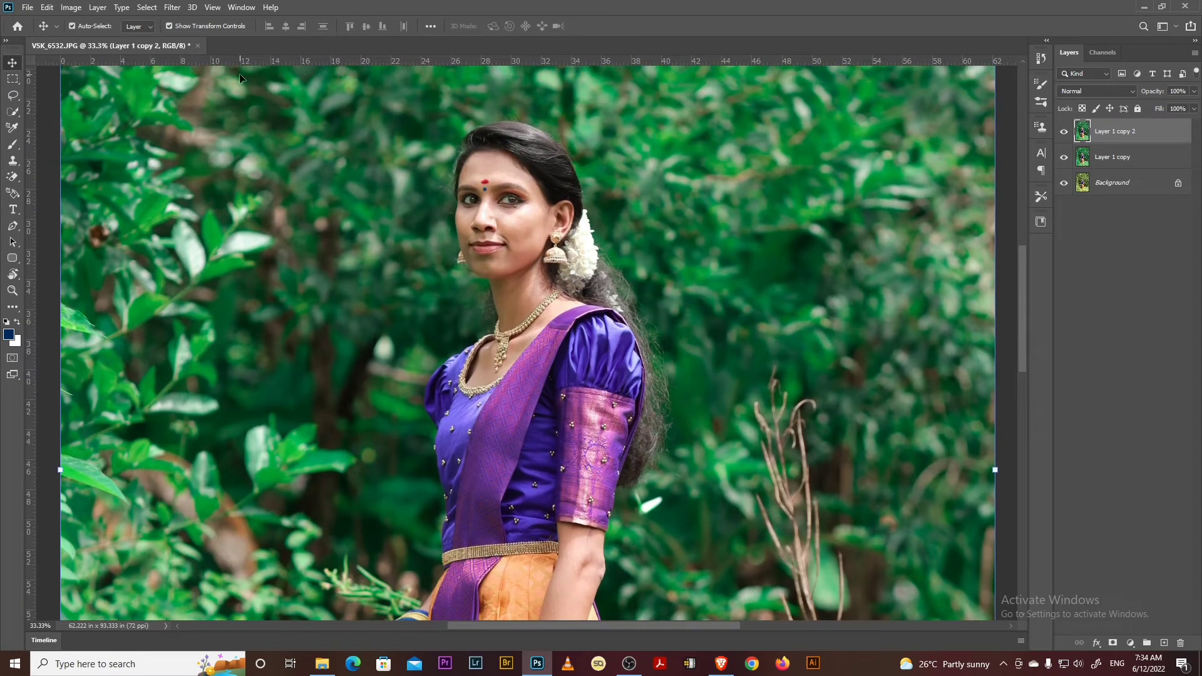
click(173, 7)
mouse_move(180, 138)
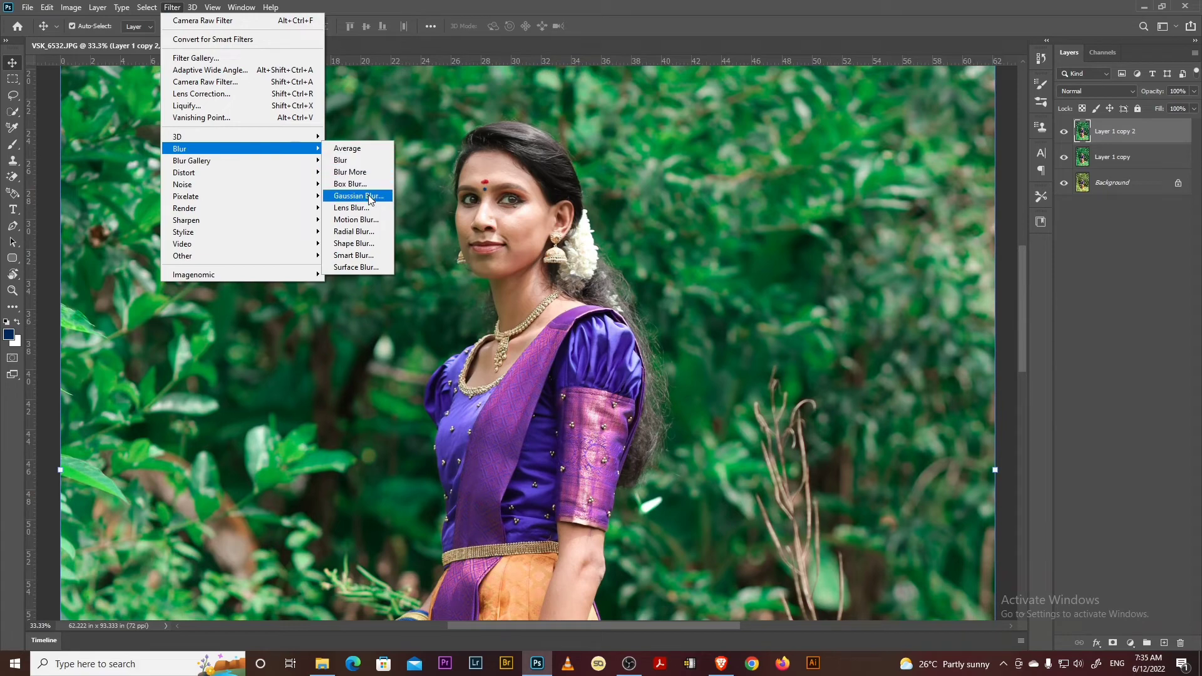
click(370, 197)
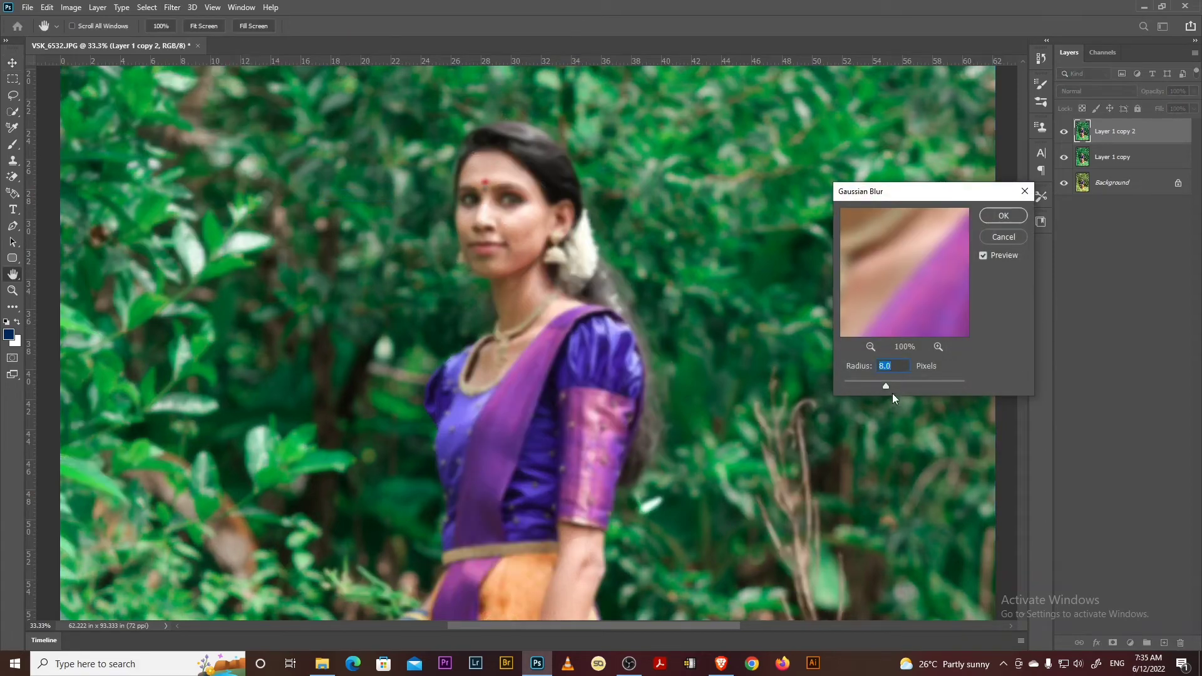
click(524, 225)
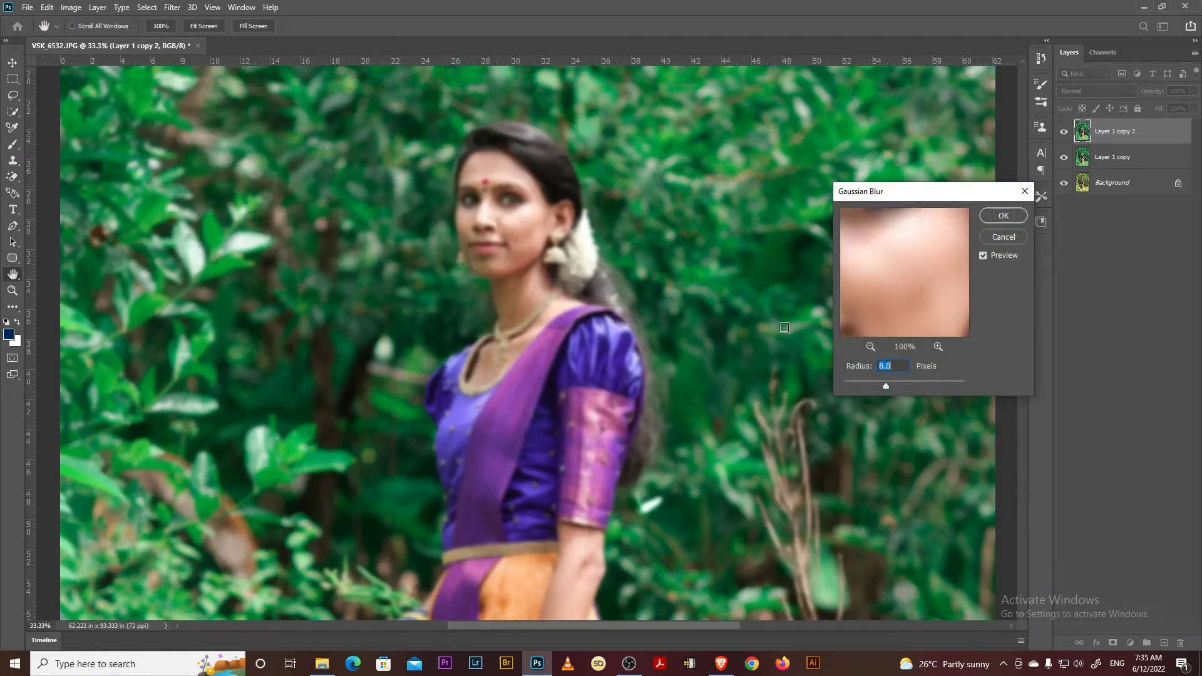
click(892, 382)
drag(892, 383, 890, 385)
click(1016, 220)
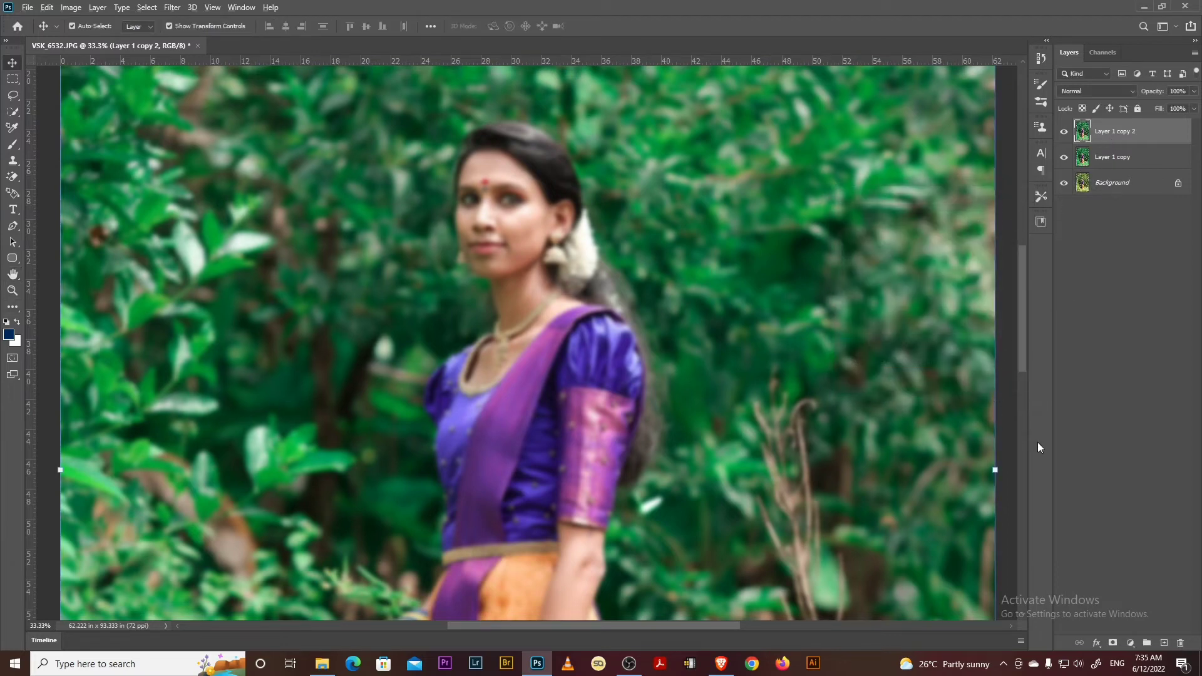
Hide the blurred layer behind a black mask and set up a smaller brush at 40% opacity for painting the face.
alt+click(1112, 643)
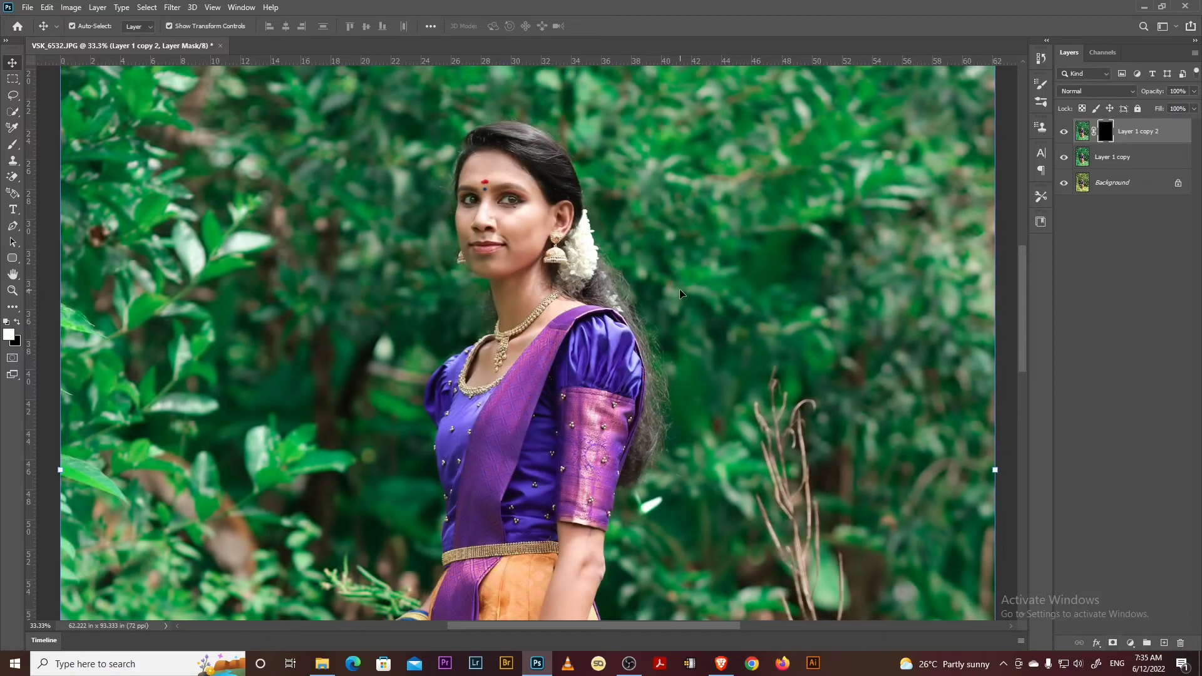
key(ctrl+plus)
scroll(680, 291, up, 5)
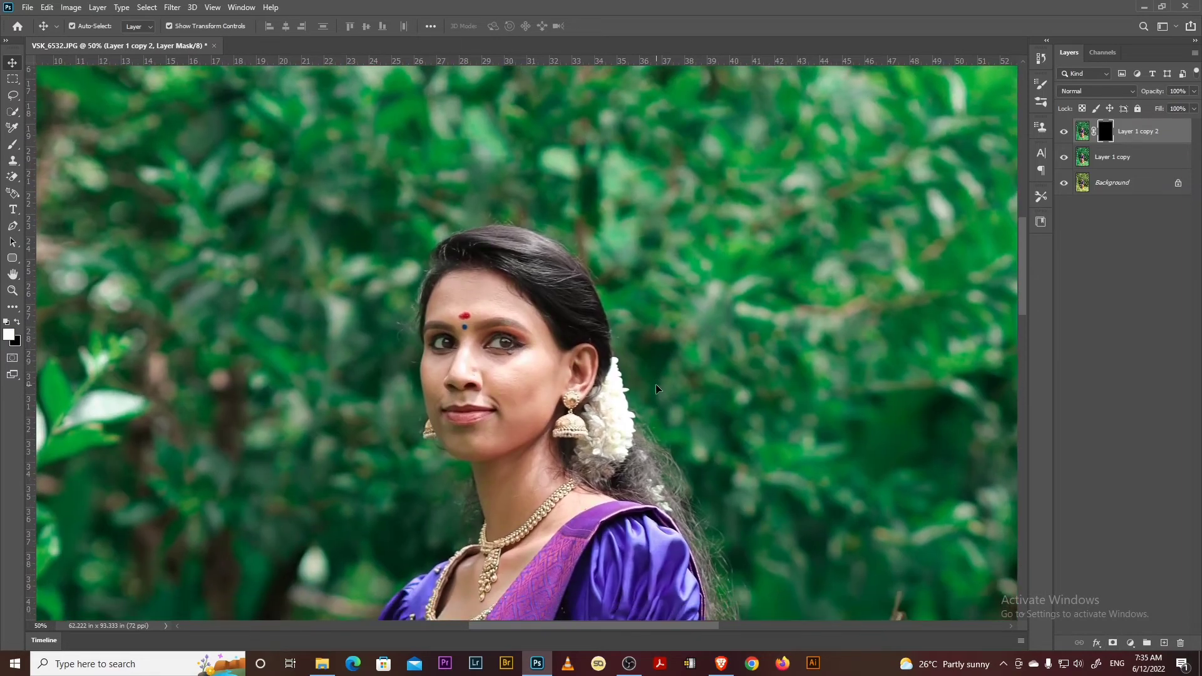
key(ctrl+plus)
drag(641, 387, 619, 317)
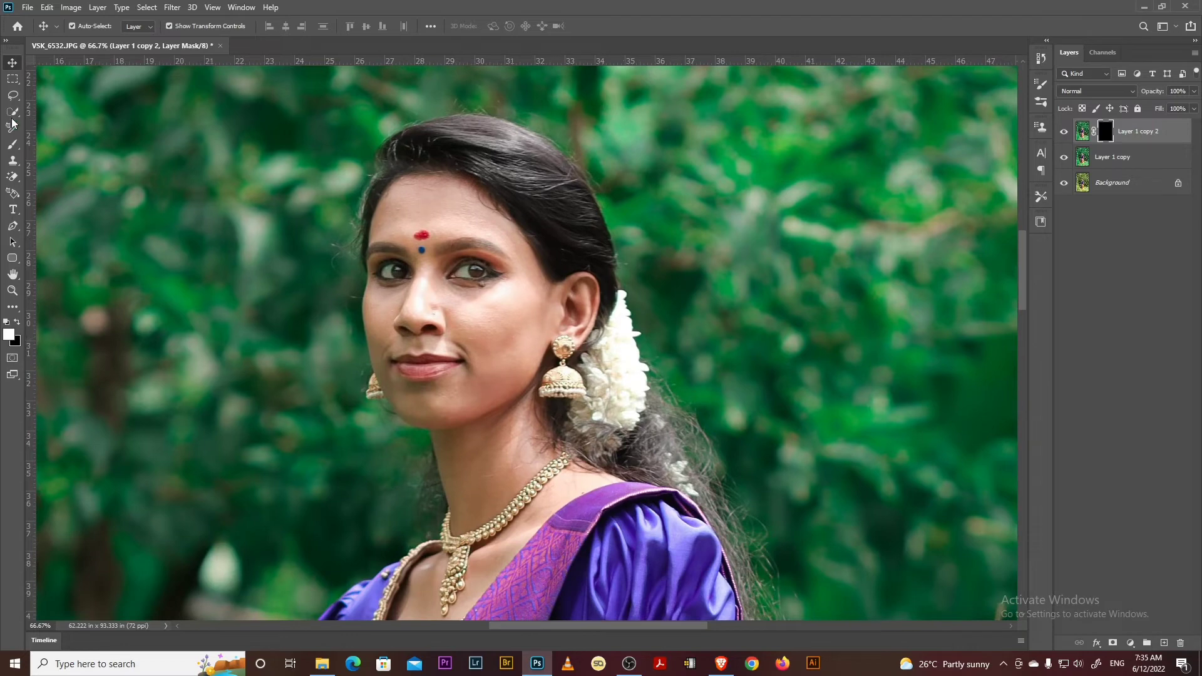
click(12, 144)
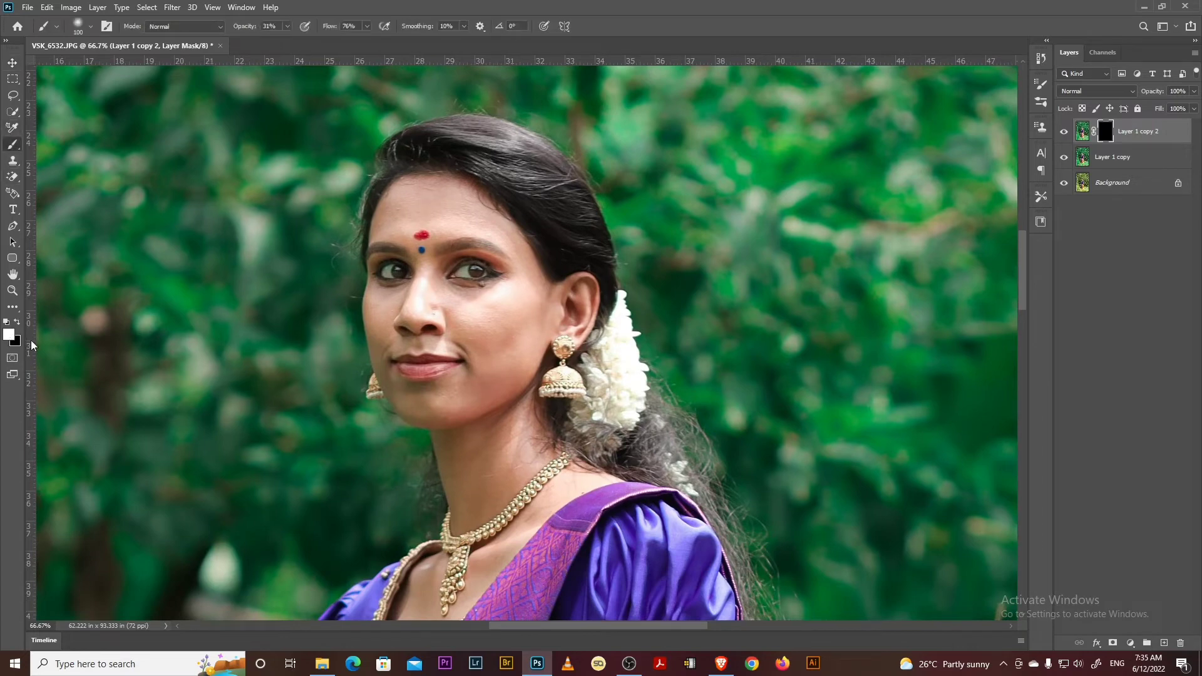
key(bracketleft)
key(bracketleft)
key(bracketleft)
click(287, 27)
drag(292, 41, 292, 41)
Paint the mask over the skin of the face and neck, adapting the brush size to each area.
key(bracketleft)
key(bracketleft)
key(bracketleft)
key(bracketright)
key(bracketright)
key(bracketright)
key(bracketright)
key(bracketleft)
key(bracketleft)
key(bracketright)
key(bracketright)
key(bracketright)
key(bracketright)
key(bracketright)
key(bracketleft)
key(ctrl+minus)
key(bracketright)
key(bracketright)
key(bracketright)
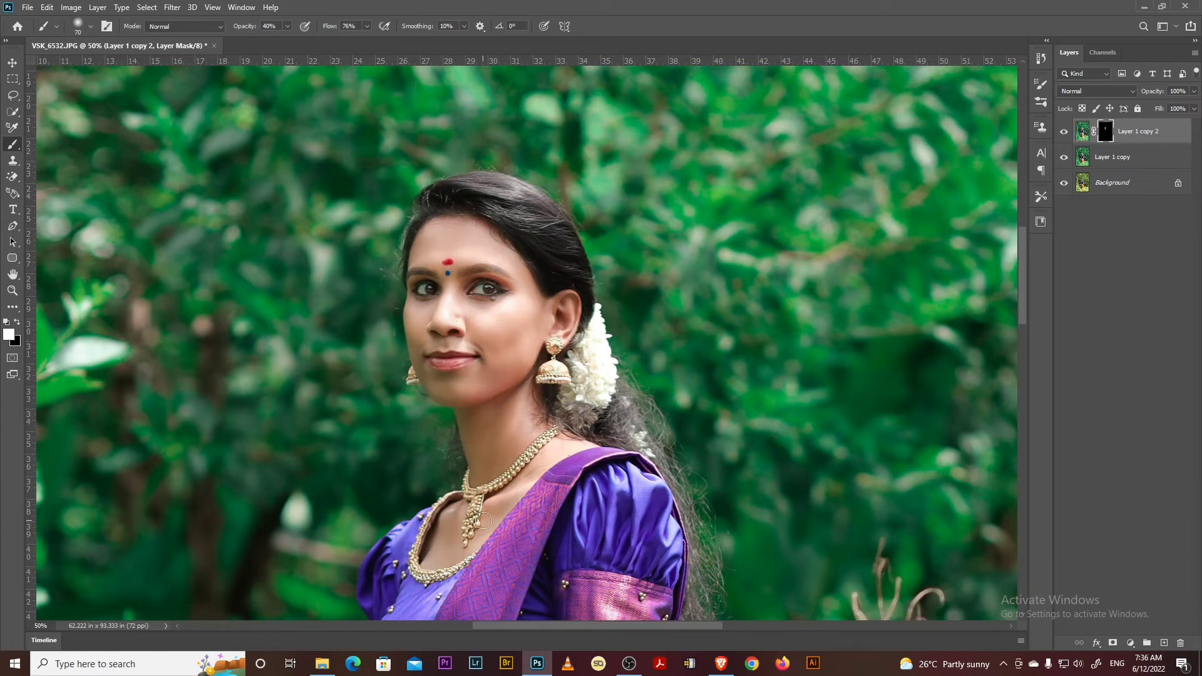
key(bracketleft)
key(bracketleft)
Paint the mask over the skin of the bare arm with a brush enlarged to 125 px.
key(ctrl+minus)
key(ctrl+minus)
key(ctrl+minus)
key(ctrl+minus)
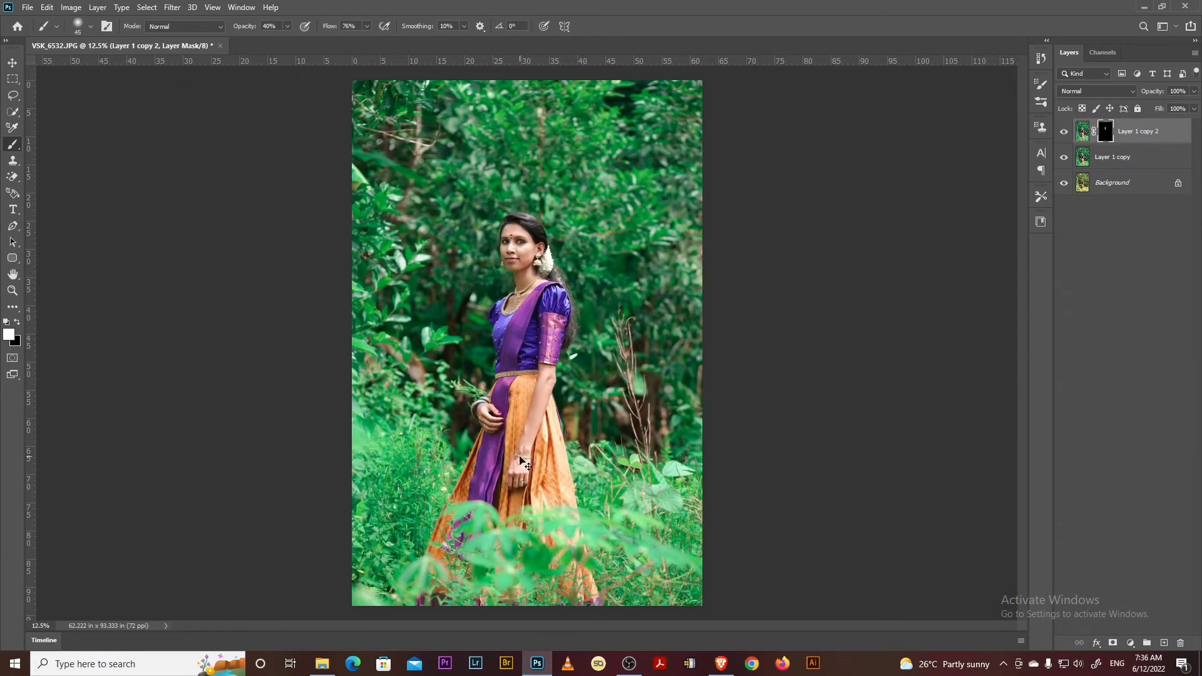
key(ctrl+plus)
key(ctrl+plus)
key(ctrl+plus)
drag(604, 526, 592, 312)
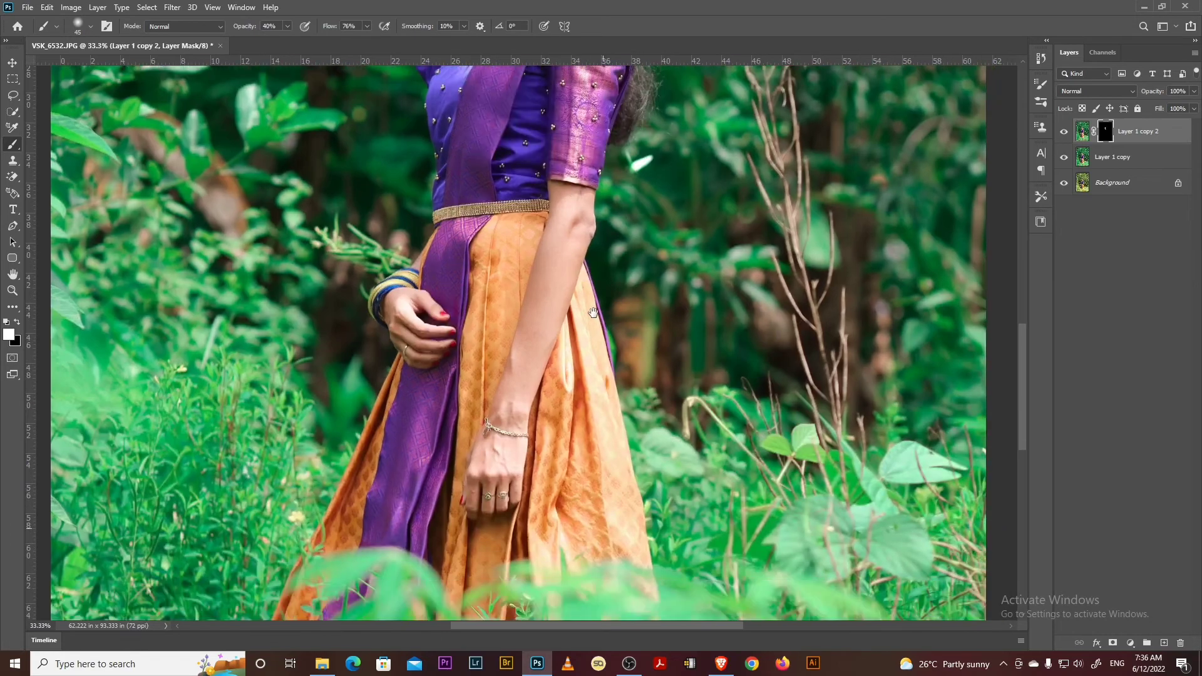
key(bracketright)
key(bracketright)
key(bracketright)
key(bracketright)
key(bracketright)
key(bracketright)
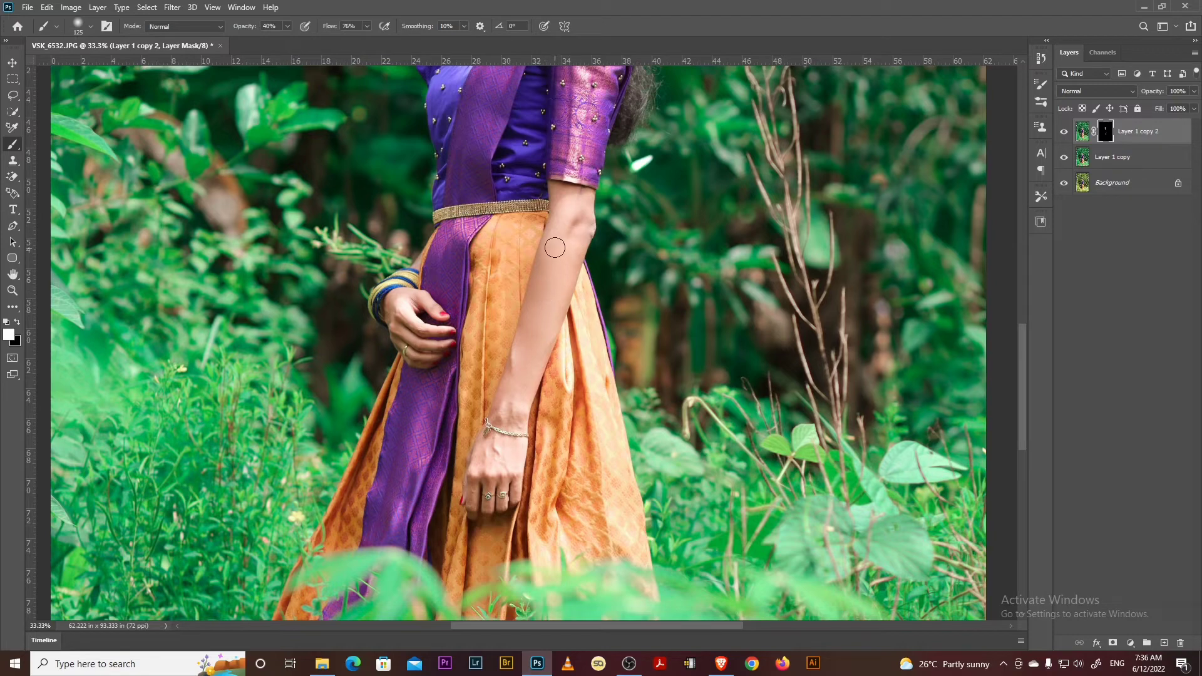
Merge the masked Layer 1 copy 2 with Layer 1 copy.
key(ctrl+minus)
key(ctrl+minus)
key(ctrl+minus)
key(ctrl+minus)
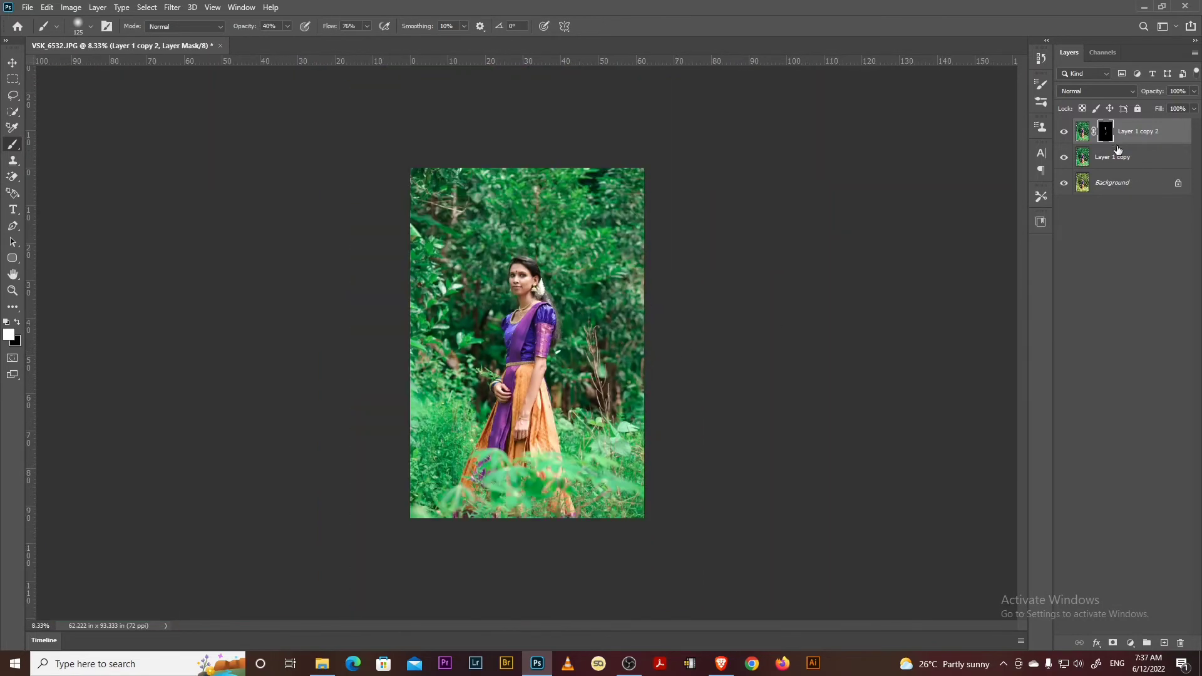
ctrl+click(1127, 164)
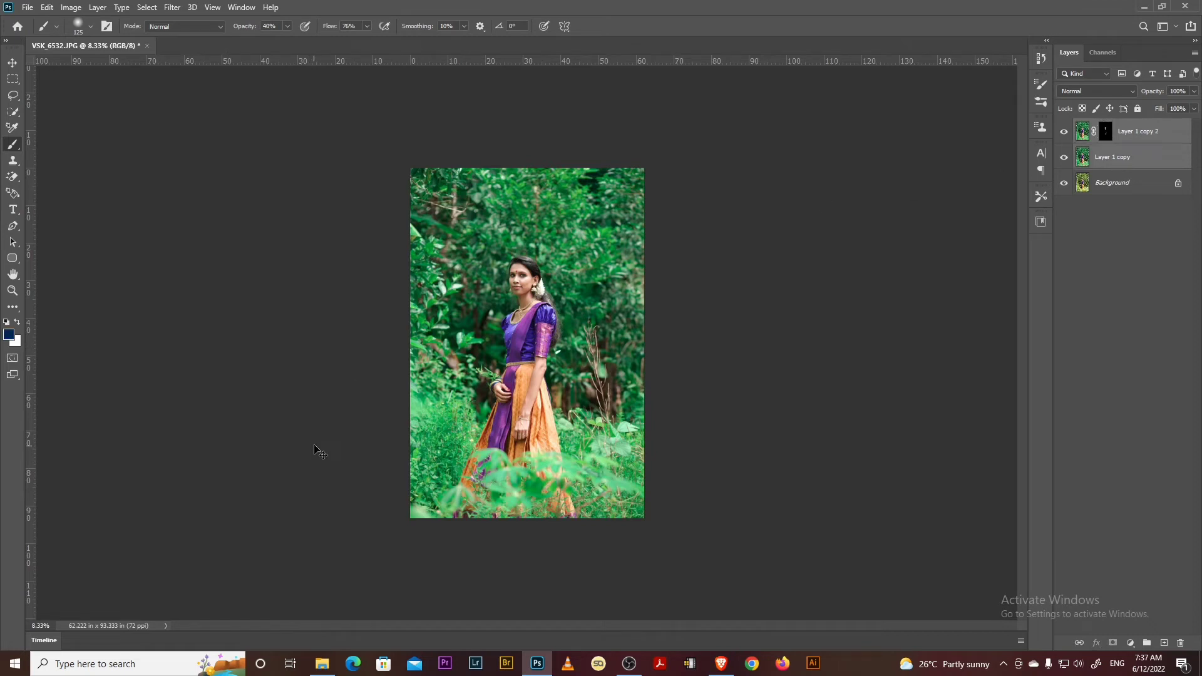
key(ctrl+e)
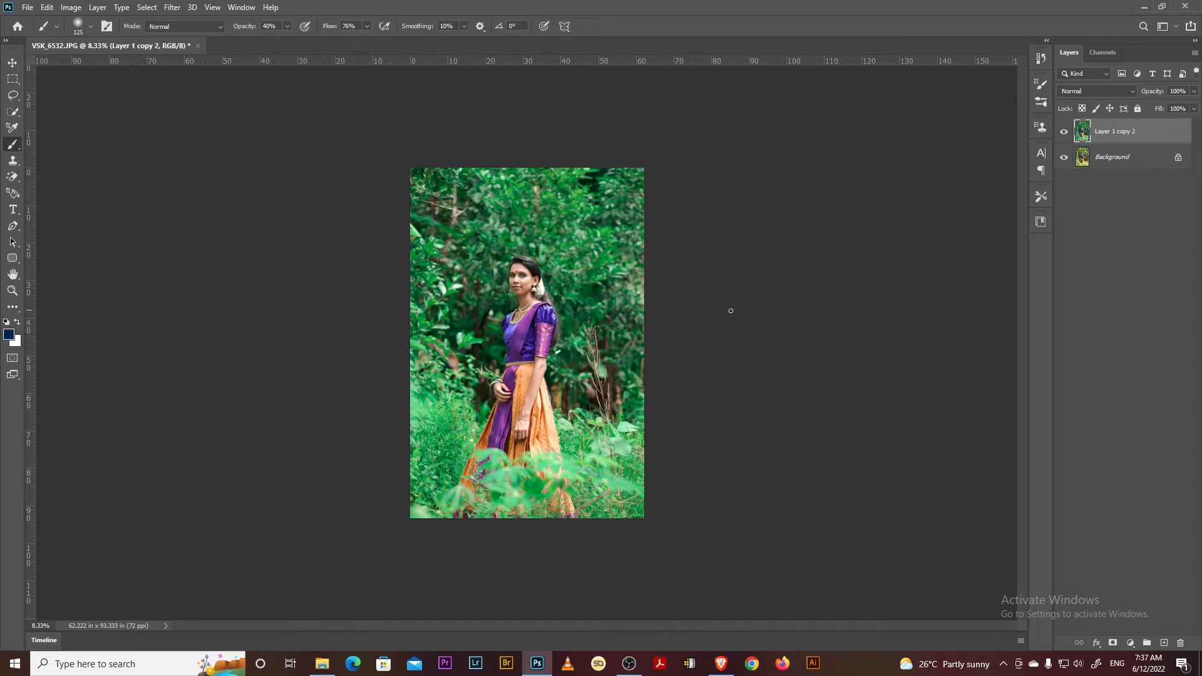
key(ctrl+l)
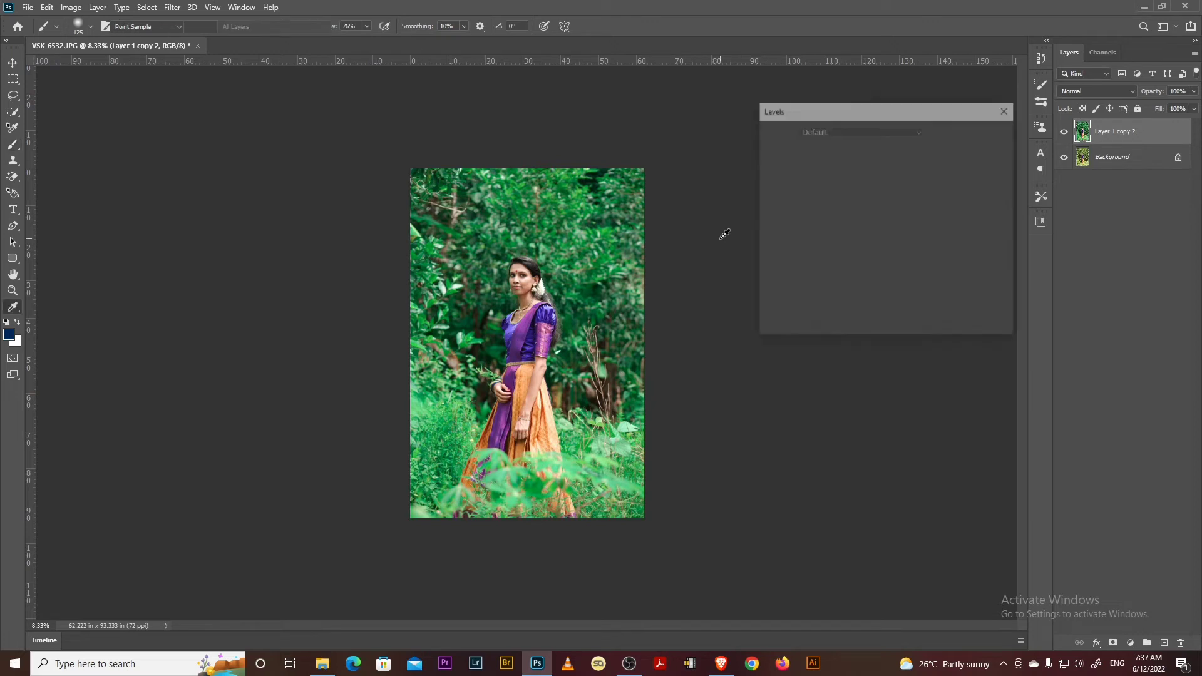
drag(773, 251, 780, 252)
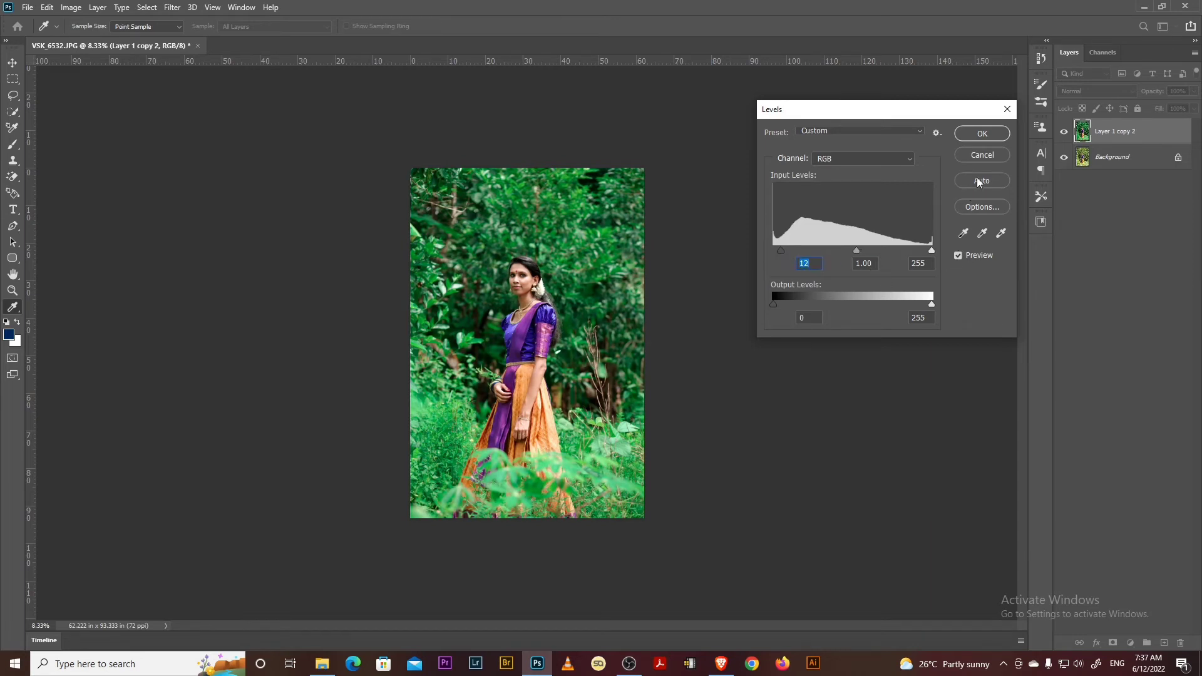
click(988, 156)
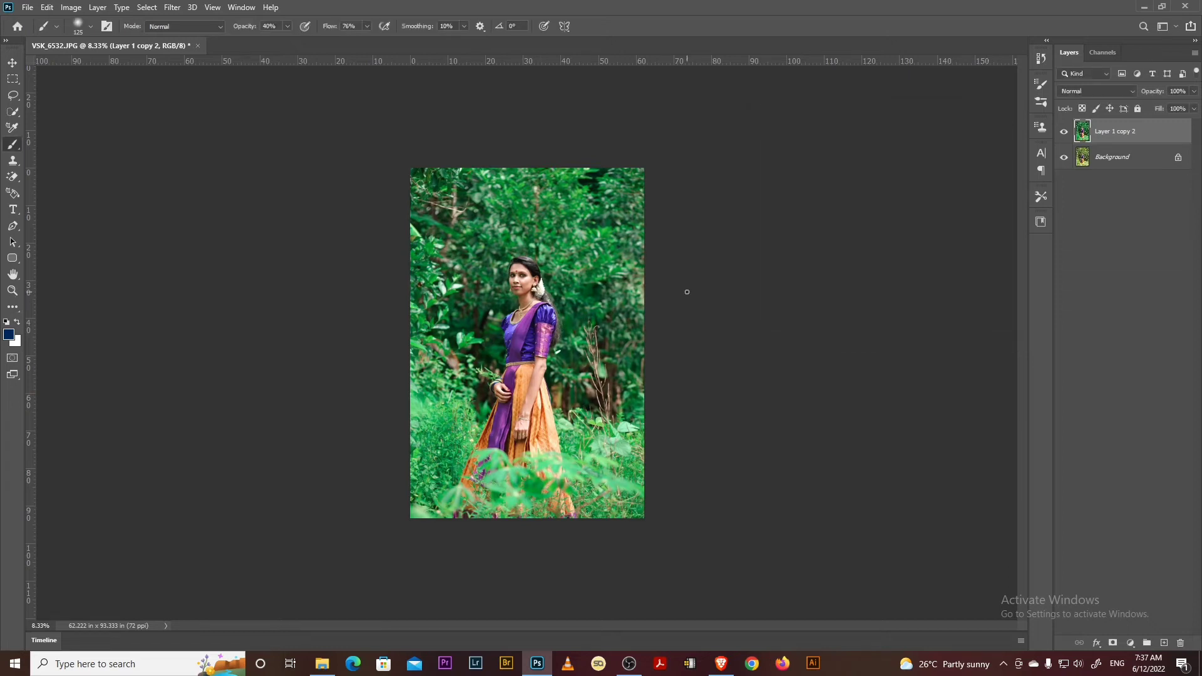
Deepen the shadows of the merged layer by slightly raising the black input level in Levels.
key(ctrl+l)
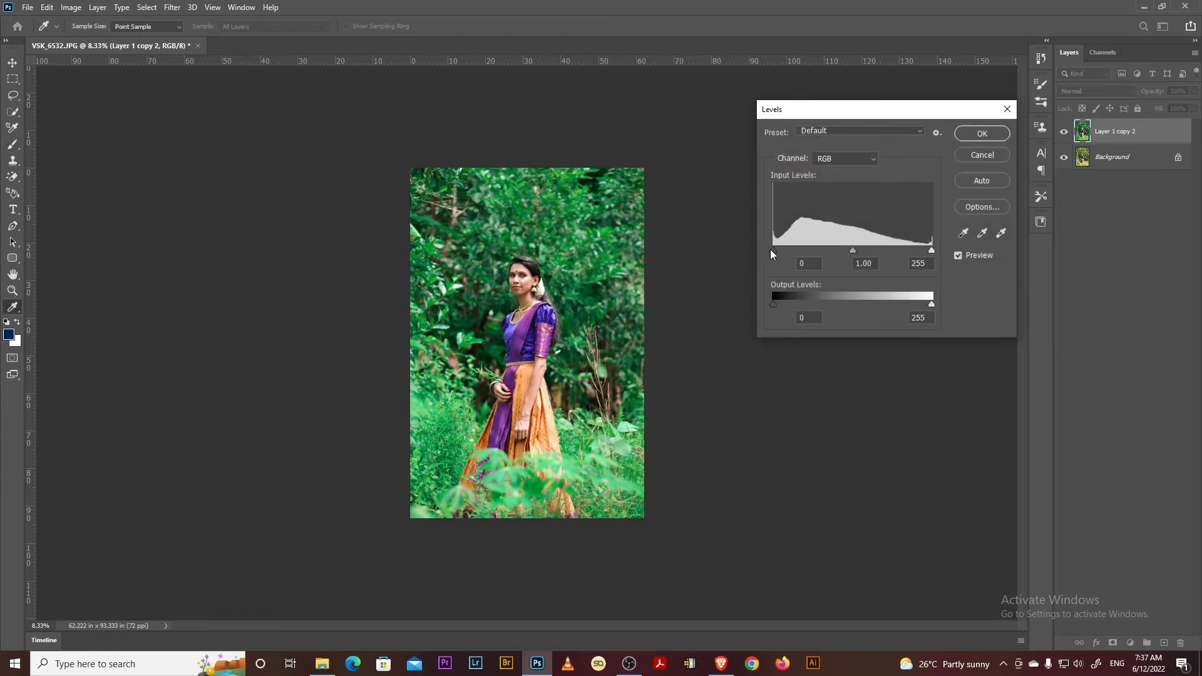
drag(772, 249, 779, 251)
click(988, 135)
key(b)
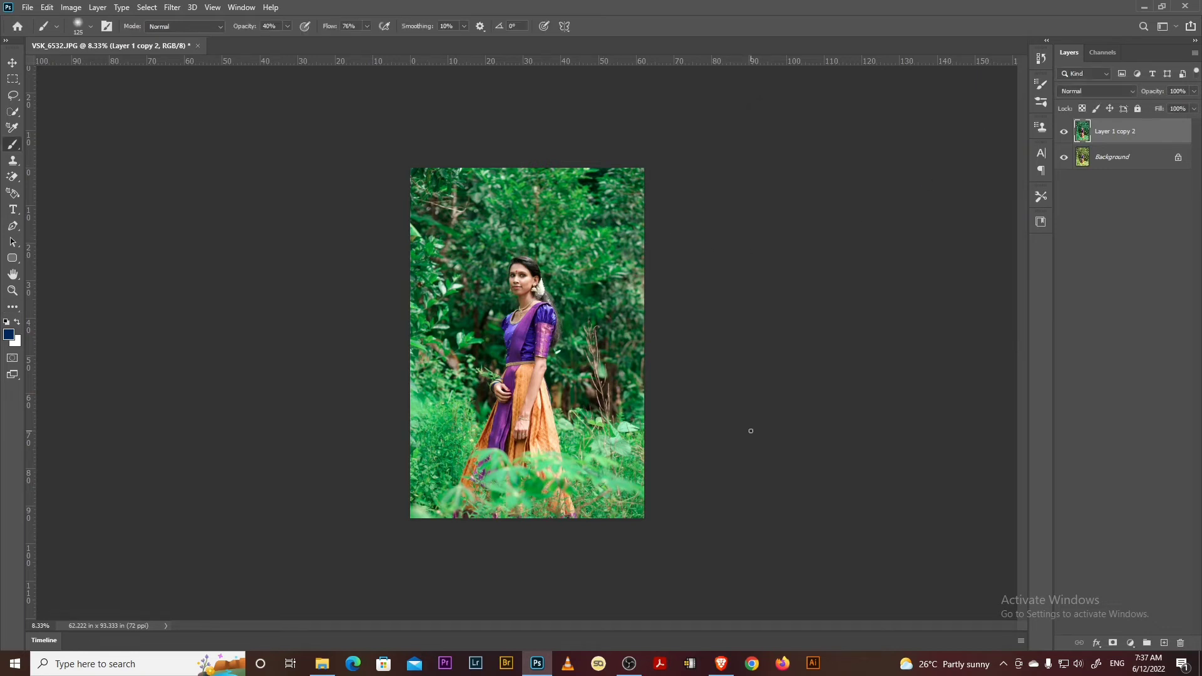
Duplicate the merged layer and darken the copy with Levels, lowering the white output level to about 199.
key(ctrl+j)
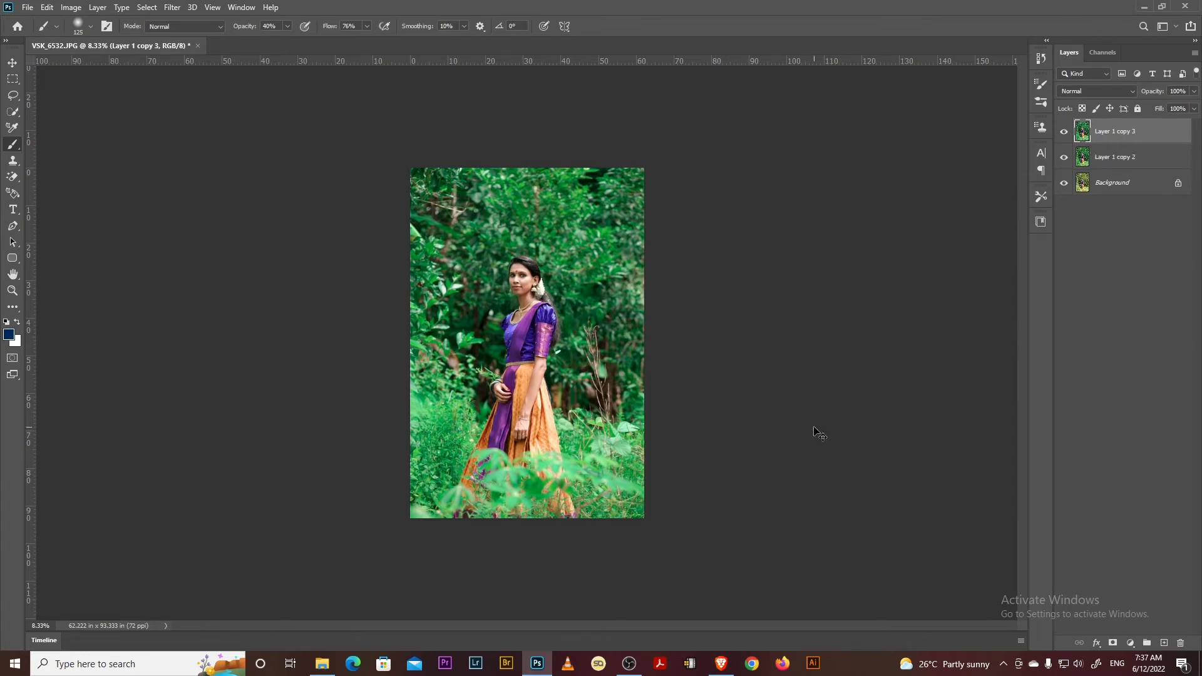
key(ctrl+l)
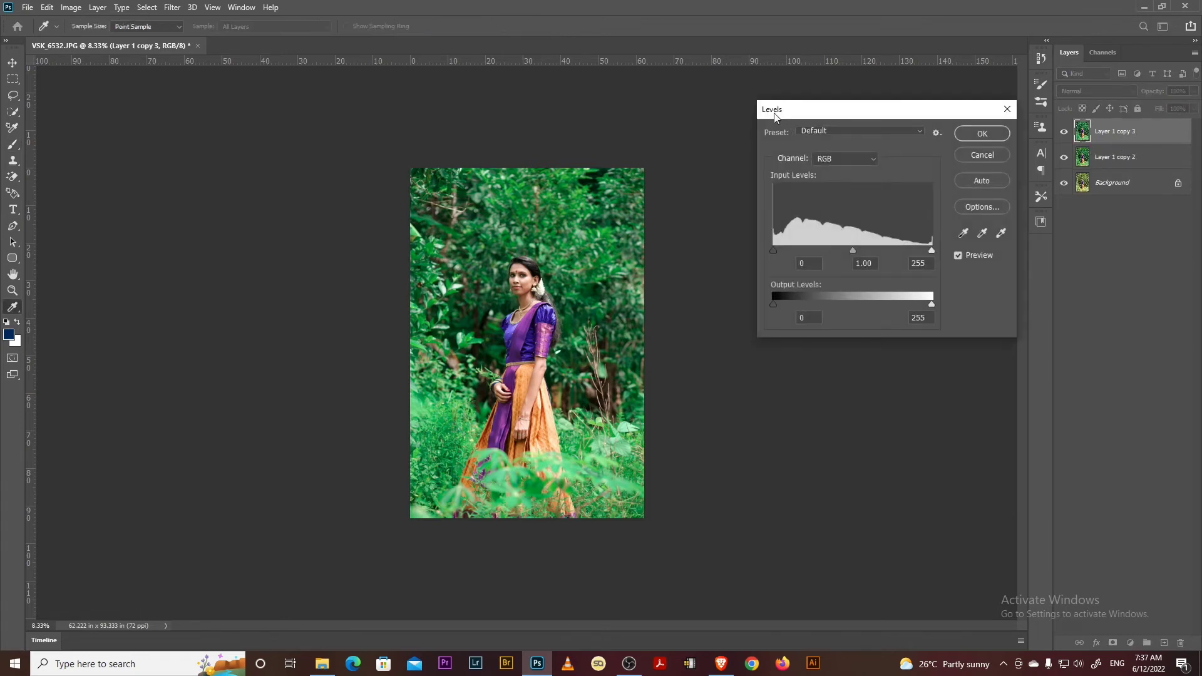
mouse_move(776, 305)
mouse_down()
mouse_move(786, 306)
mouse_move(773, 306)
mouse_up()
mouse_move(932, 306)
mouse_down()
mouse_move(907, 304)
mouse_move(933, 305)
mouse_up()
mouse_move(772, 306)
mouse_down()
mouse_move(799, 313)
mouse_move(750, 313)
mouse_up()
drag(924, 307, 896, 309)
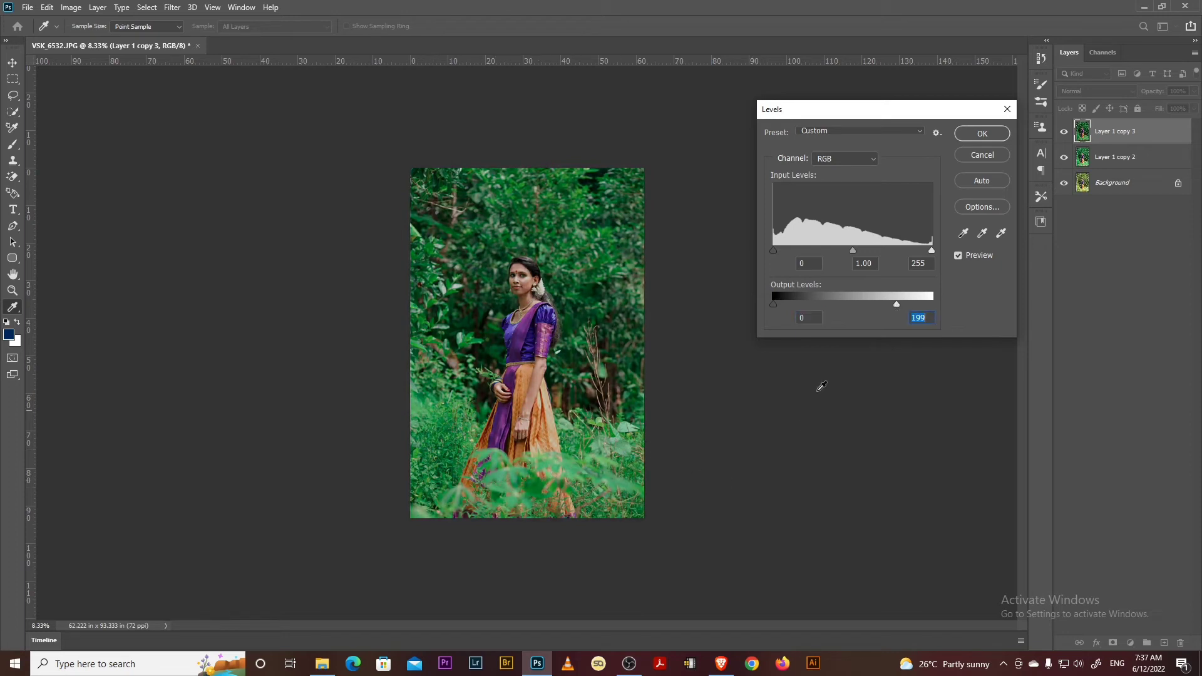
mouse_move(897, 303)
mouse_down()
mouse_move(956, 306)
mouse_move(897, 308)
mouse_up()
click(981, 134)
key(b)
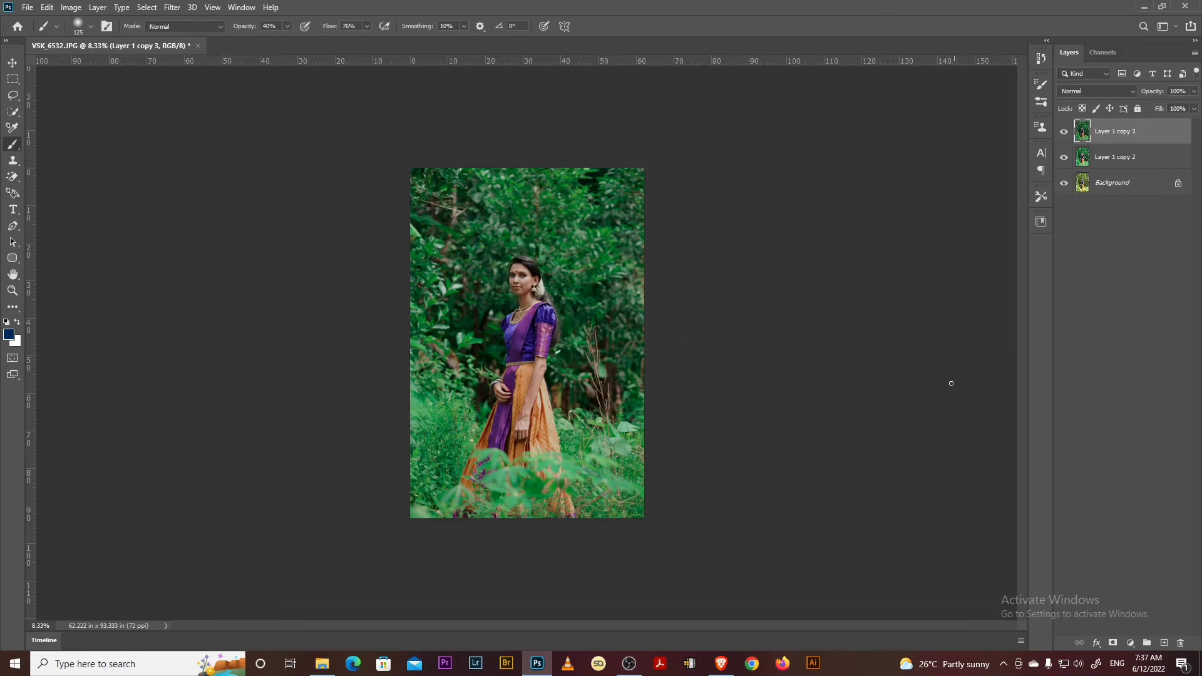
Hide the darkened Layer 1 copy 3 behind a black mask and enlarge the brush to 1000 px.
alt+click(1113, 644)
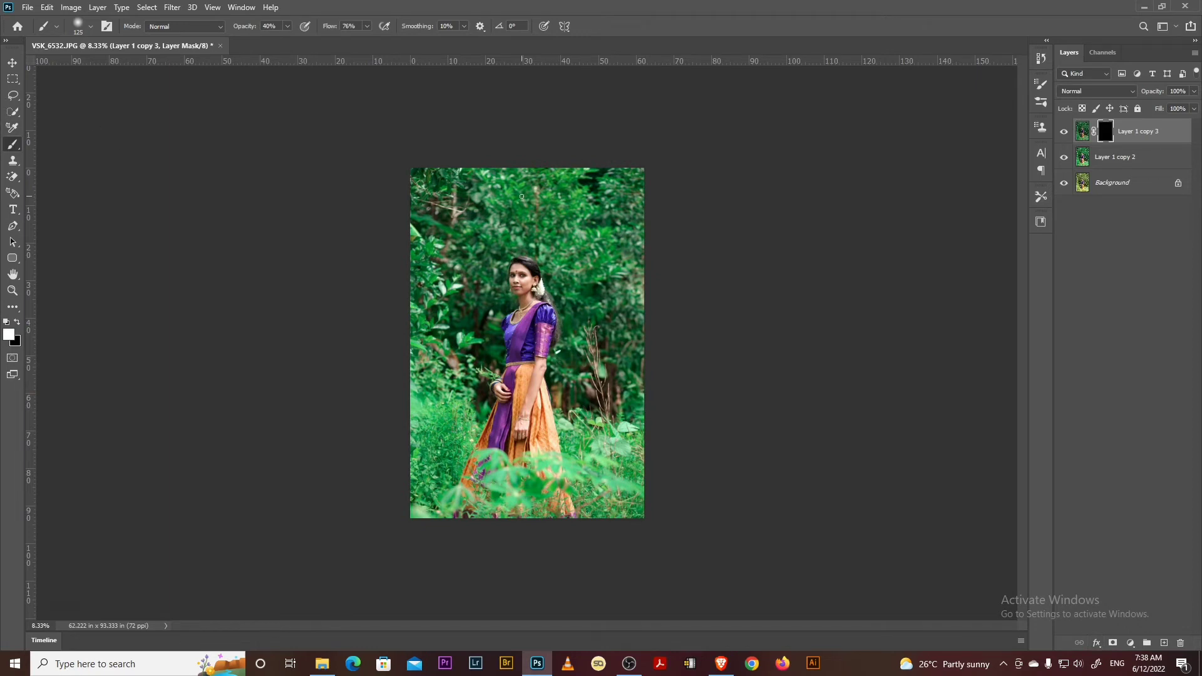
key(bracketright)
key(bracketright)
key(bracketright)
key(bracketright)
key(bracketright)
key(bracketright)
key(bracketright)
click(91, 29)
drag(113, 64, 133, 65)
key(Return)
key(bracketright)
key(bracketright)
key(bracketright)
key(bracketright)
key(bracketright)
key(bracketright)
key(bracketright)
key(bracketright)
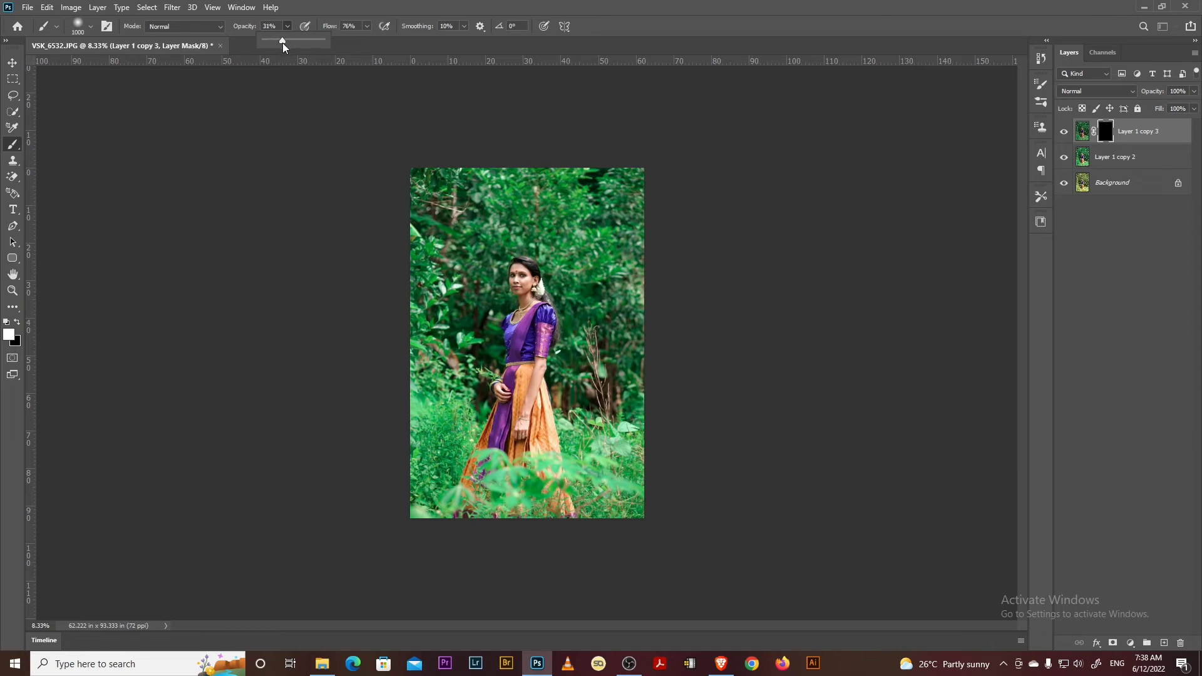
Set the brush to 30% opacity, 71% flow and a size of 1200 px.
click(367, 26)
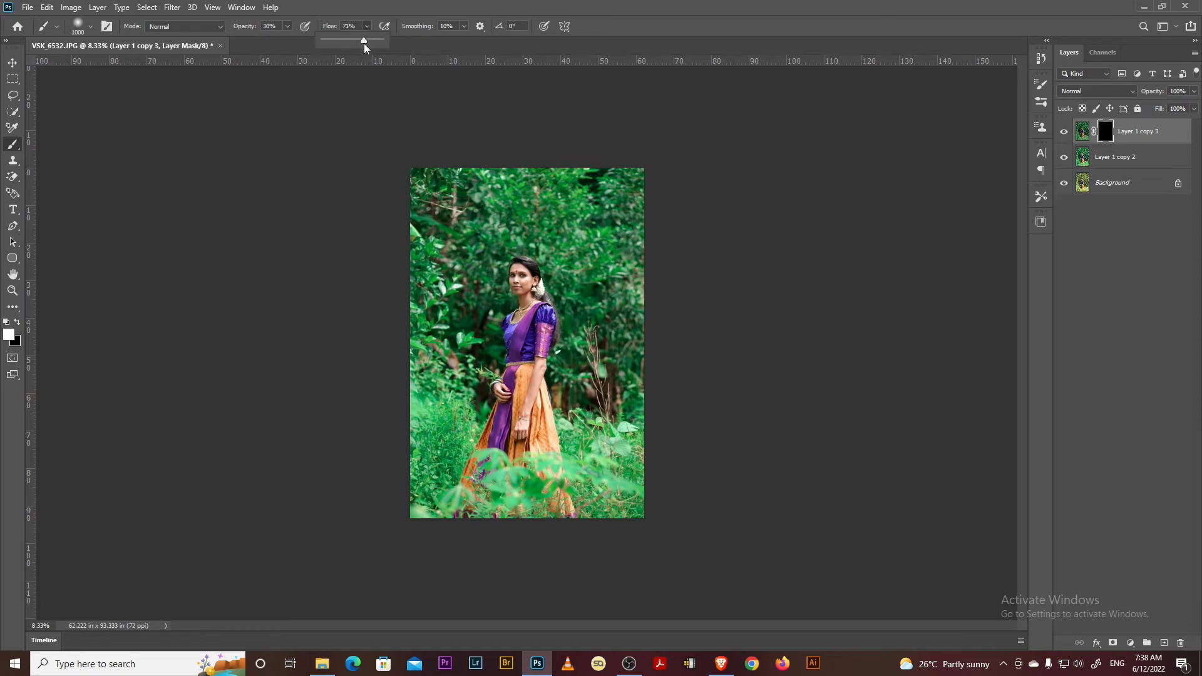
key(bracketright)
key(bracketright)
key(bracketright)
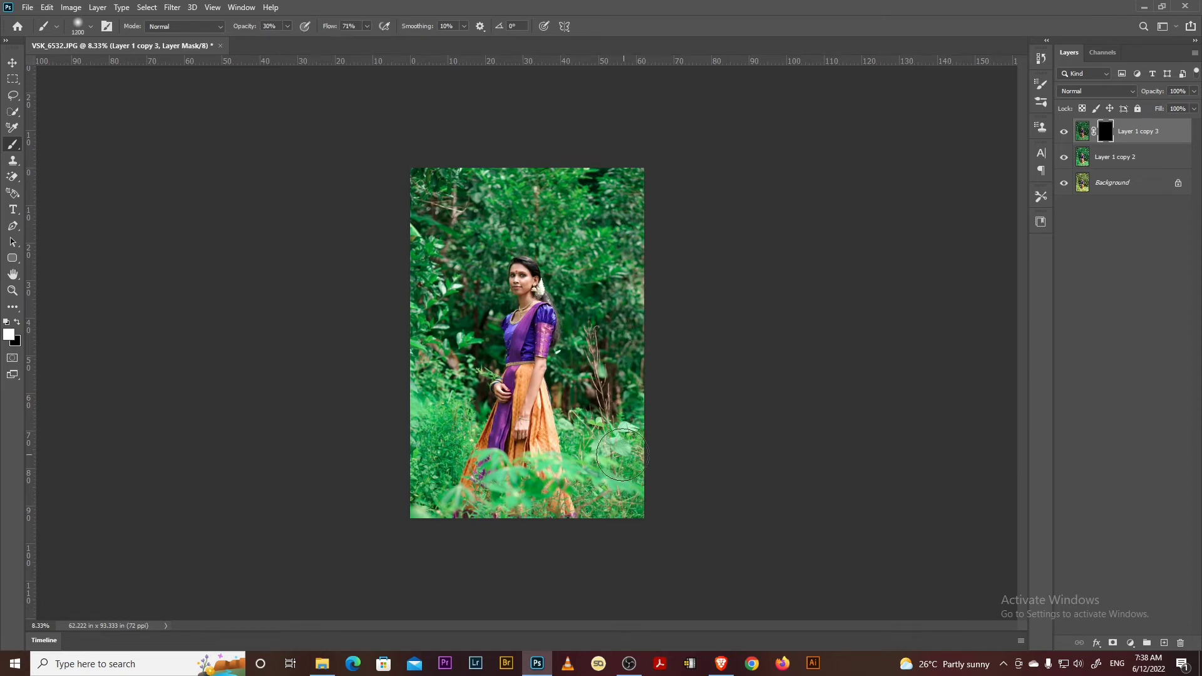
Paint the darkening mask over the foliage at the photo's lower right corner and along its left edge, using a brush around 1000 px.
mouse_move(616, 471)
mouse_down()
mouse_move(612, 532)
mouse_move(585, 499)
mouse_move(501, 481)
mouse_move(495, 446)
mouse_move(513, 495)
mouse_move(580, 525)
mouse_up()
key(bracketleft)
key(bracketleft)
key(bracketleft)
key(bracketleft)
key(bracketright)
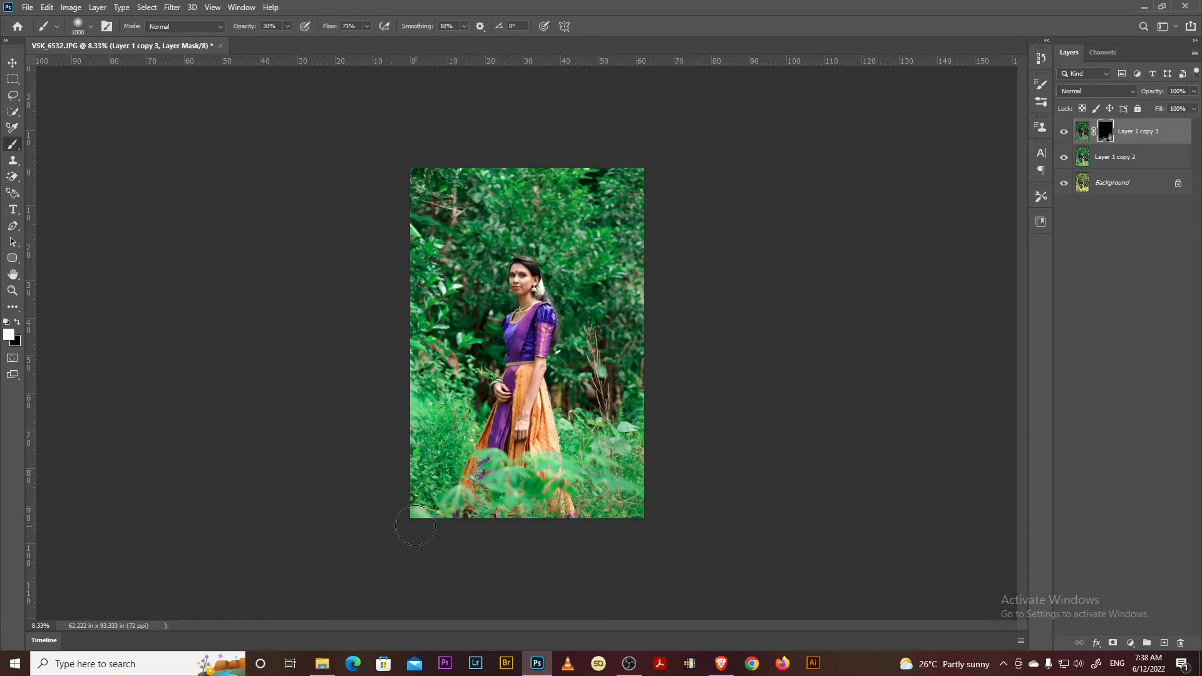
mouse_move(422, 352)
mouse_down()
mouse_move(419, 452)
mouse_move(453, 410)
mouse_up()
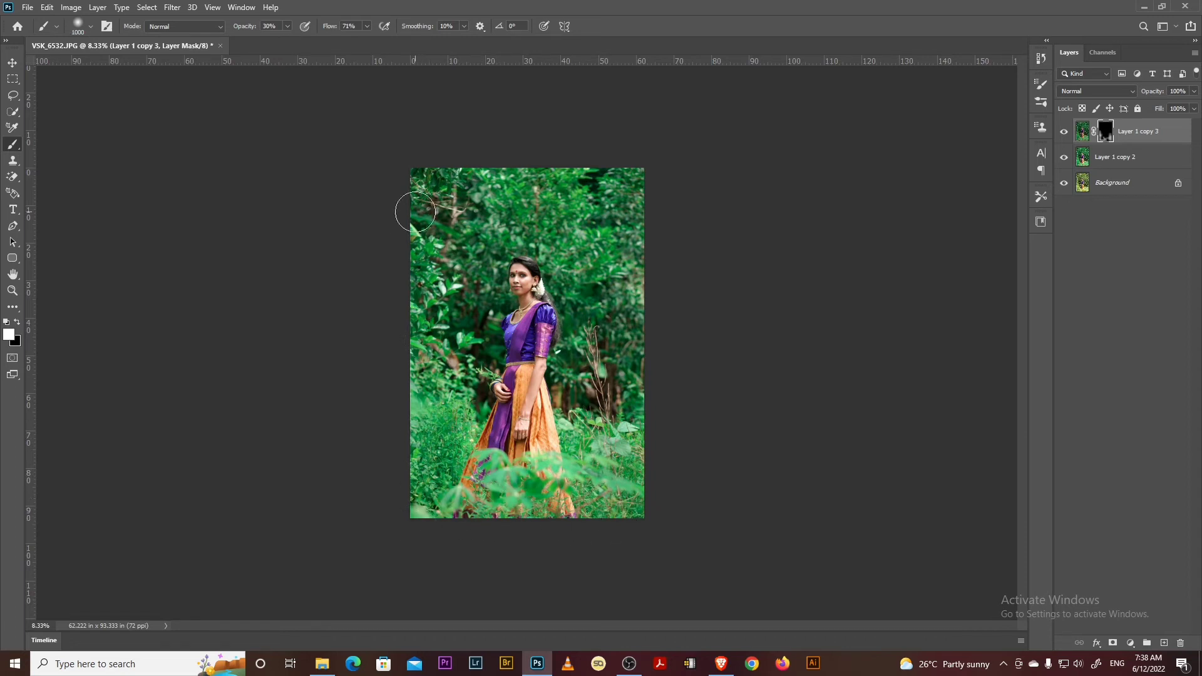
Paint the darkening mask over the foliage around the photo's top, right and lower areas with a 1200 to 1600 px brush.
key(bracketright)
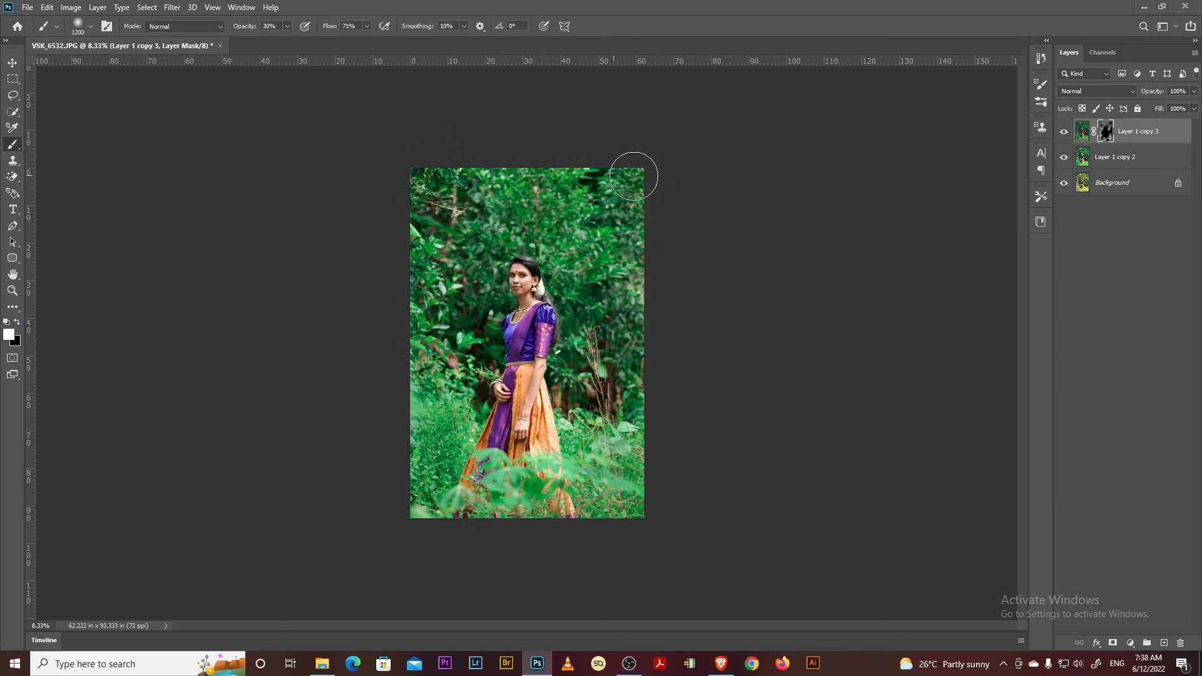
key(bracketright)
key(bracketright)
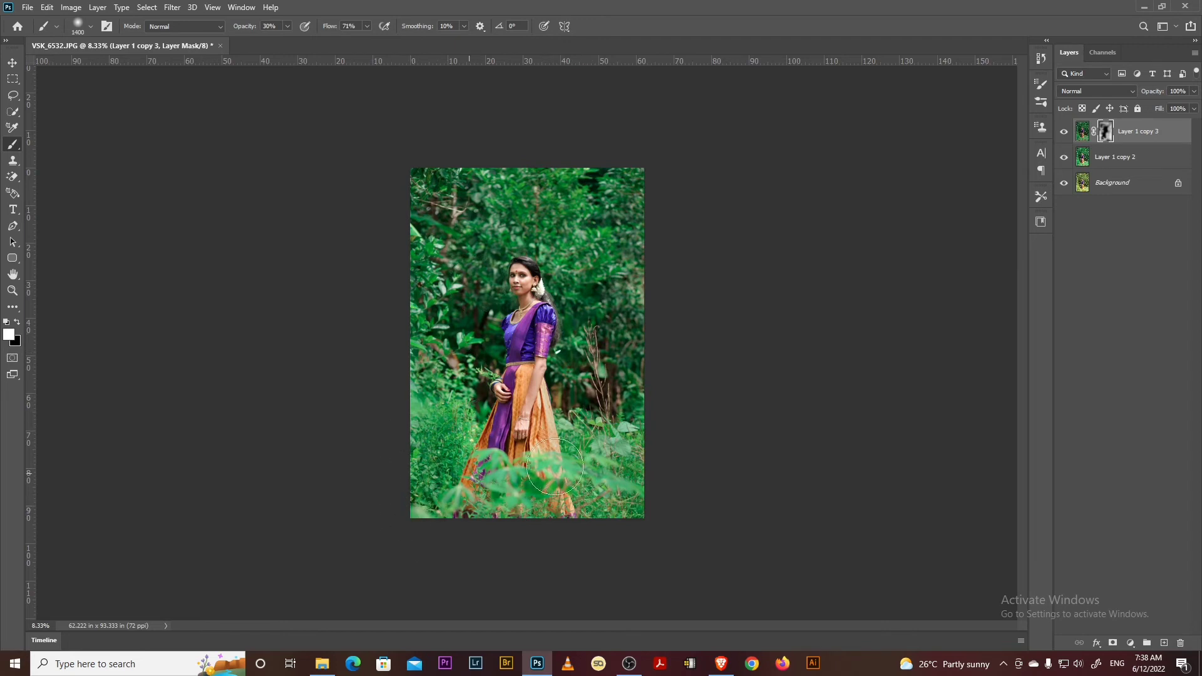
key(bracketright)
key(bracketright)
mouse_move(604, 547)
mouse_down()
mouse_move(612, 413)
mouse_move(598, 369)
mouse_up()
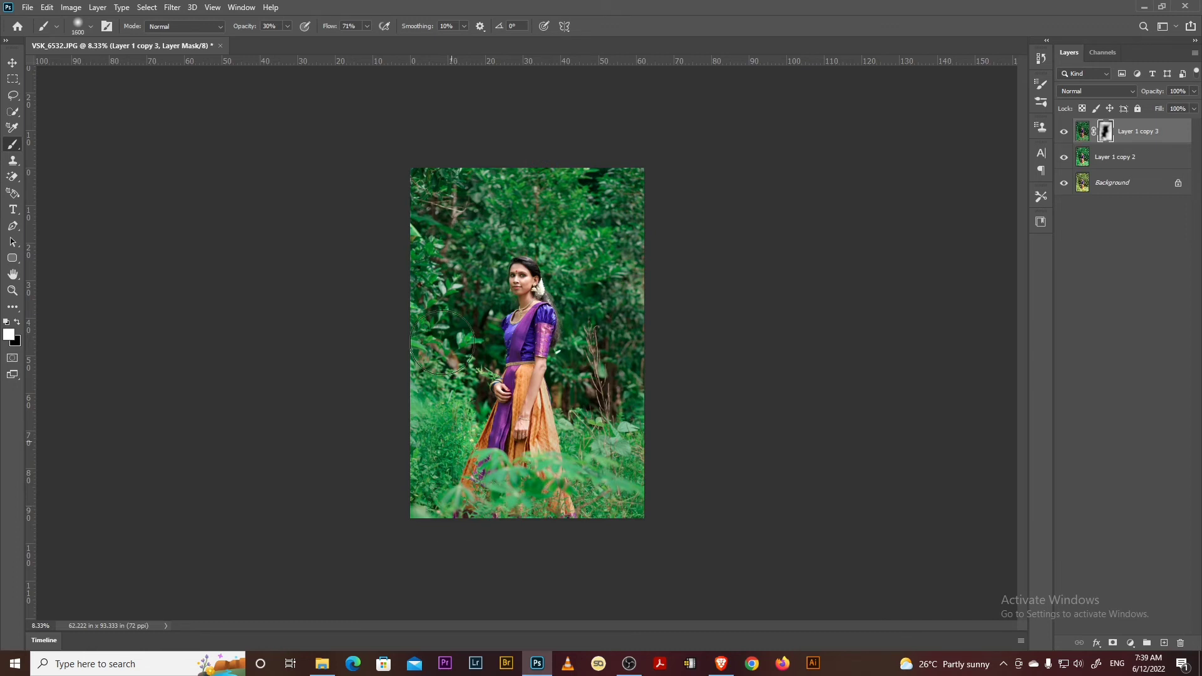
Check the darkening on Layer 1 copy 3, merge it with Layer 1 copy 2 into one layer, and deselect it.
click(1064, 133)
click(1064, 132)
ctrl+click(1140, 156)
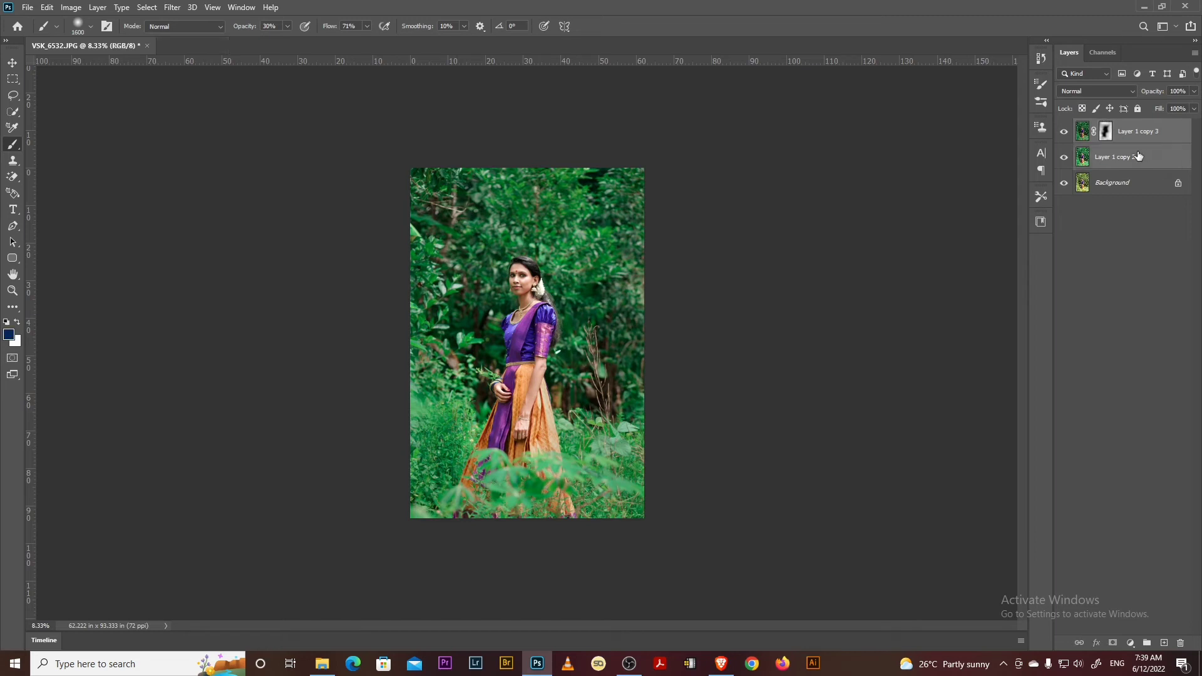
key(ctrl+e)
key(v)
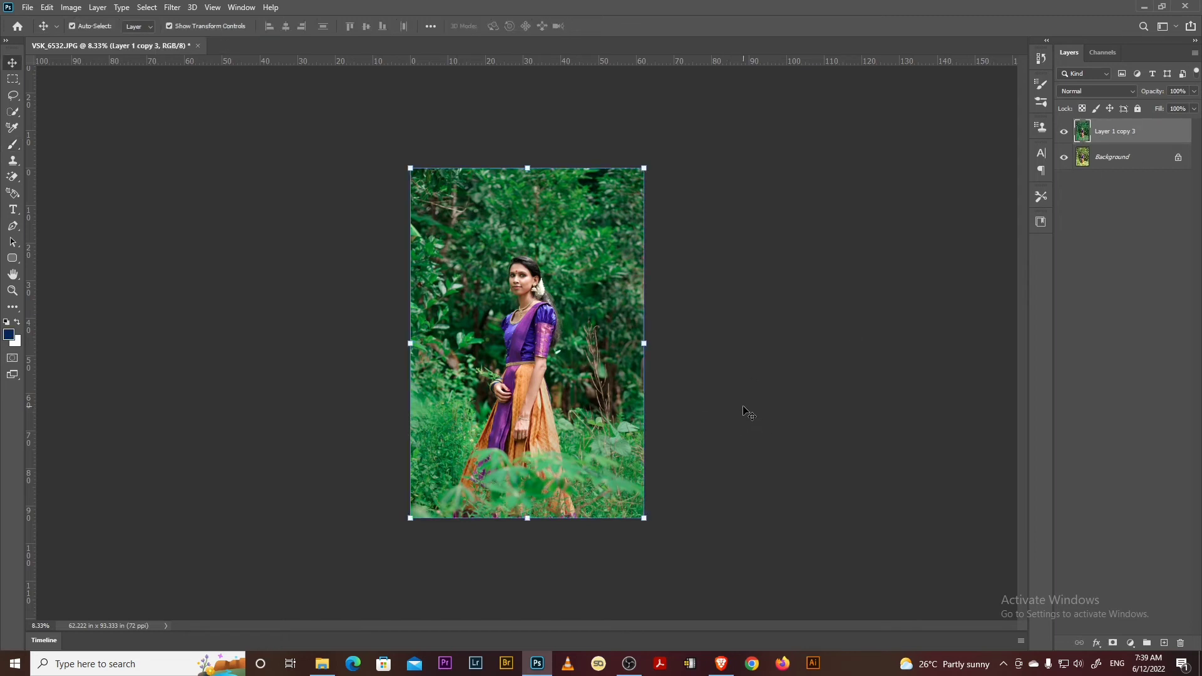
click(745, 412)
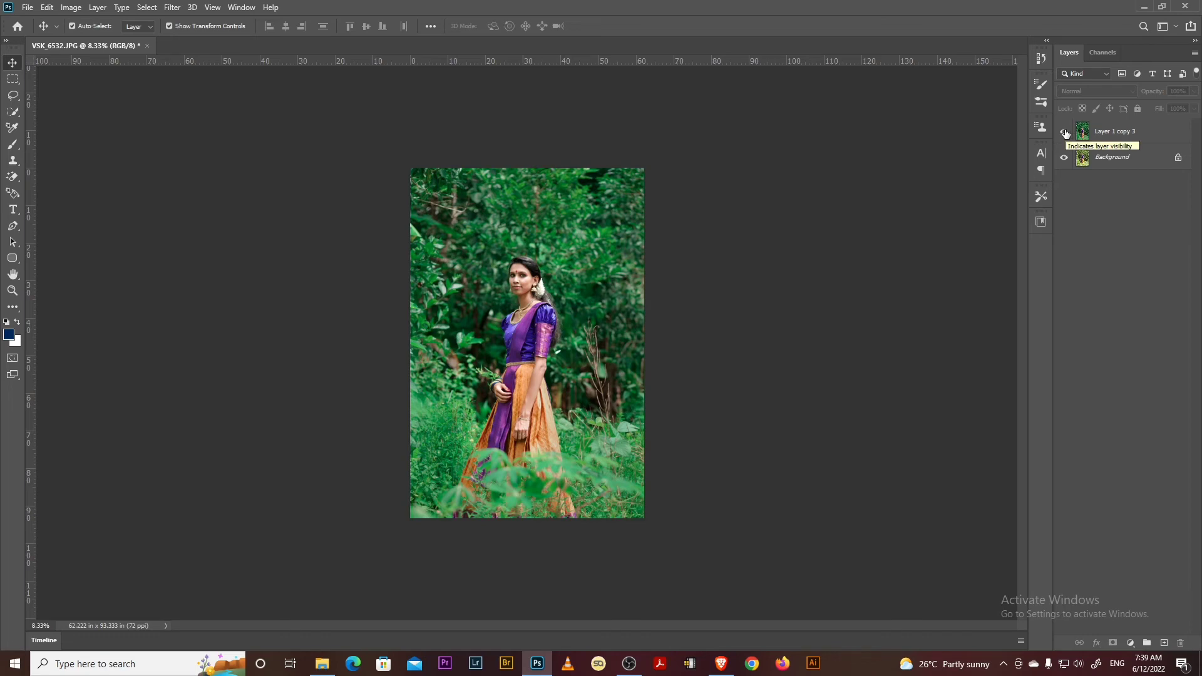
Compare the full edited photo with the original background by toggling the visibility of Layer 1 copy 3.
key(ctrl+plus)
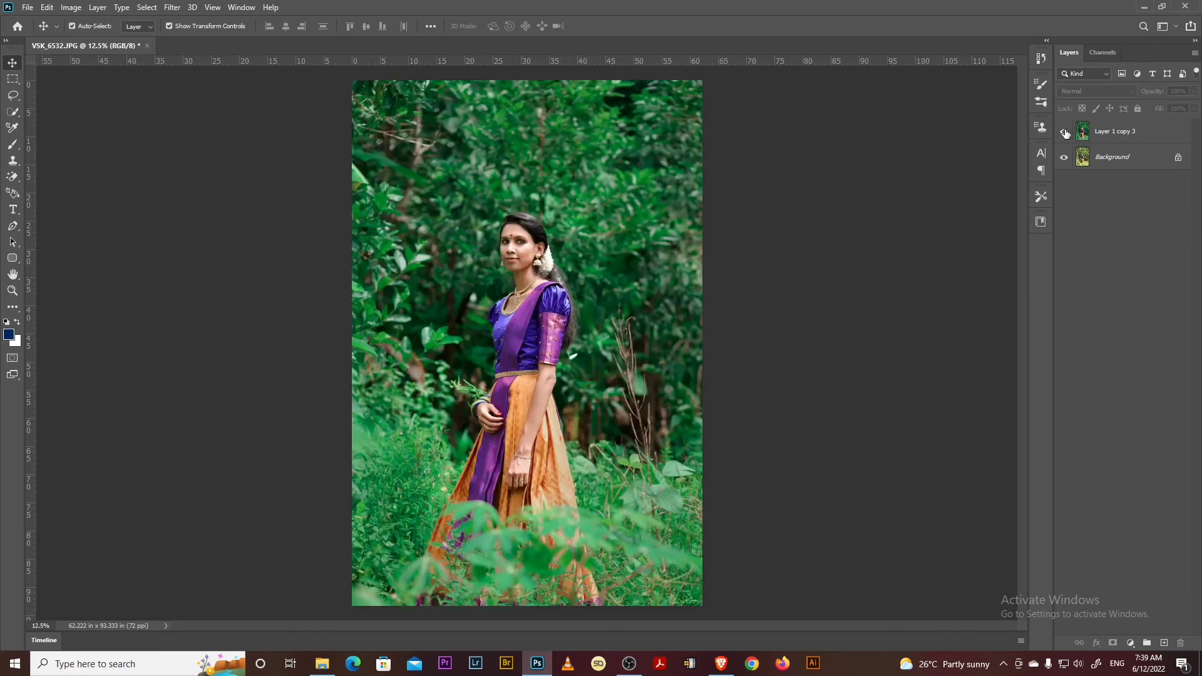
click(1065, 132)
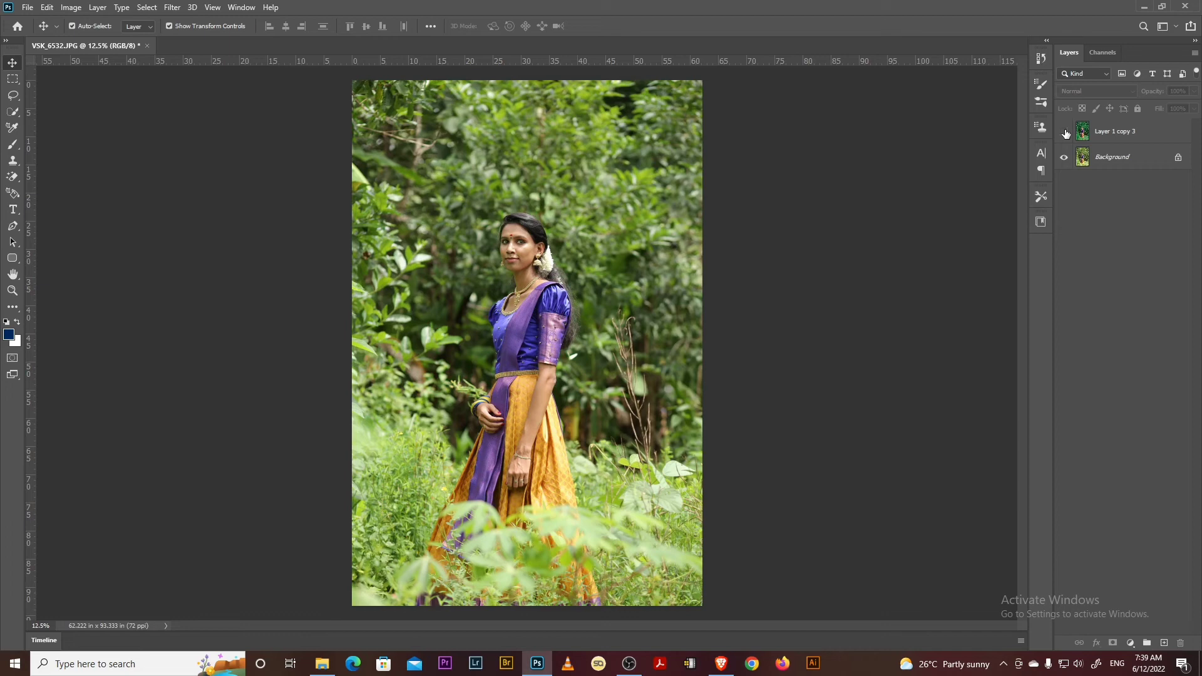
click(1064, 133)
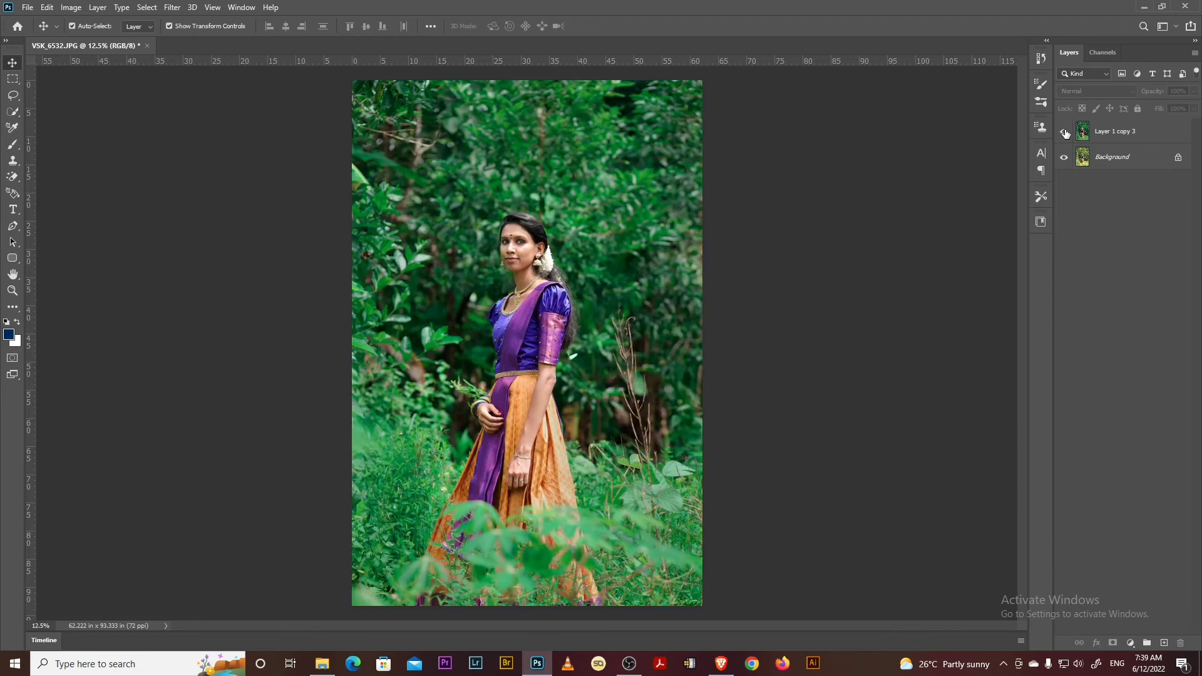
click(1064, 132)
key(ctrl+minus)
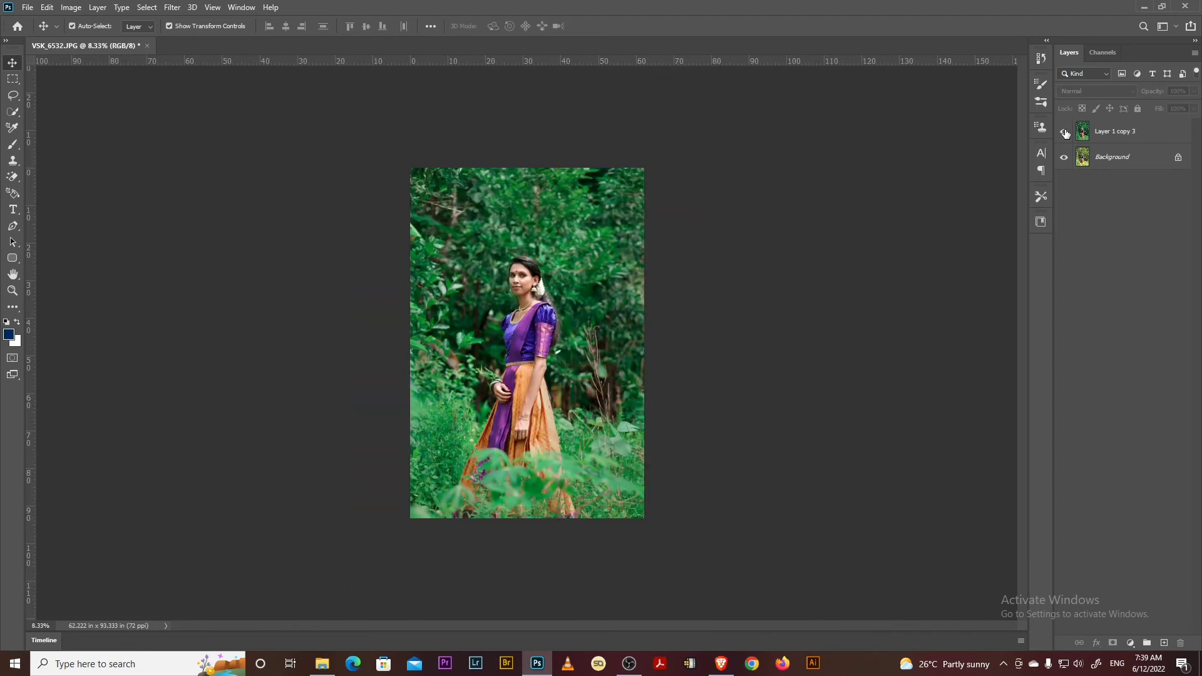
click(1065, 133)
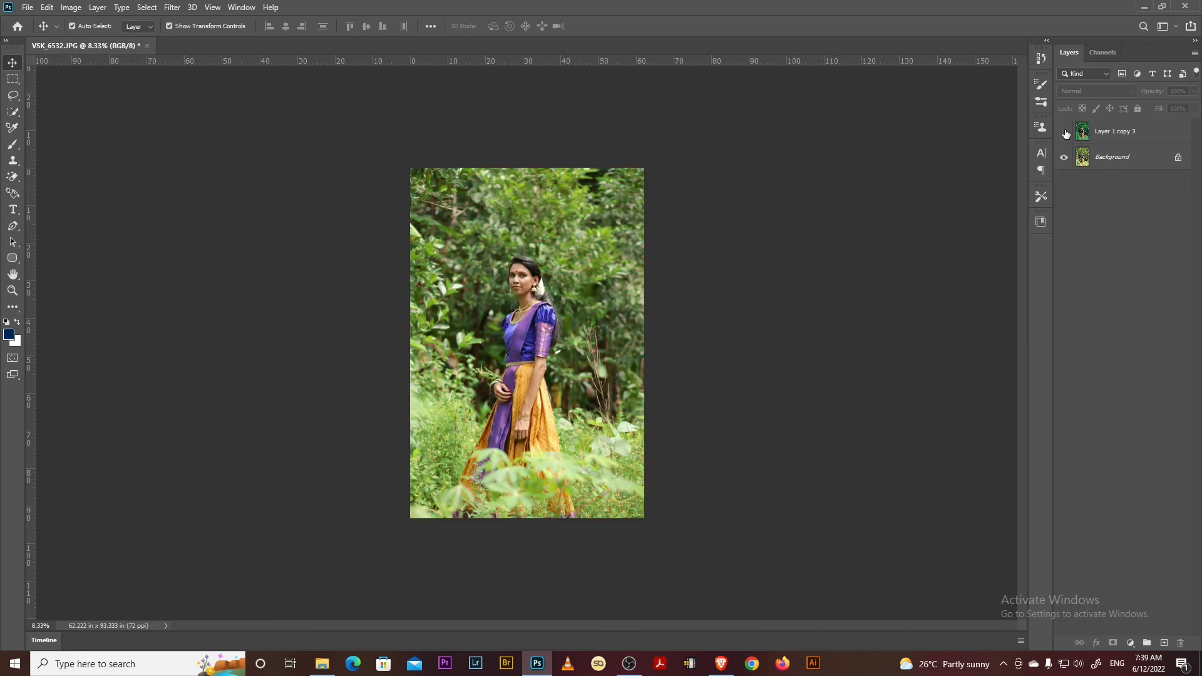
click(1065, 132)
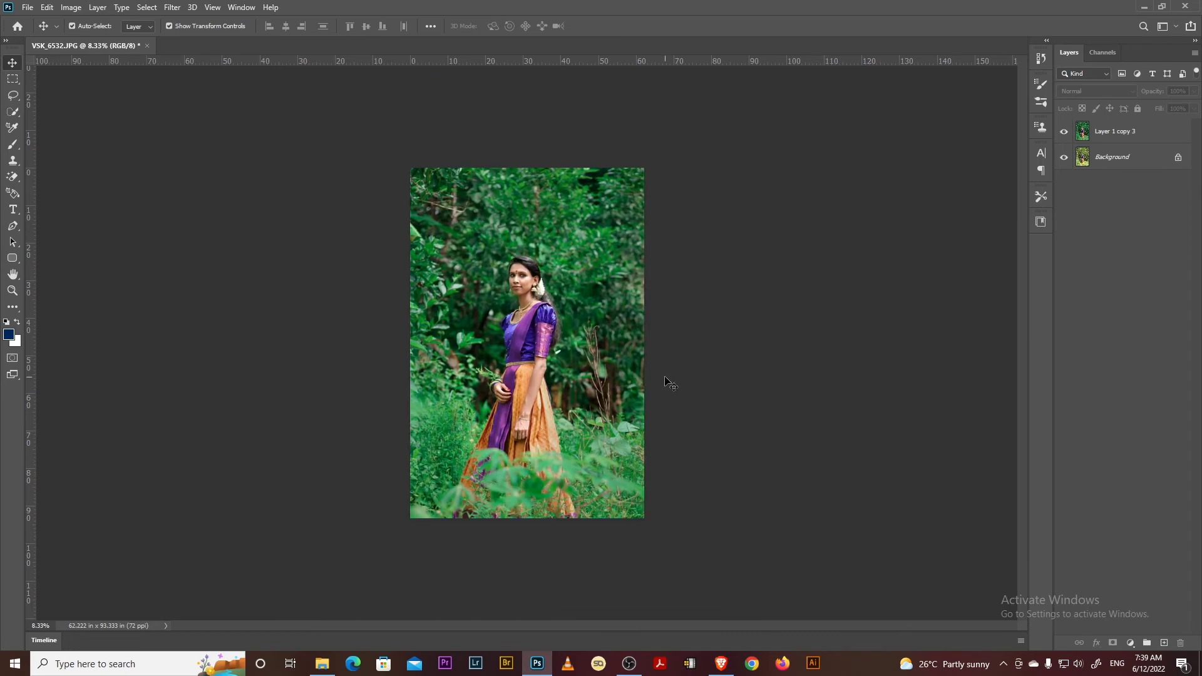
Examine the woman's face and upper body up close with Layer 1 copy 3 hidden and shown.
key(ctrl+plus)
key(ctrl+plus)
key(ctrl+plus)
key(ctrl+plus)
drag(836, 382, 857, 514)
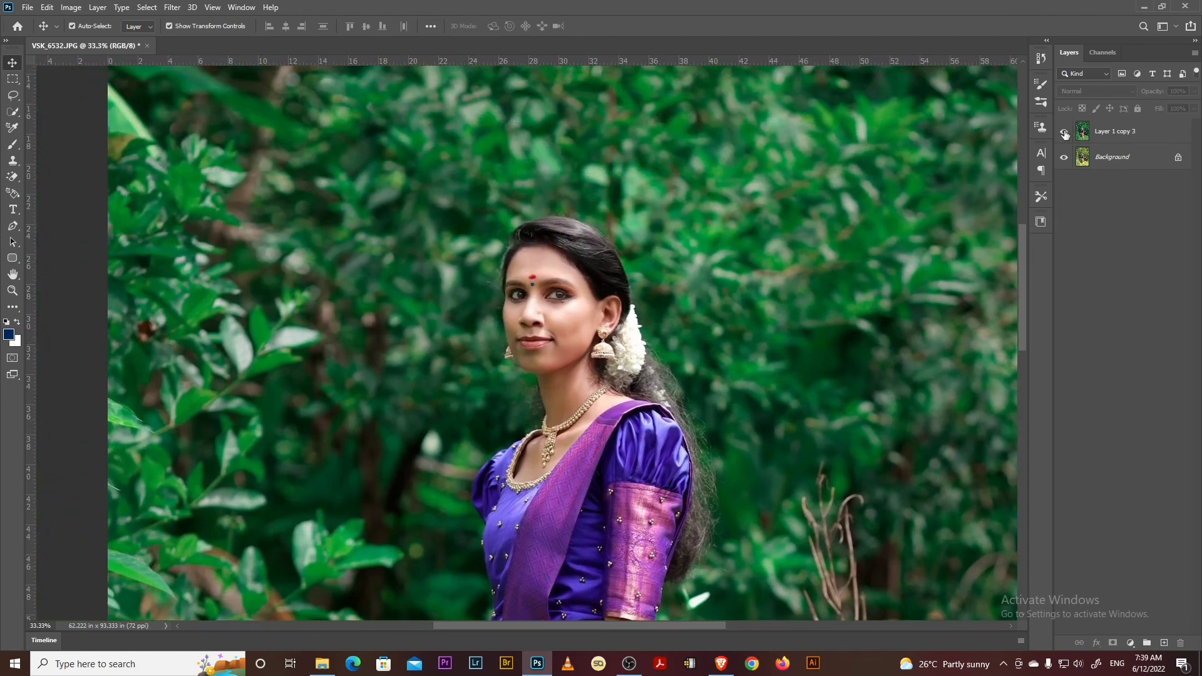
click(1064, 132)
click(1064, 133)
Compare the skirt, hands and blouse up close with and without the edits on Layer 1 copy 3.
drag(854, 412, 685, 115)
drag(901, 439, 1014, 184)
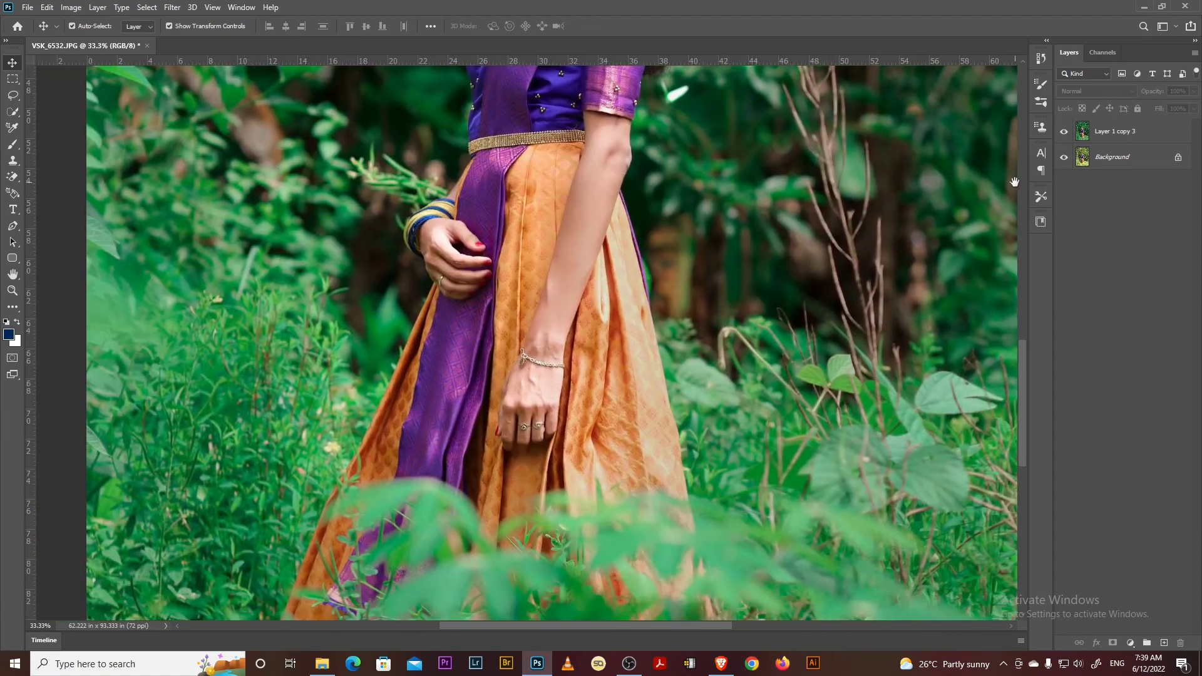
click(1065, 133)
click(1065, 133)
drag(591, 424, 751, 555)
drag(734, 306, 730, 443)
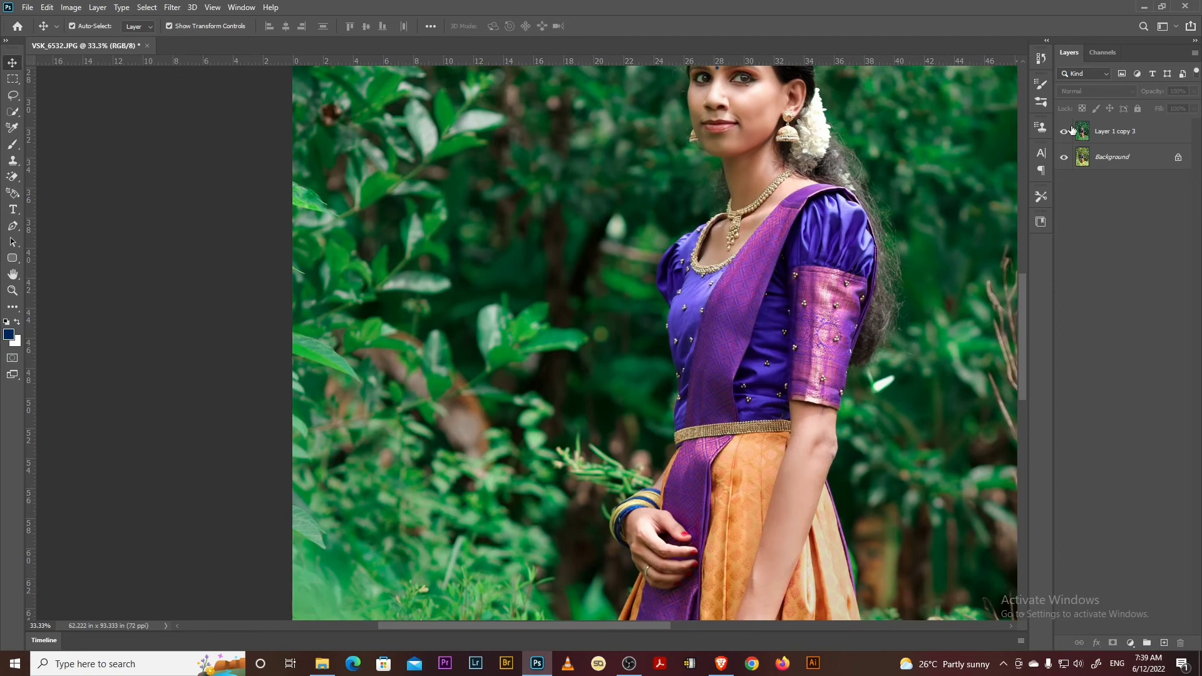
click(1067, 131)
click(1068, 131)
Review the whole photo once more, before and after the edits on Layer 1 copy 3.
key(ctrl+minus)
key(ctrl+minus)
key(ctrl+minus)
key(ctrl+minus)
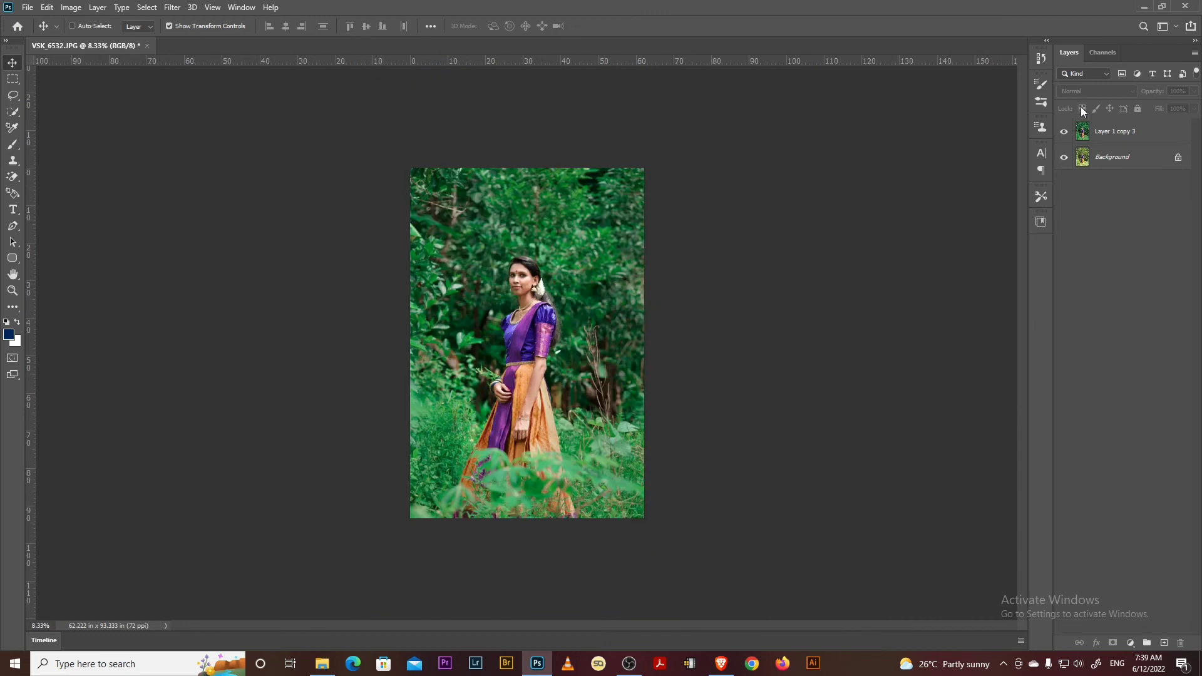
key(ctrl)
click(1063, 132)
click(1063, 132)
key(ctrl+plus)
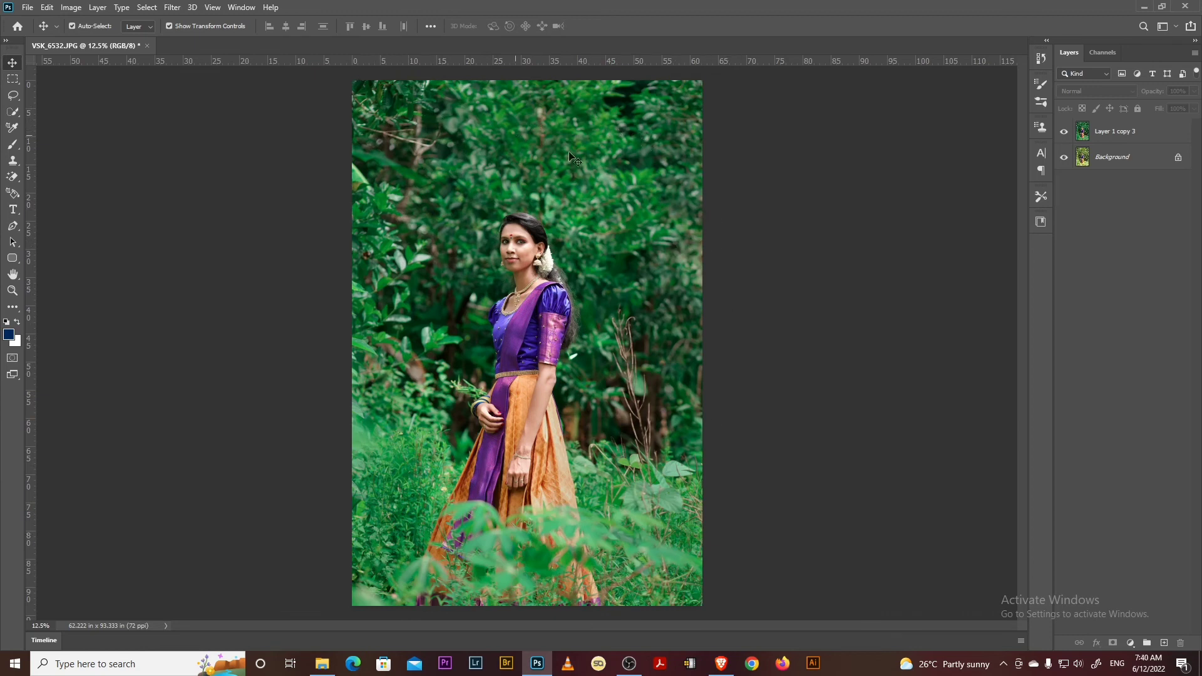
Duplicate Layer 1 copy 3 and bring up the HSL saturation adjustments of the Camera Raw Filter for the duplicate.
click(1133, 139)
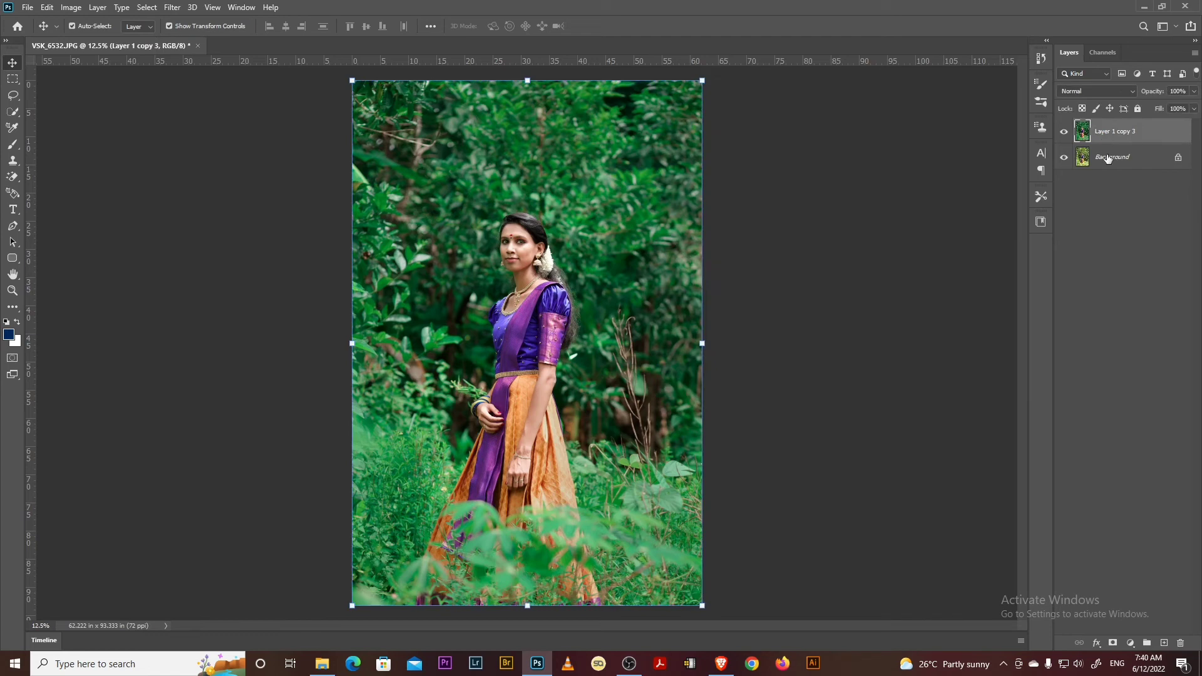
key(ctrl+j)
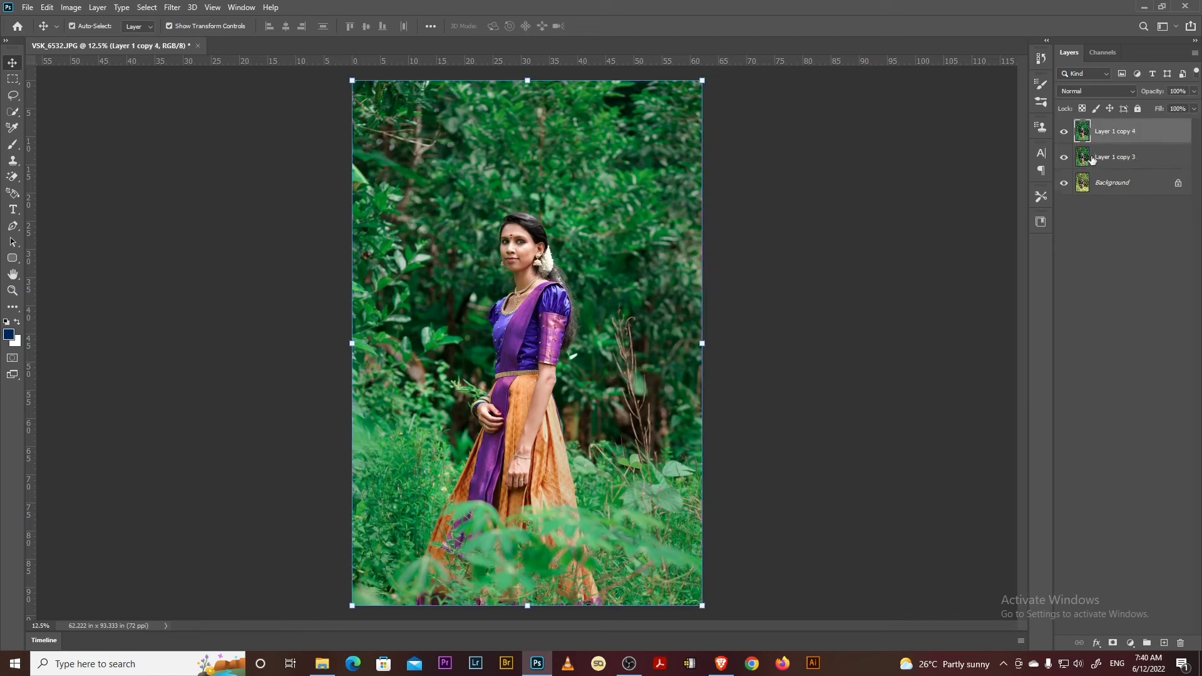
click(174, 8)
click(193, 80)
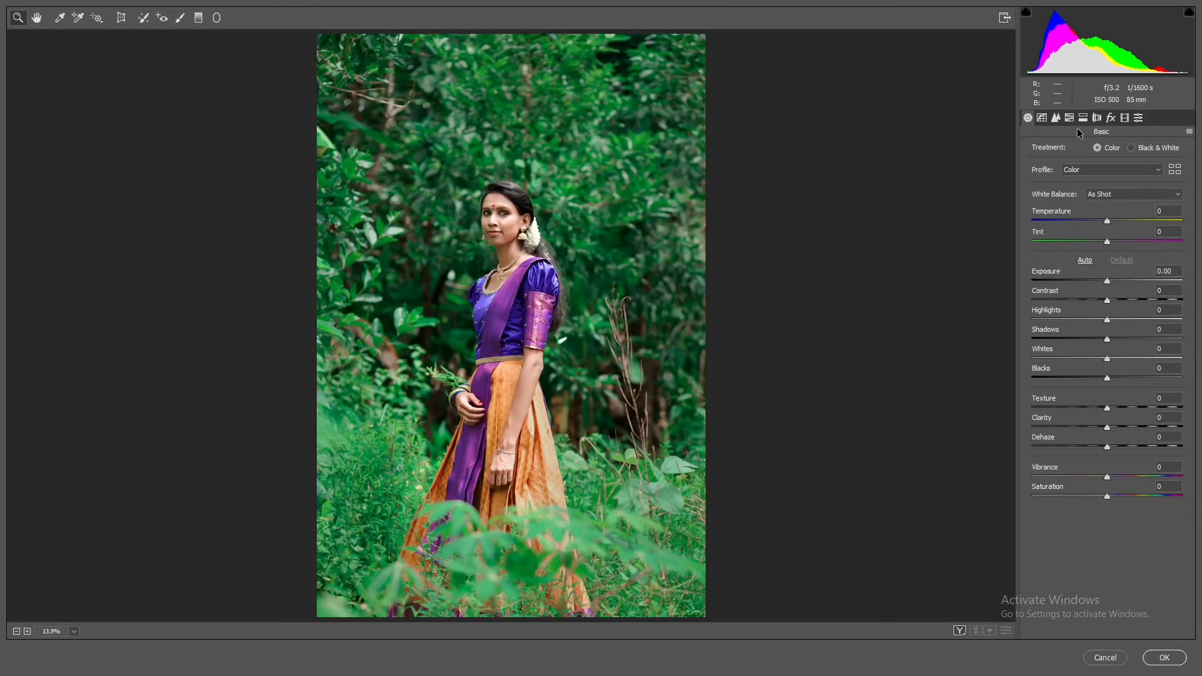
click(1069, 118)
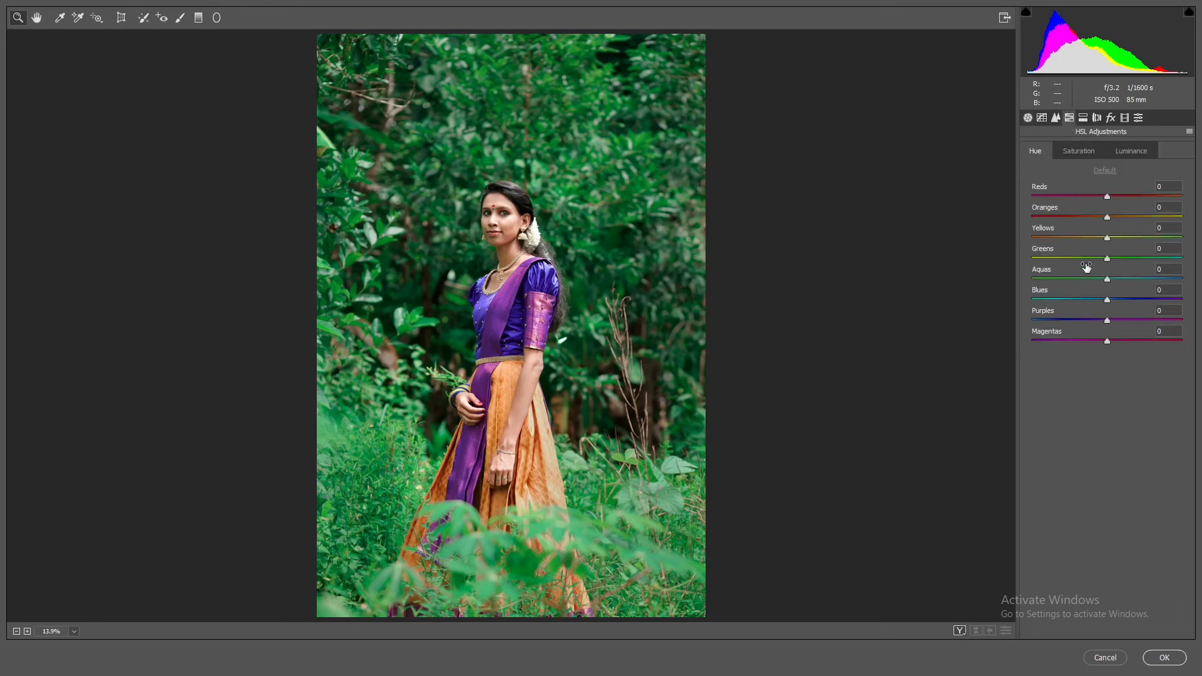
click(1125, 155)
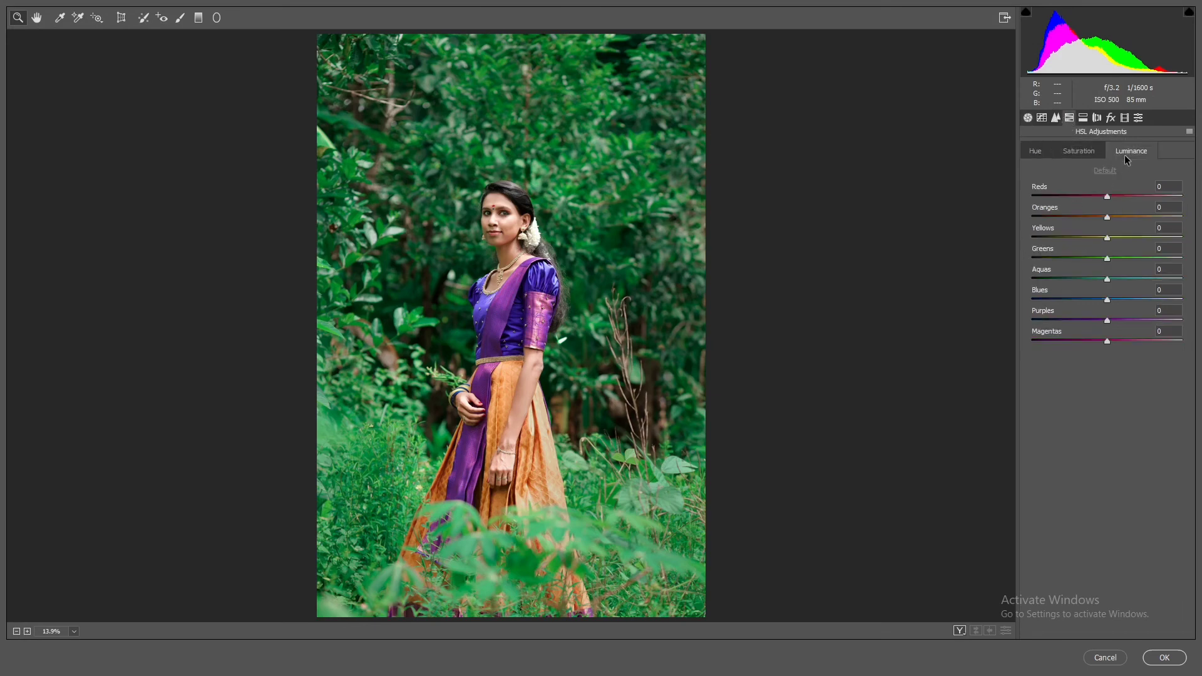
click(1091, 154)
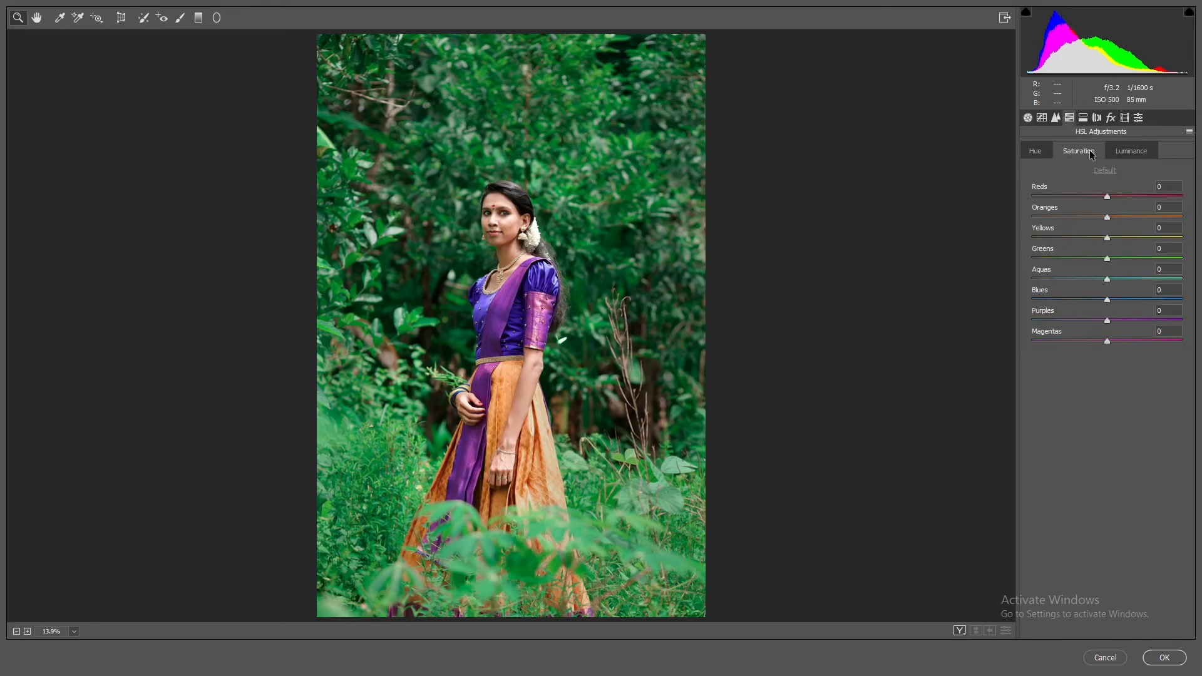
Strongly desaturate the greens, set the yellows saturation to -88, and lower the greens luminance to -34.
drag(1108, 261, 1052, 261)
click(1108, 238)
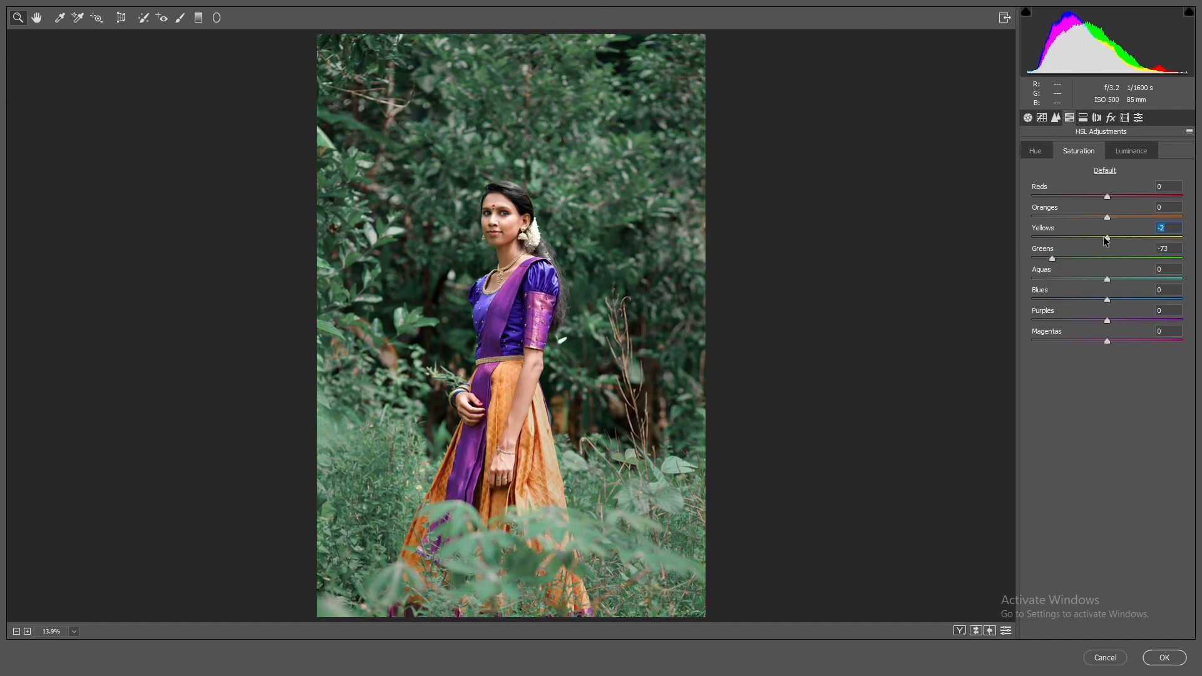
drag(1082, 244, 1043, 264)
click(1131, 150)
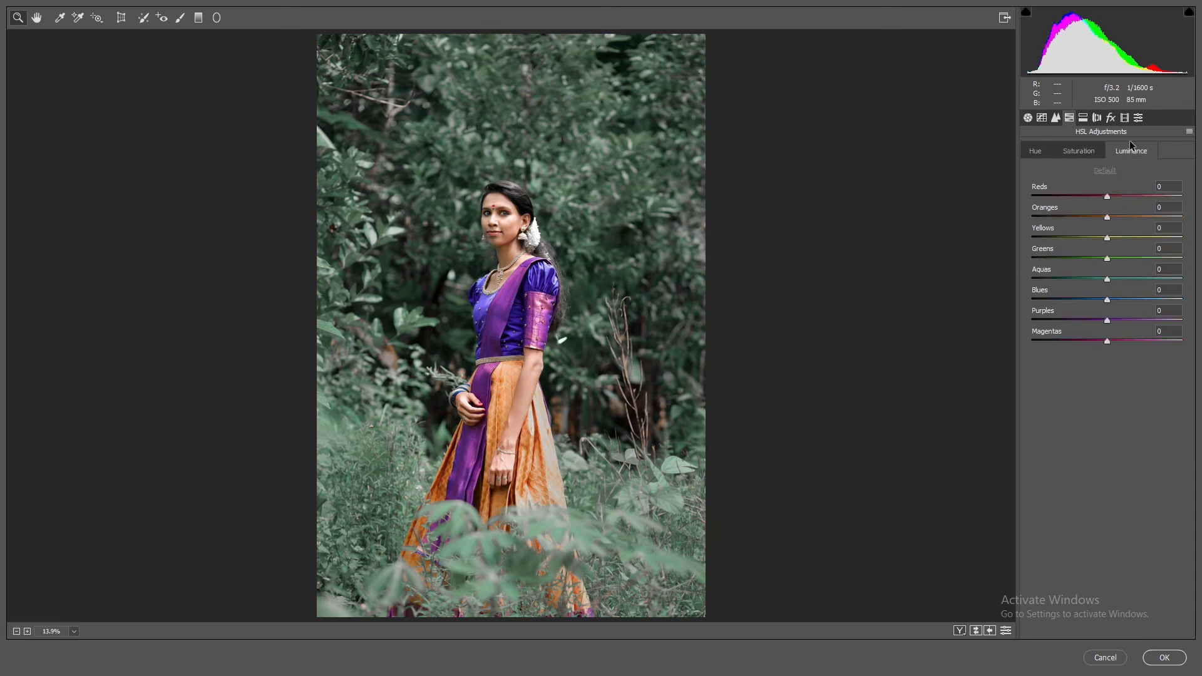
drag(1107, 263, 1076, 266)
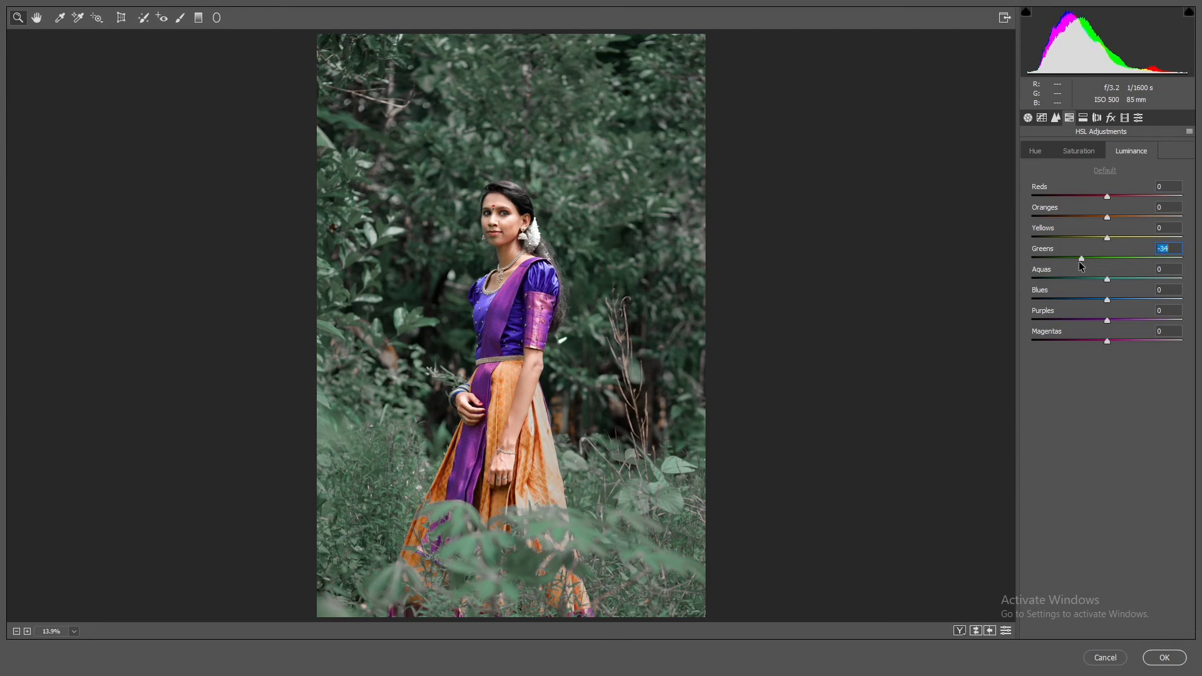
Shift the greens hue to -100 and lower the yellows hue, and set saturation to -90 for greens and -87 for aquas.
click(1035, 151)
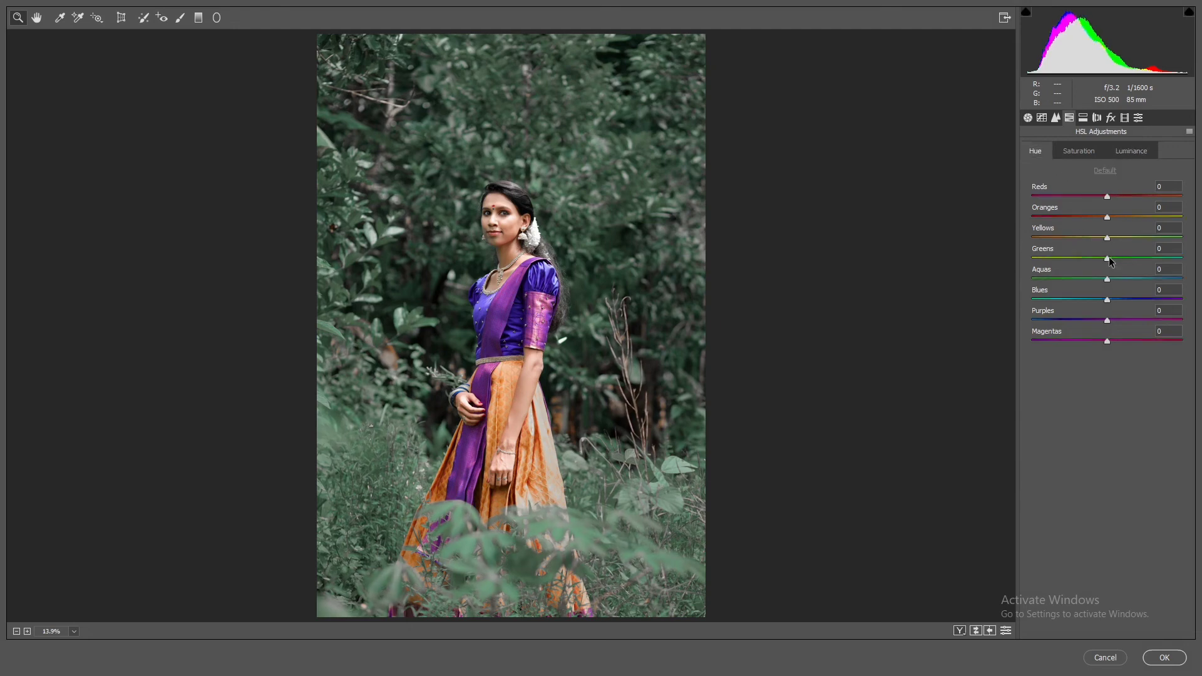
drag(1080, 259, 1020, 261)
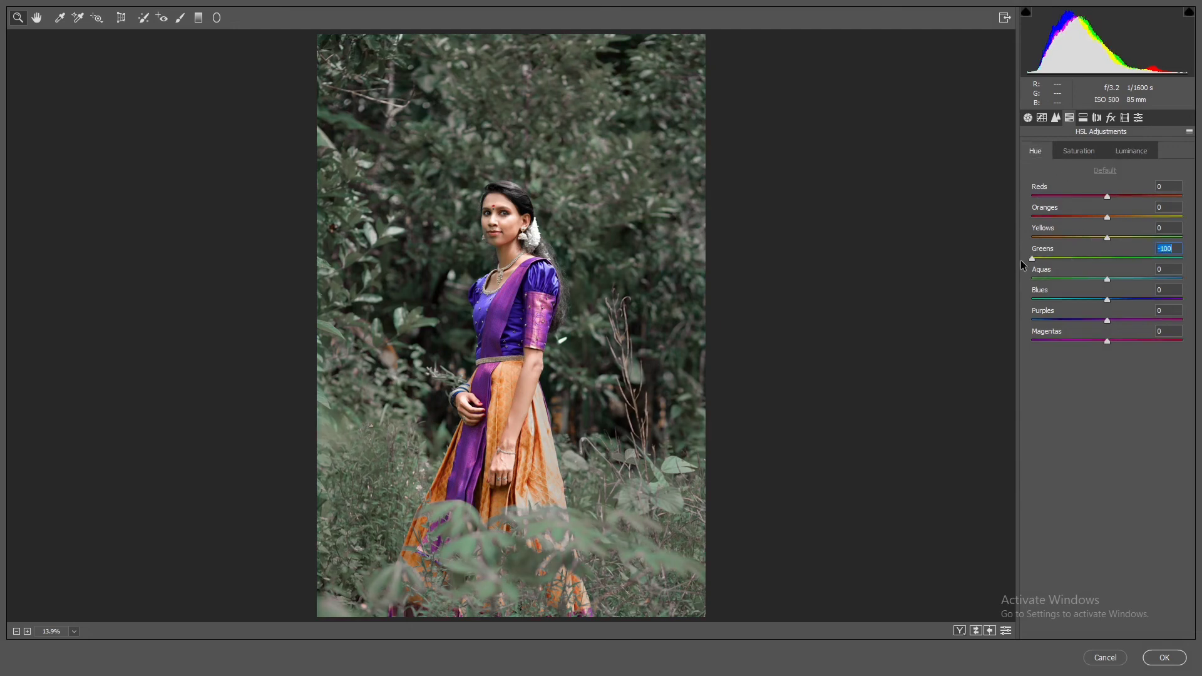
drag(1107, 238, 1011, 257)
click(1089, 153)
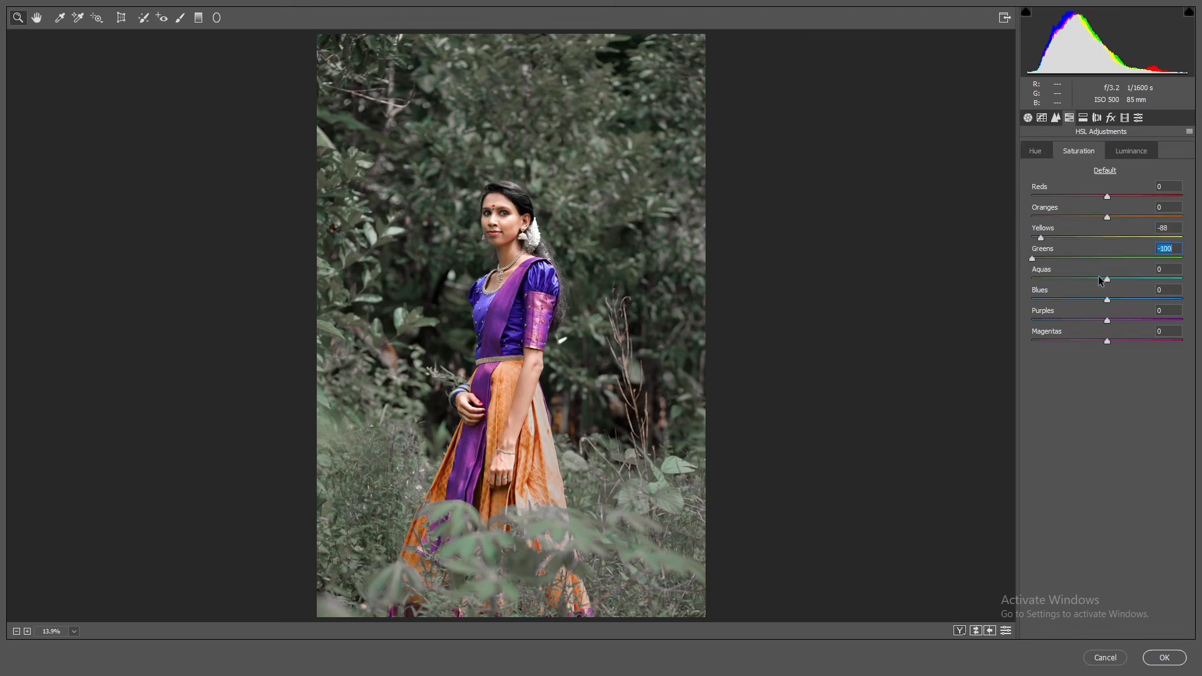
drag(1108, 282, 1041, 268)
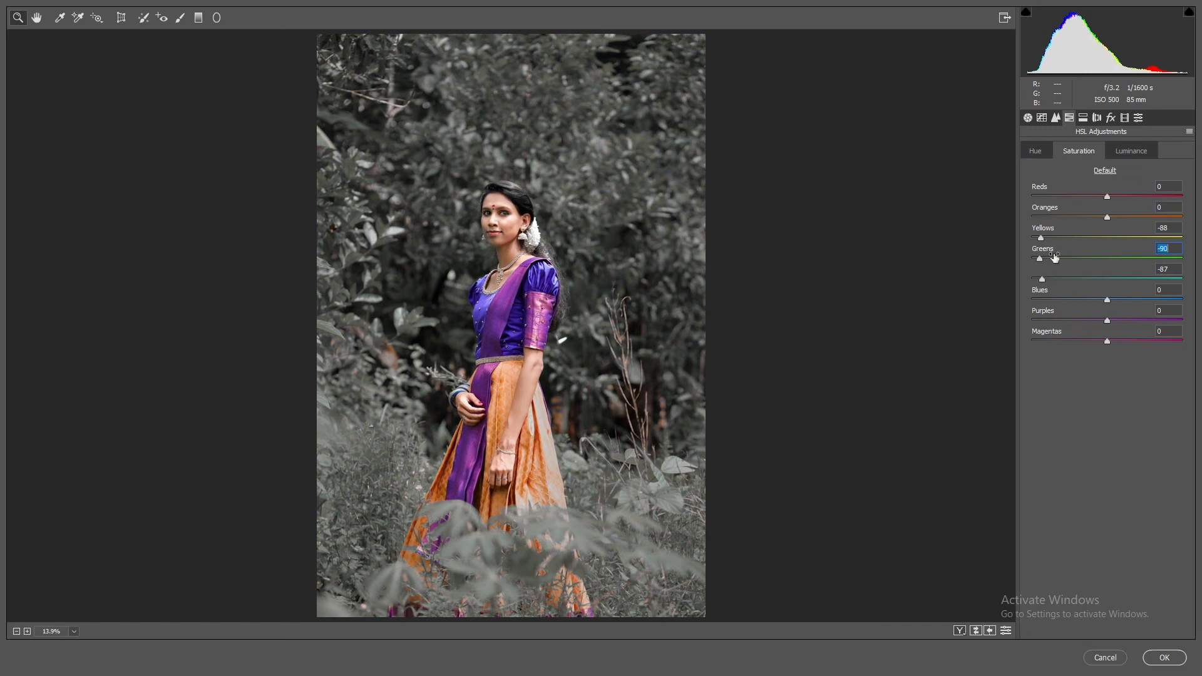
In the Calibration settings, set the Green Primary hue to -12 and slightly lower the Red Primary and Blue Primary hues.
click(1125, 120)
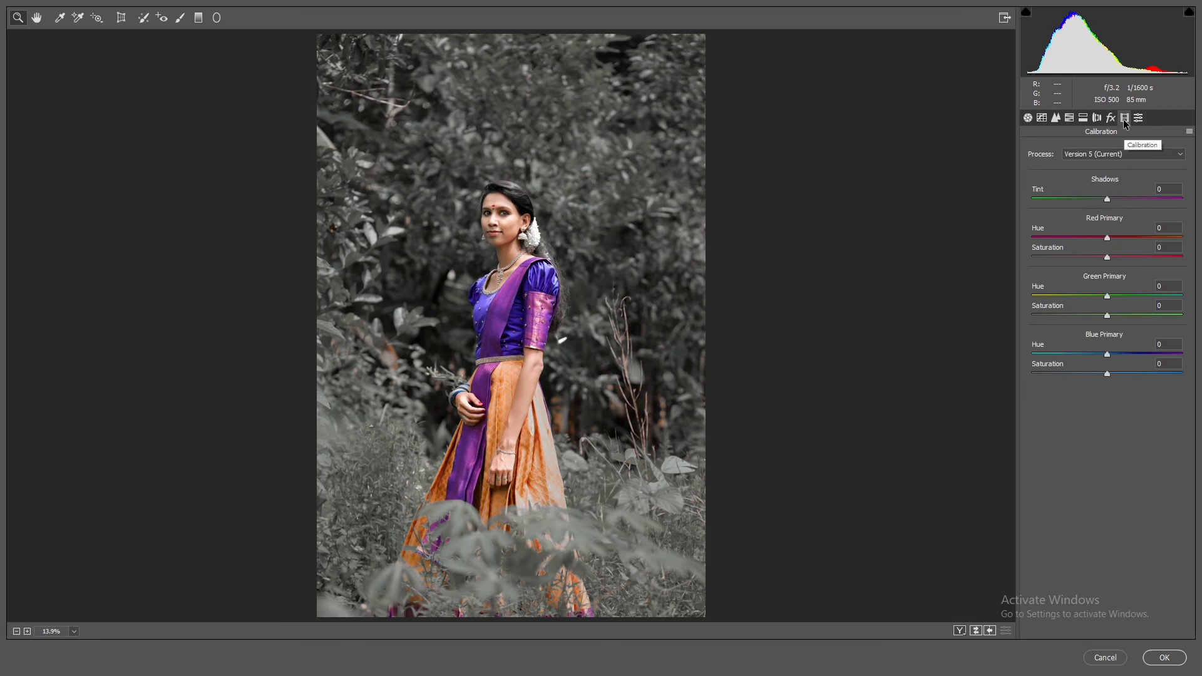
mouse_move(1107, 299)
mouse_down()
mouse_move(1053, 294)
mouse_move(1097, 288)
mouse_up()
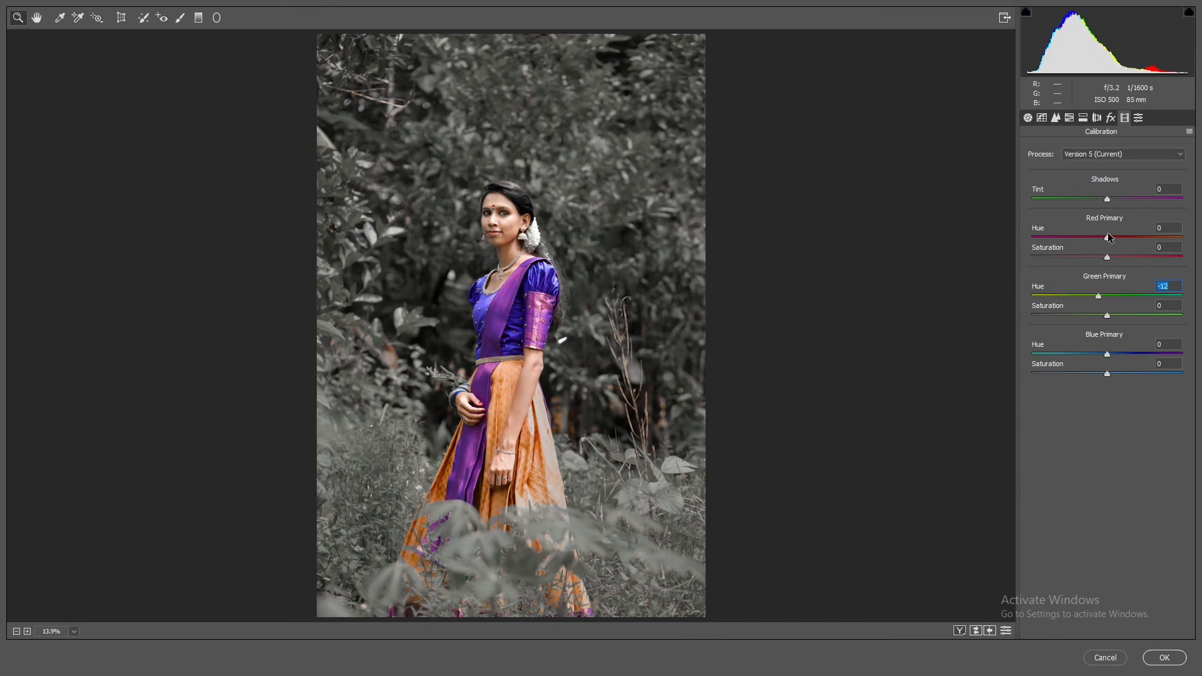
drag(1107, 238, 1087, 249)
mouse_move(1107, 356)
mouse_down()
mouse_move(1082, 358)
mouse_move(1103, 361)
mouse_up()
Refine the HSL saturation to -58 for yellows, -82 for greens and -62 for aquas, and apply the Camera Raw filter.
click(1069, 118)
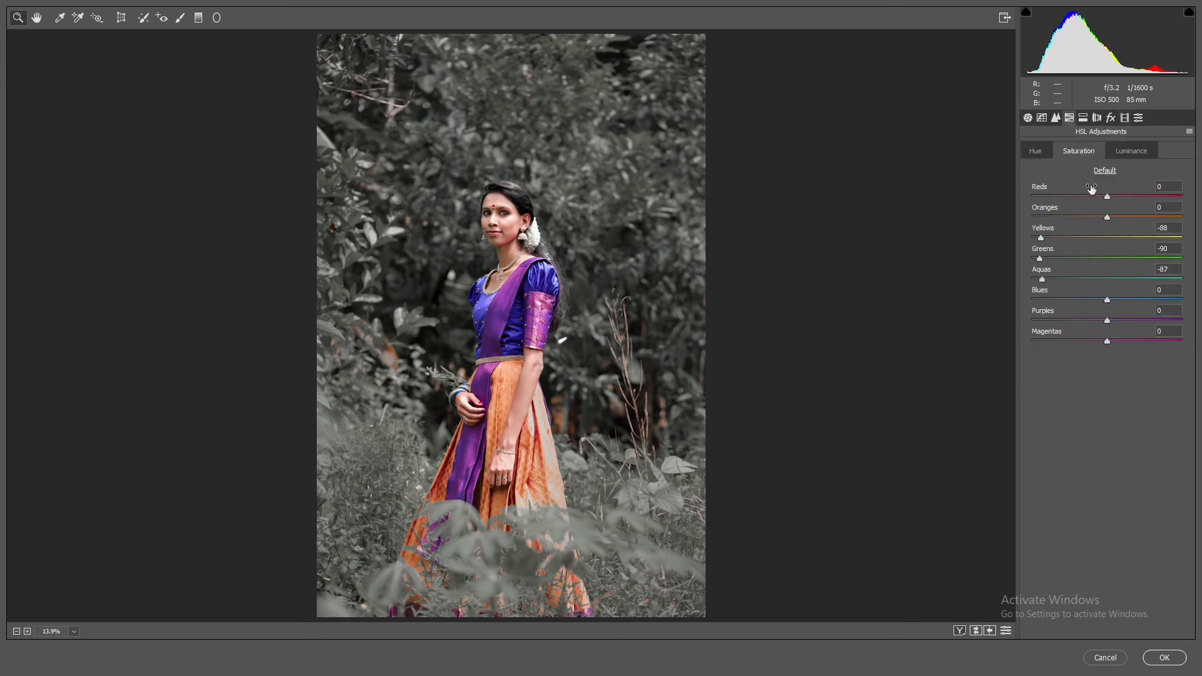
click(1072, 258)
drag(1072, 259, 1038, 279)
click(1067, 279)
click(1063, 238)
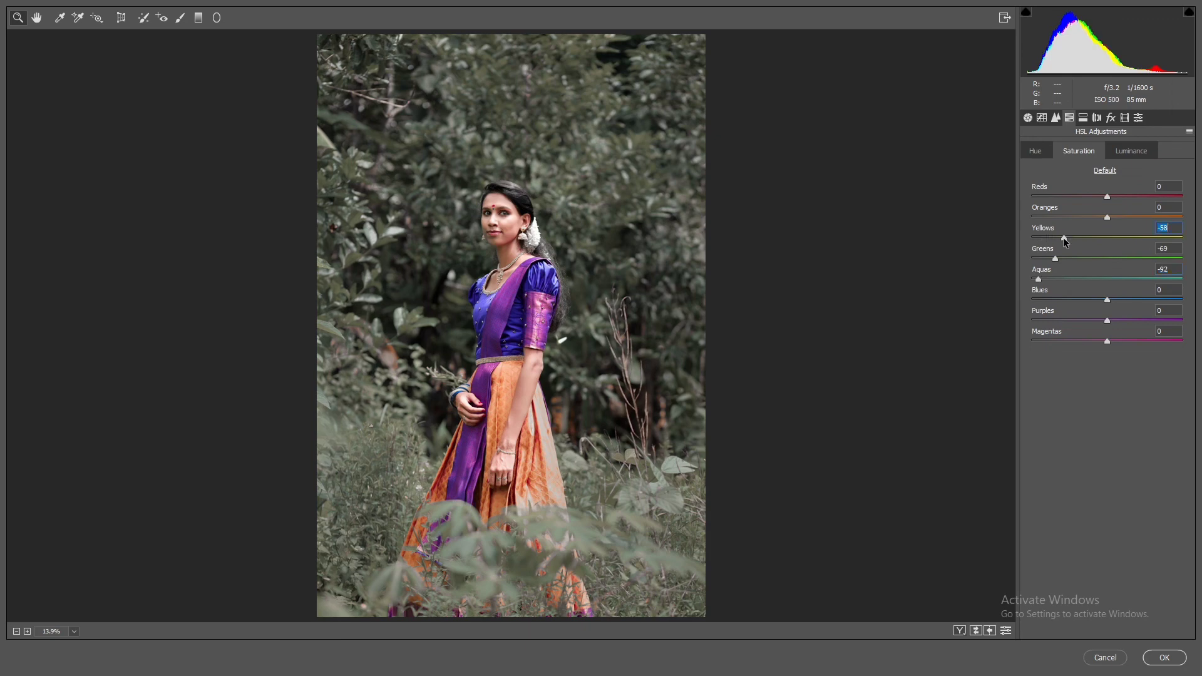
click(1091, 257)
click(1061, 279)
drag(1091, 258, 1045, 267)
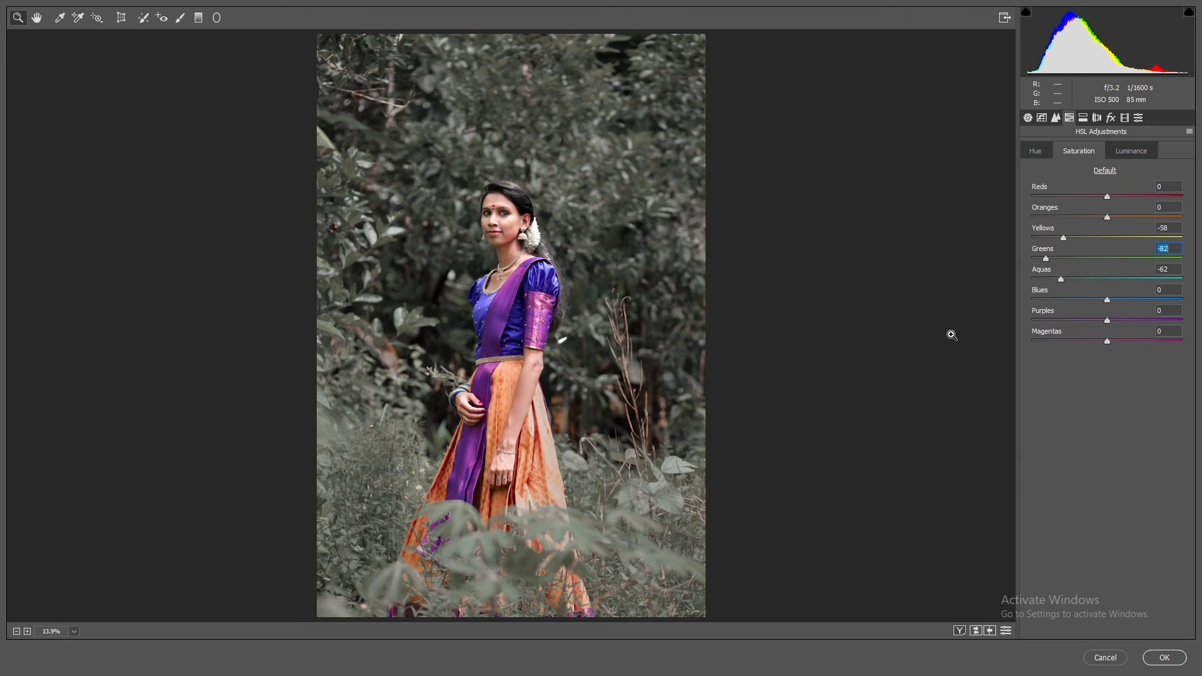
click(1163, 657)
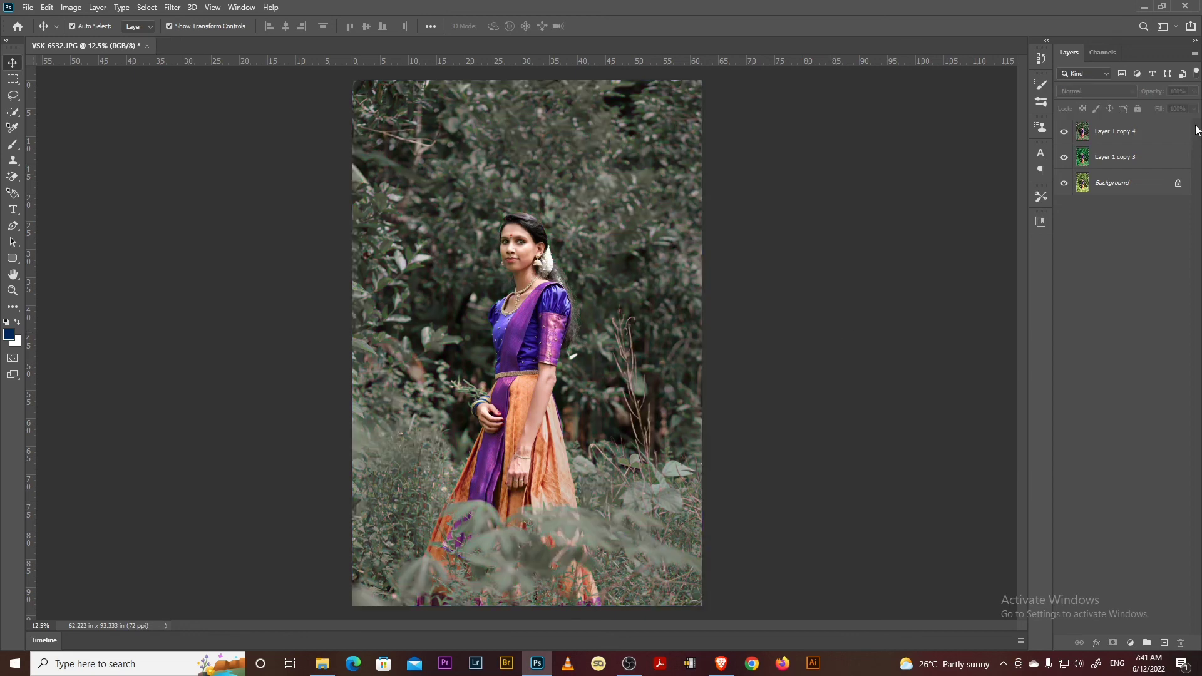
Compare the muted grade on Layer 1 copy 4 with the green version on Layer 1 copy 3 and the original background.
click(1064, 133)
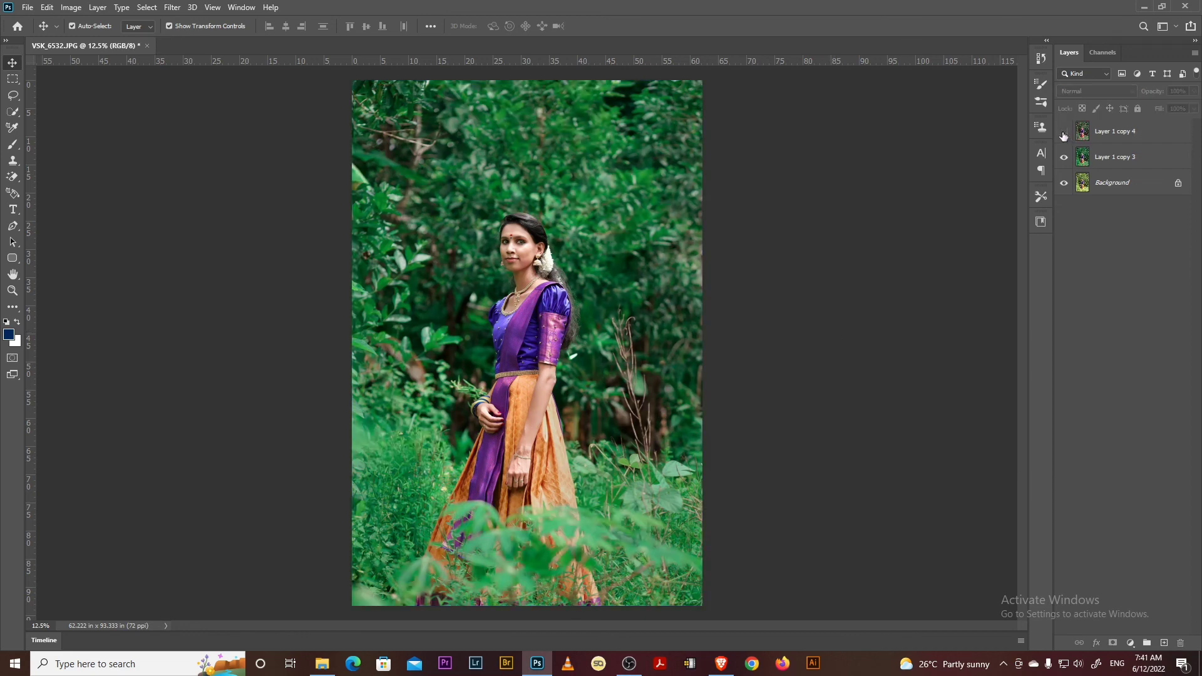
click(1063, 157)
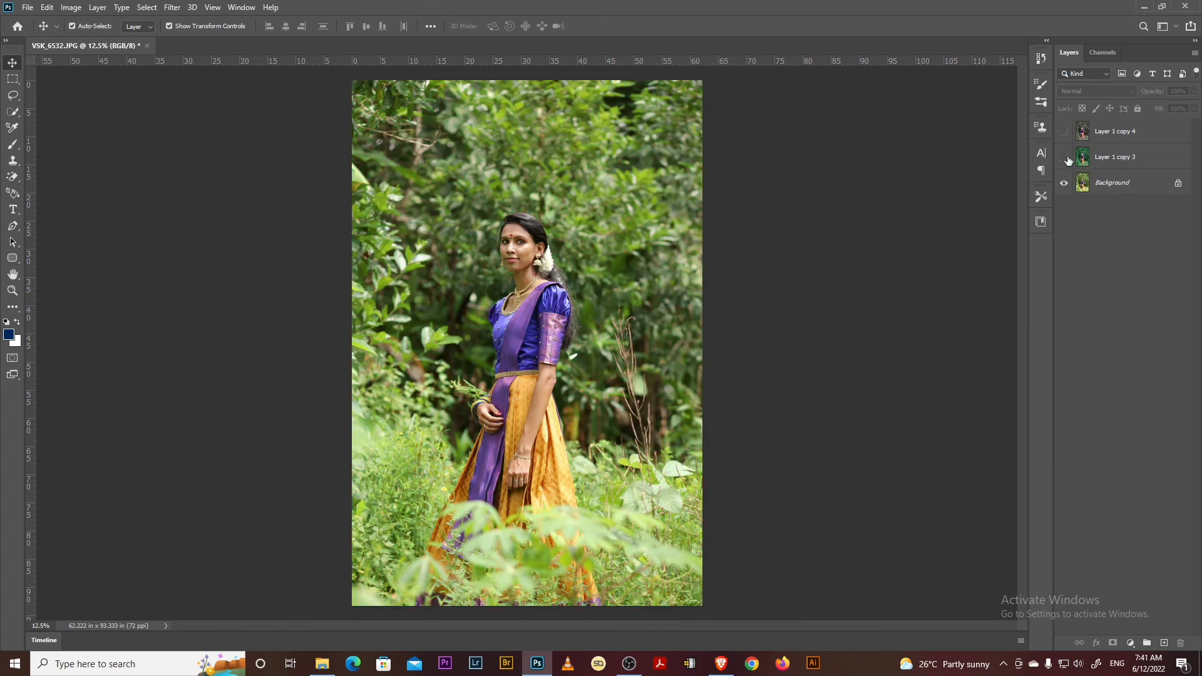
click(1064, 158)
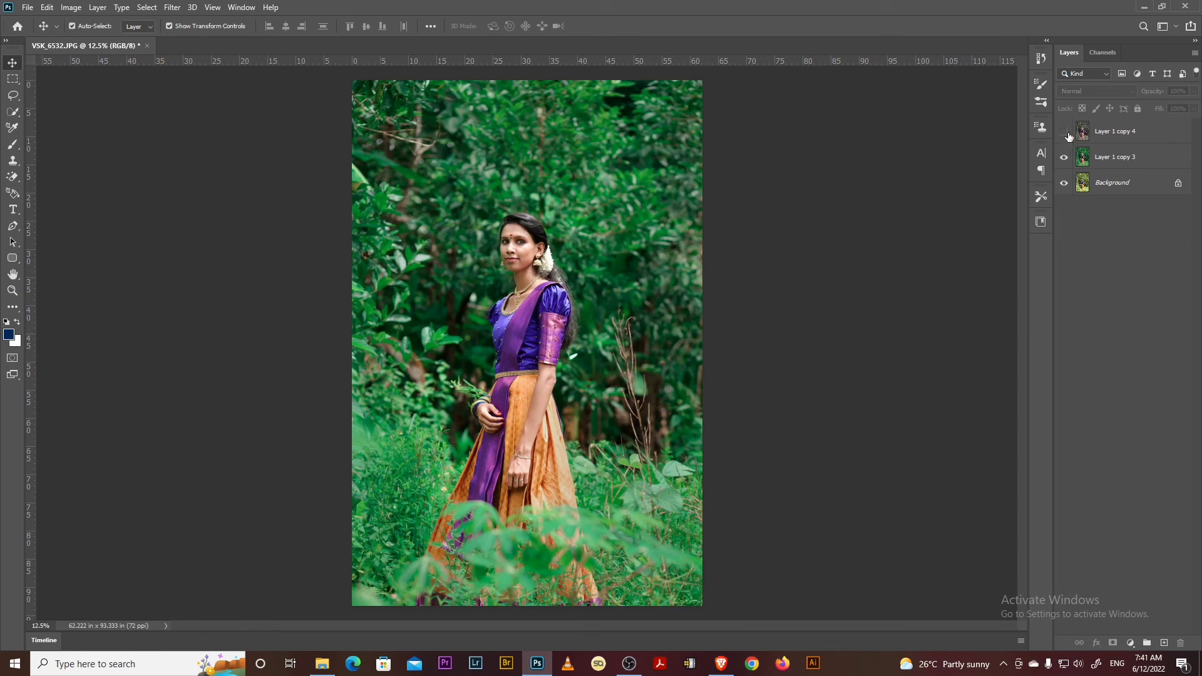
click(1064, 131)
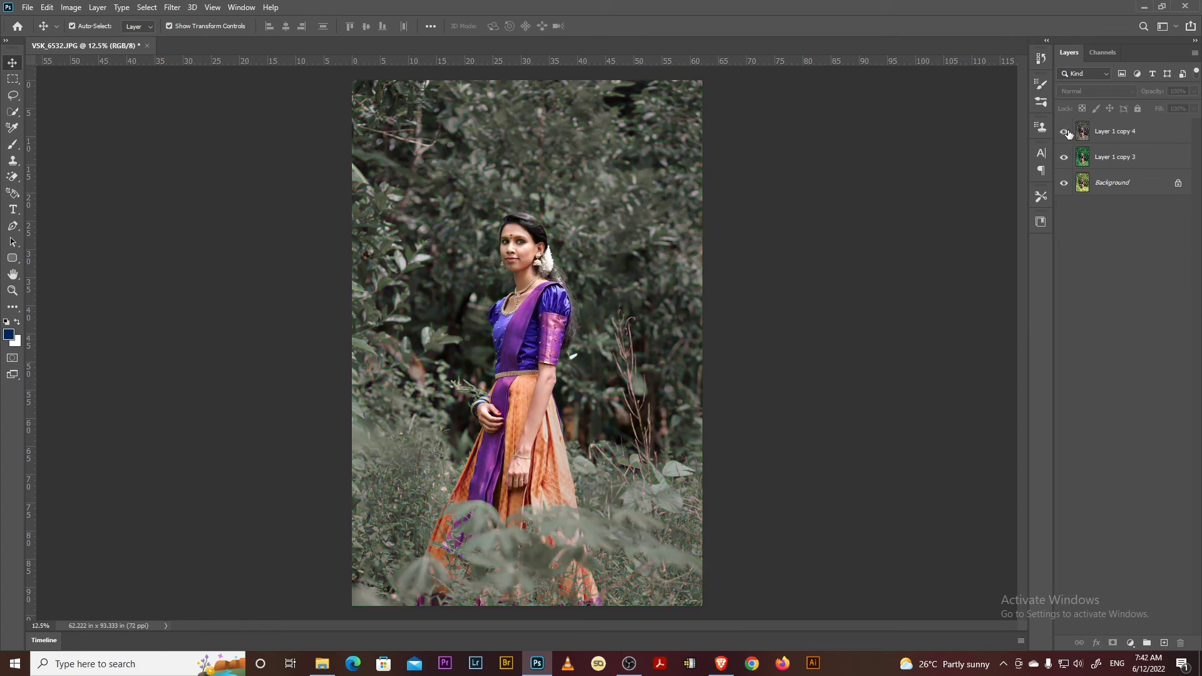